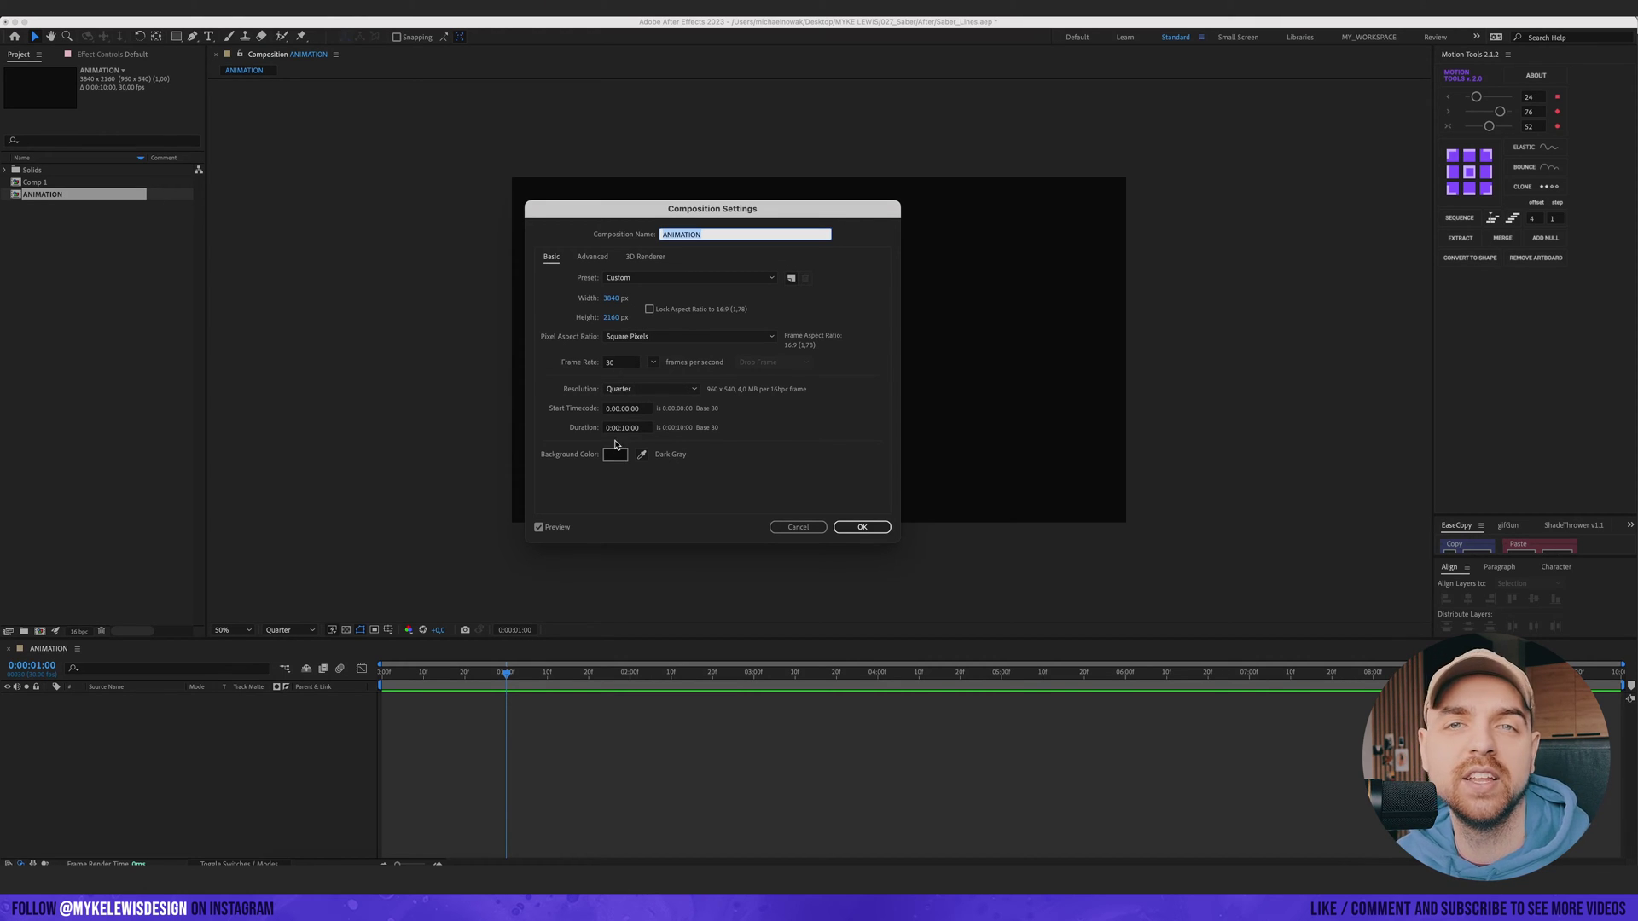
Step: Accept the ANIMATION composition settings with 3840 × 2160 px, 30 fps and a 10-second duration
{"action": "left_click", "coordinate": [870, 525]}
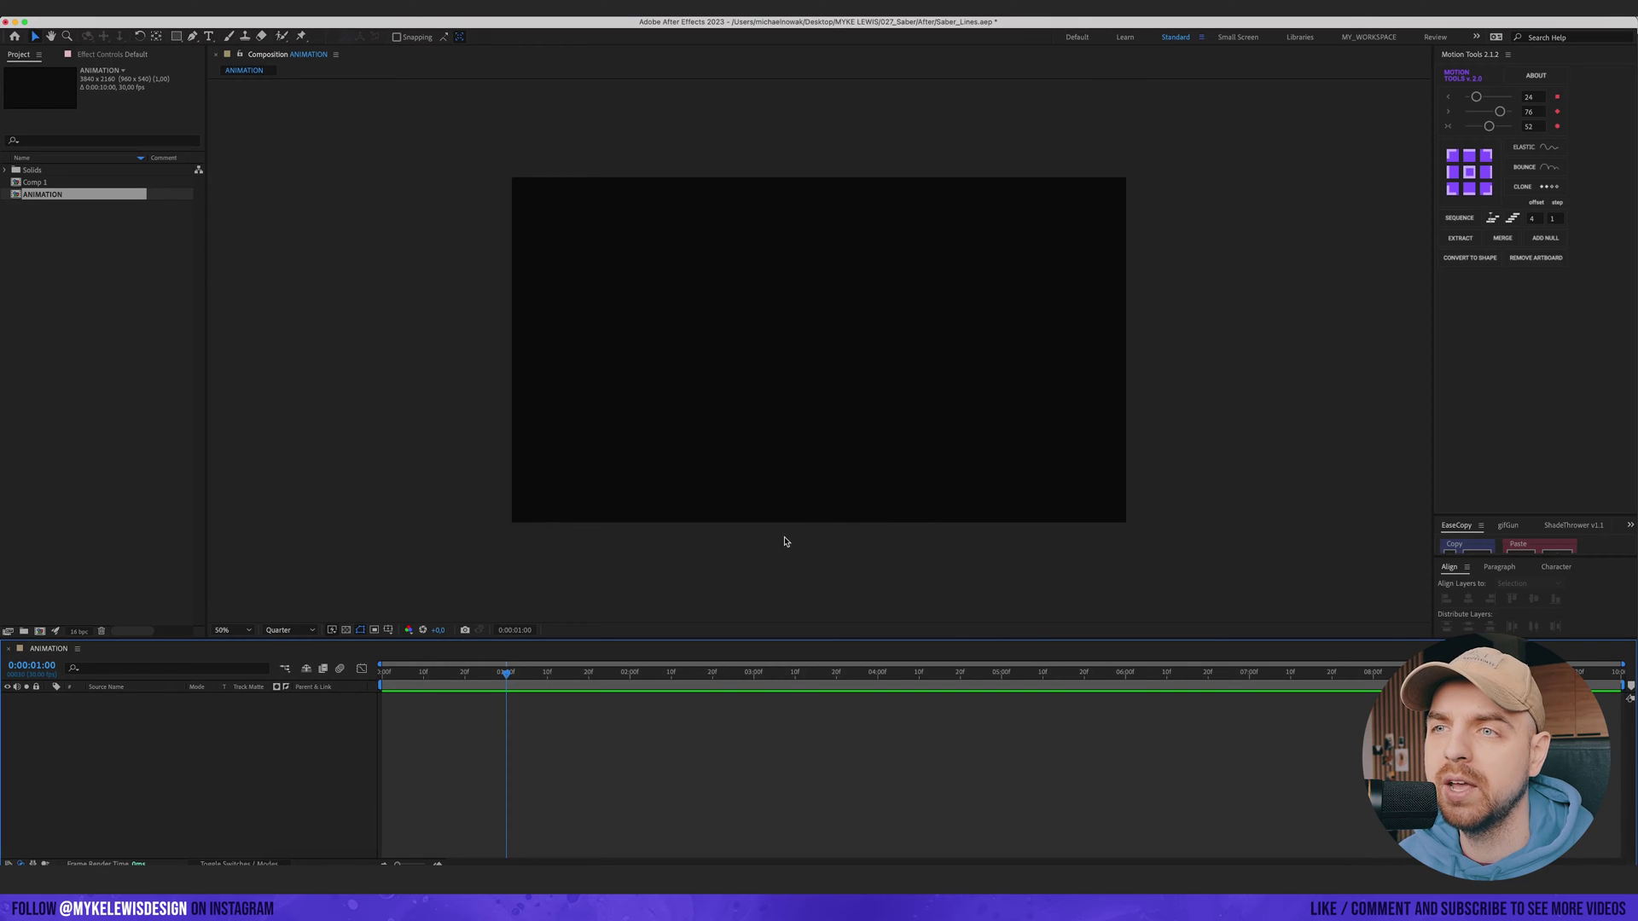
Step: Create a 3840 × 2160 px solid named BG in dark colour 0A0A0A and lock its layer
{"action": "left_click_drag", "start_coordinate": [865, 414], "coordinate": [813, 414]}
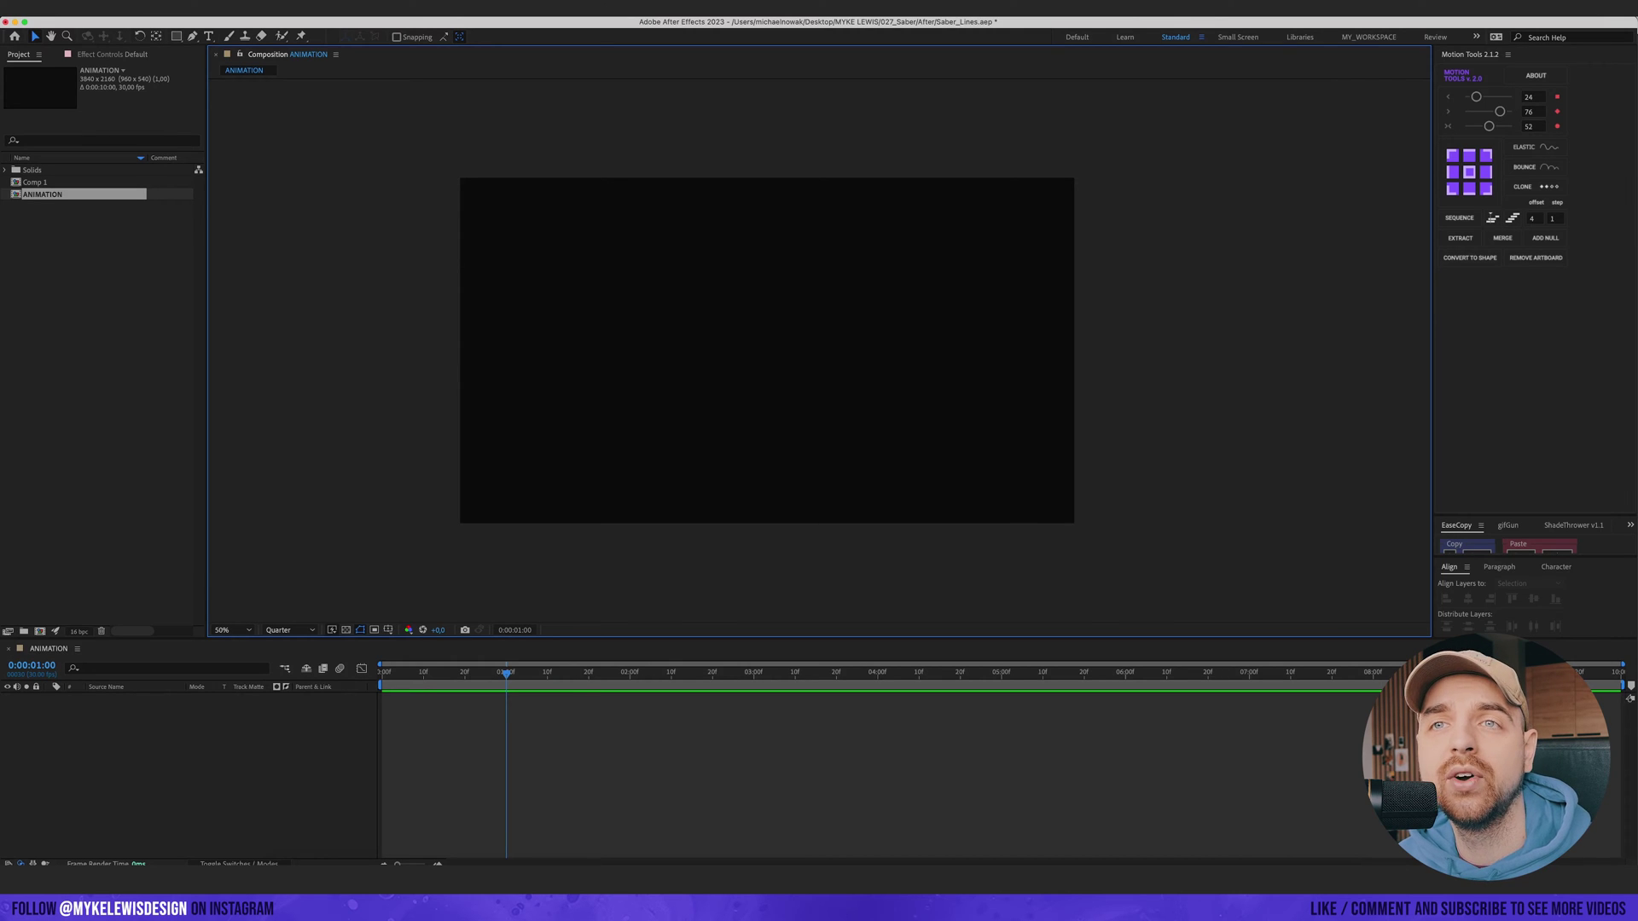
{"action": "left_click", "coordinate": [223, 7]}
{"action": "mouse_move", "coordinate": [256, 23]}
{"action": "left_click", "coordinate": [414, 40]}
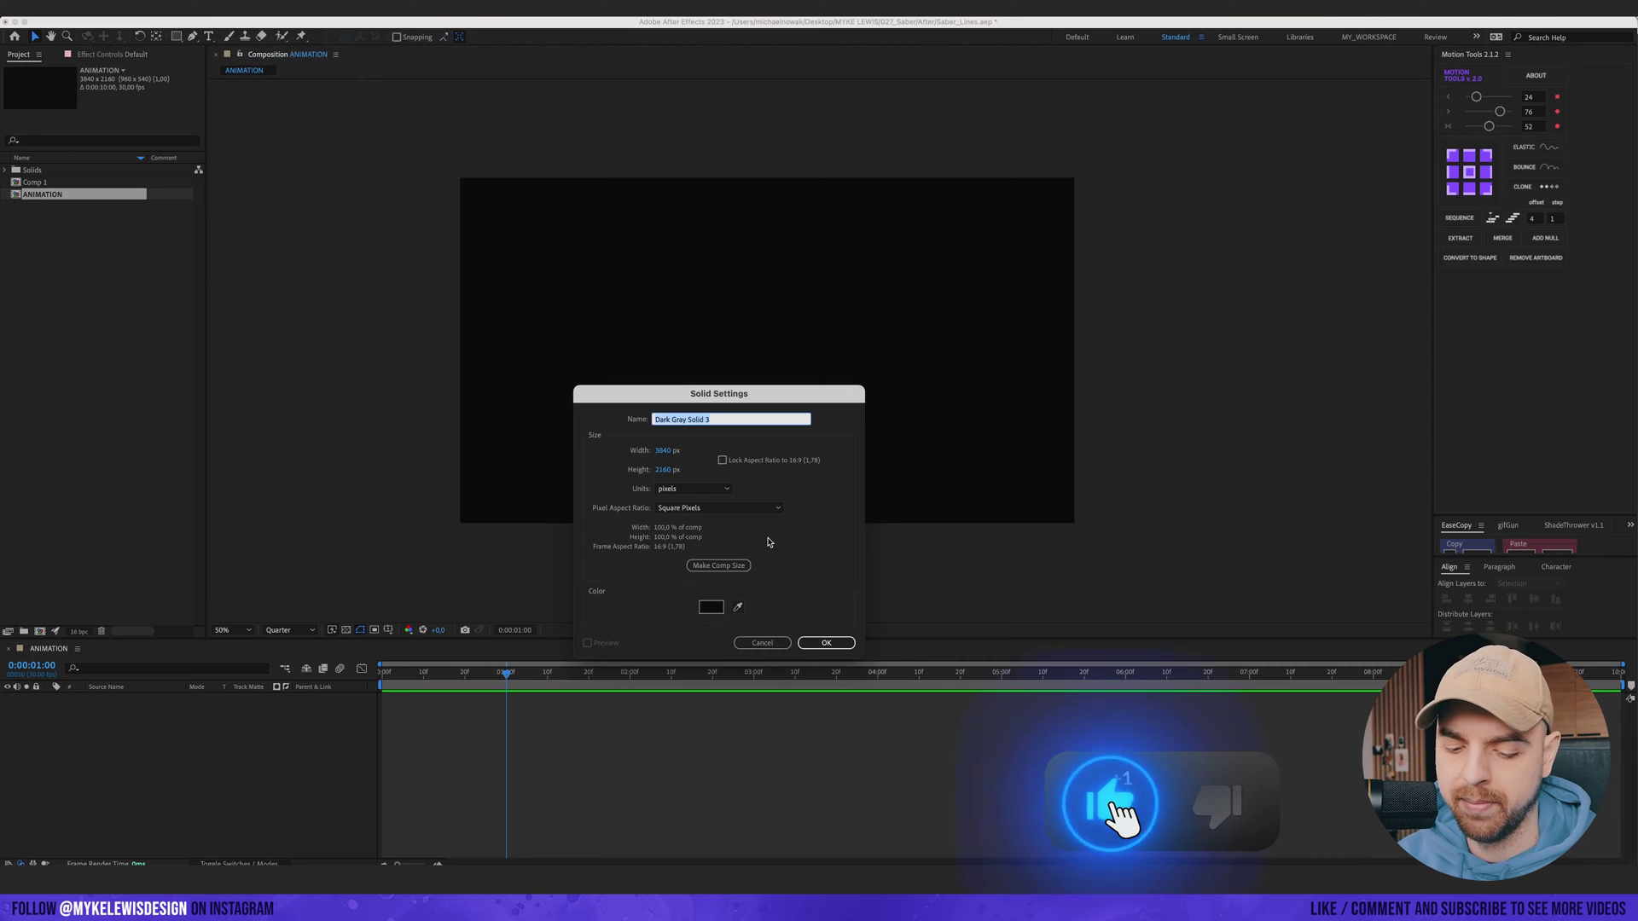
{"action": "type", "text": "BG"}
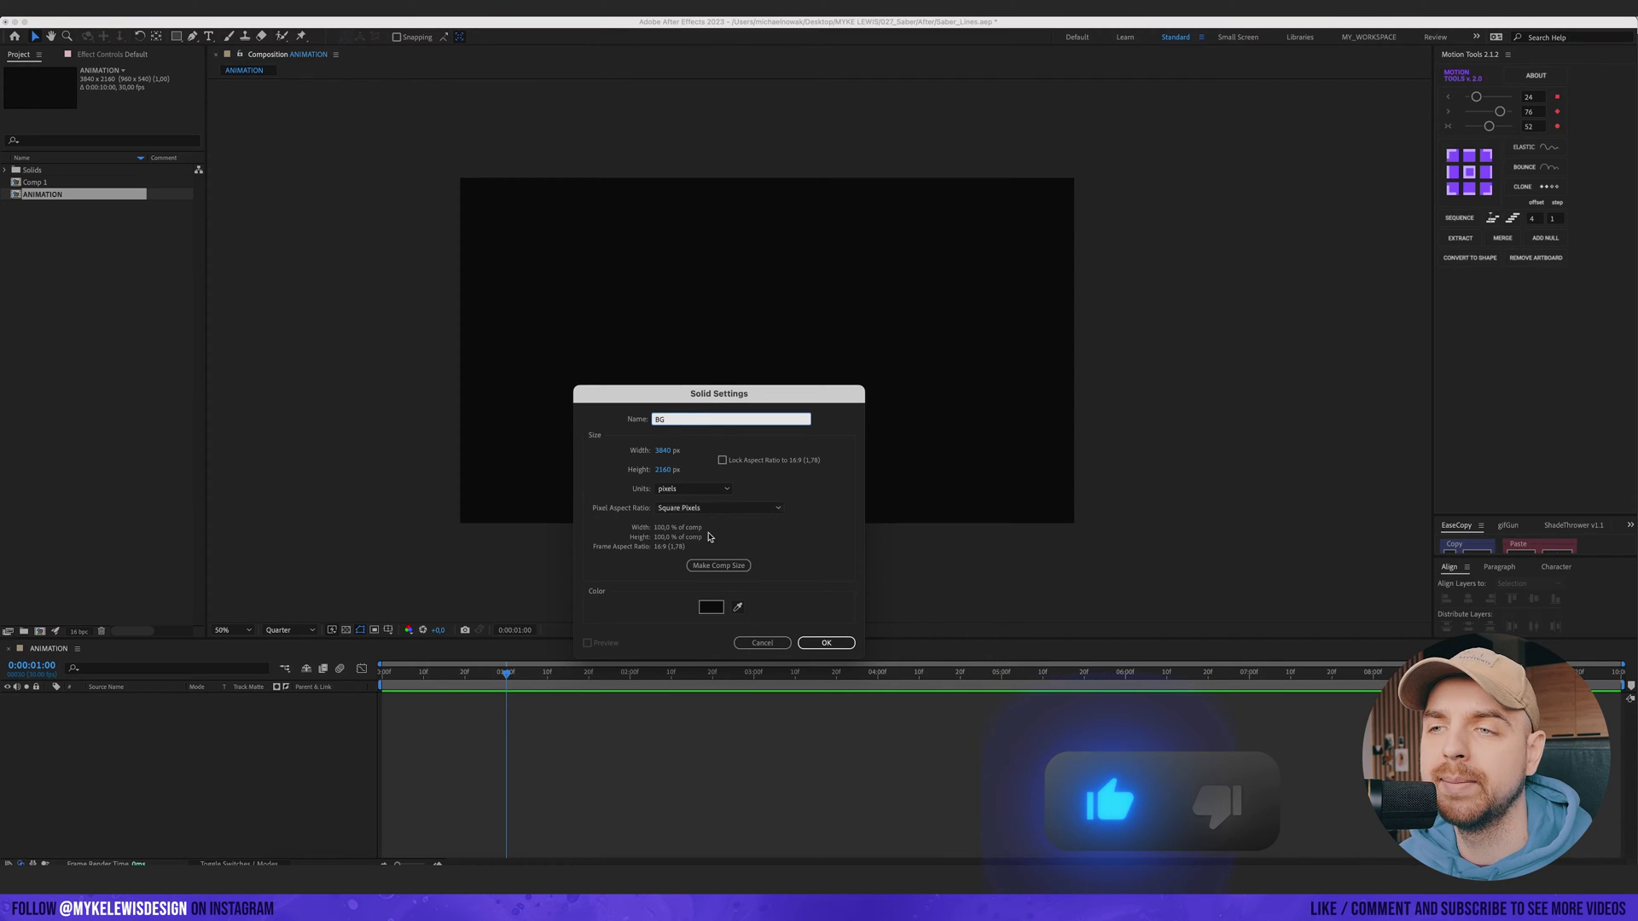
{"action": "left_click", "coordinate": [711, 607]}
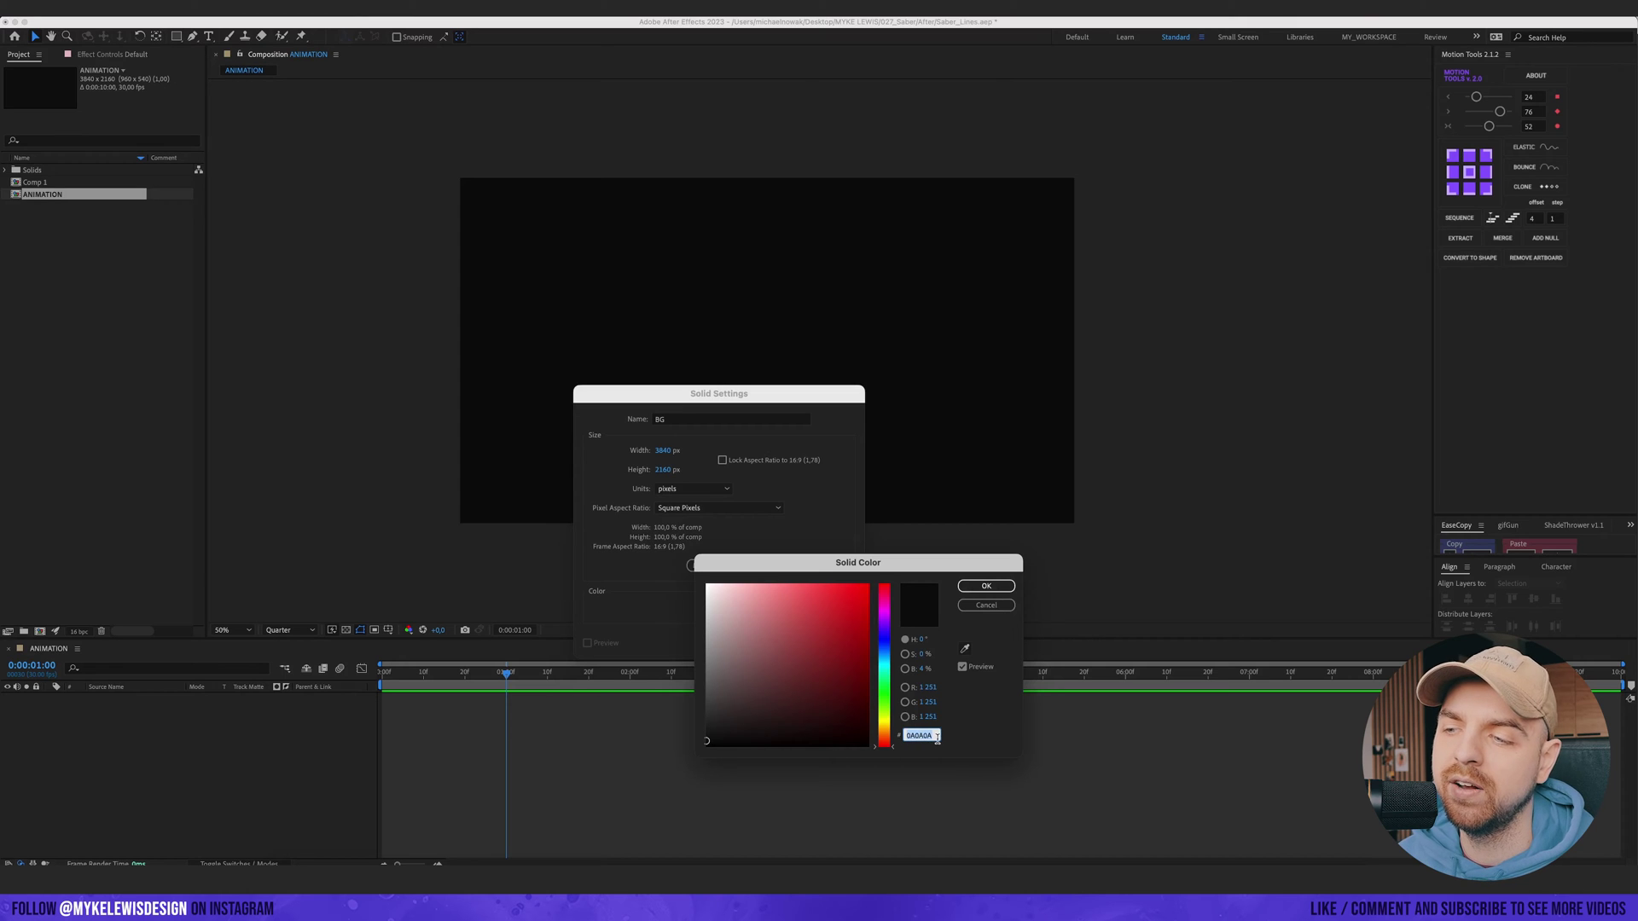
{"action": "key", "text": "Return"}
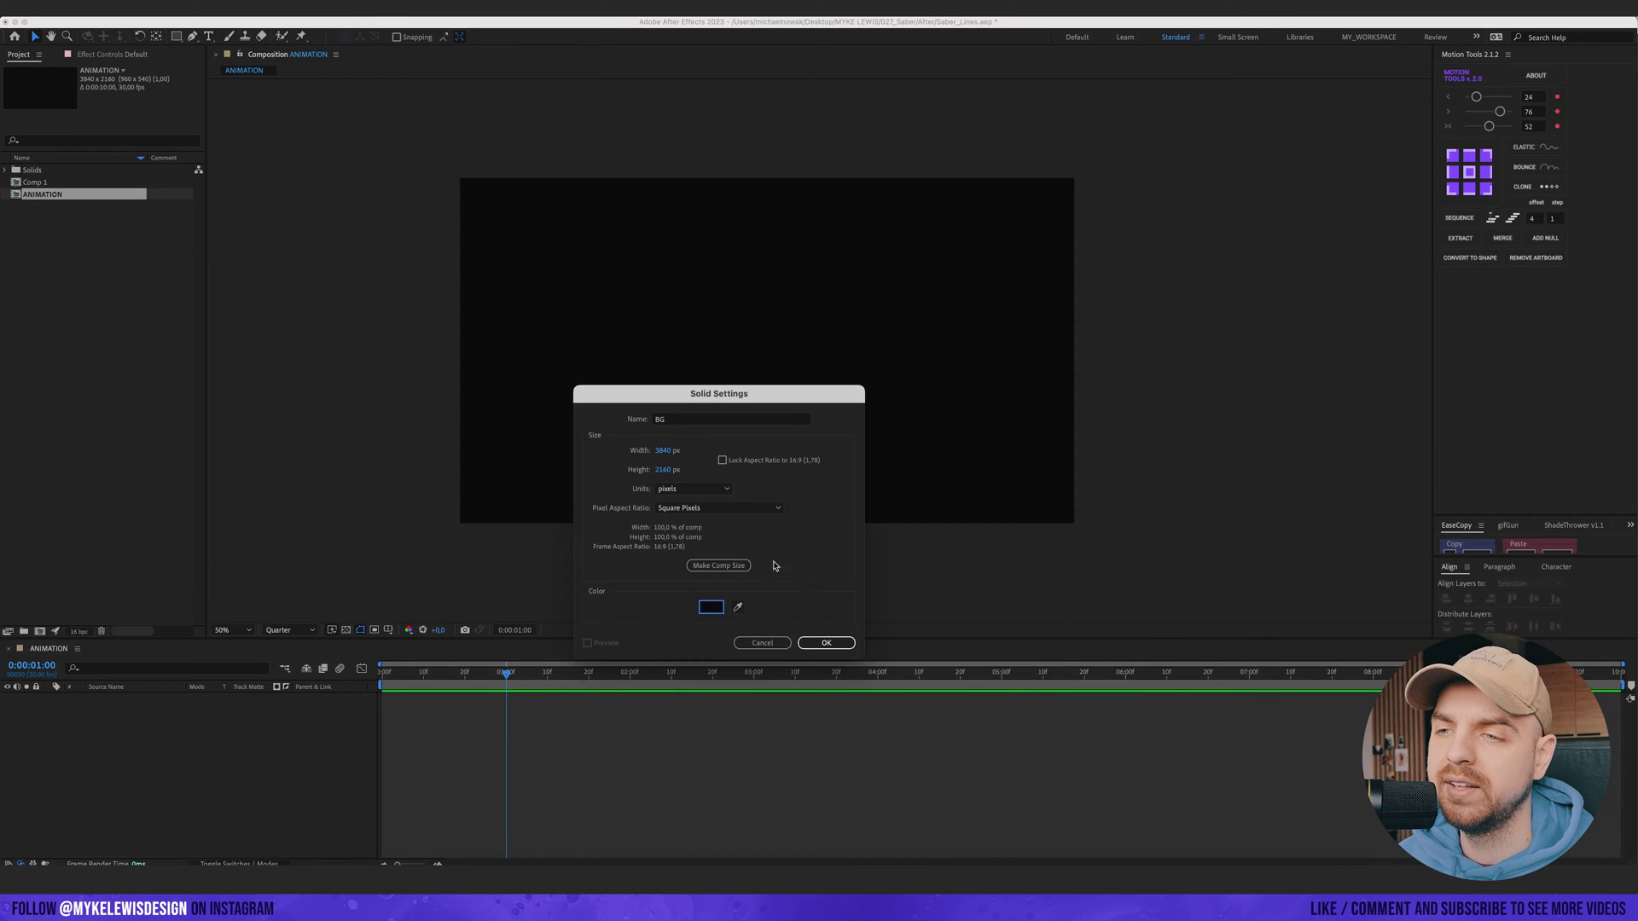
{"action": "left_click", "coordinate": [810, 643]}
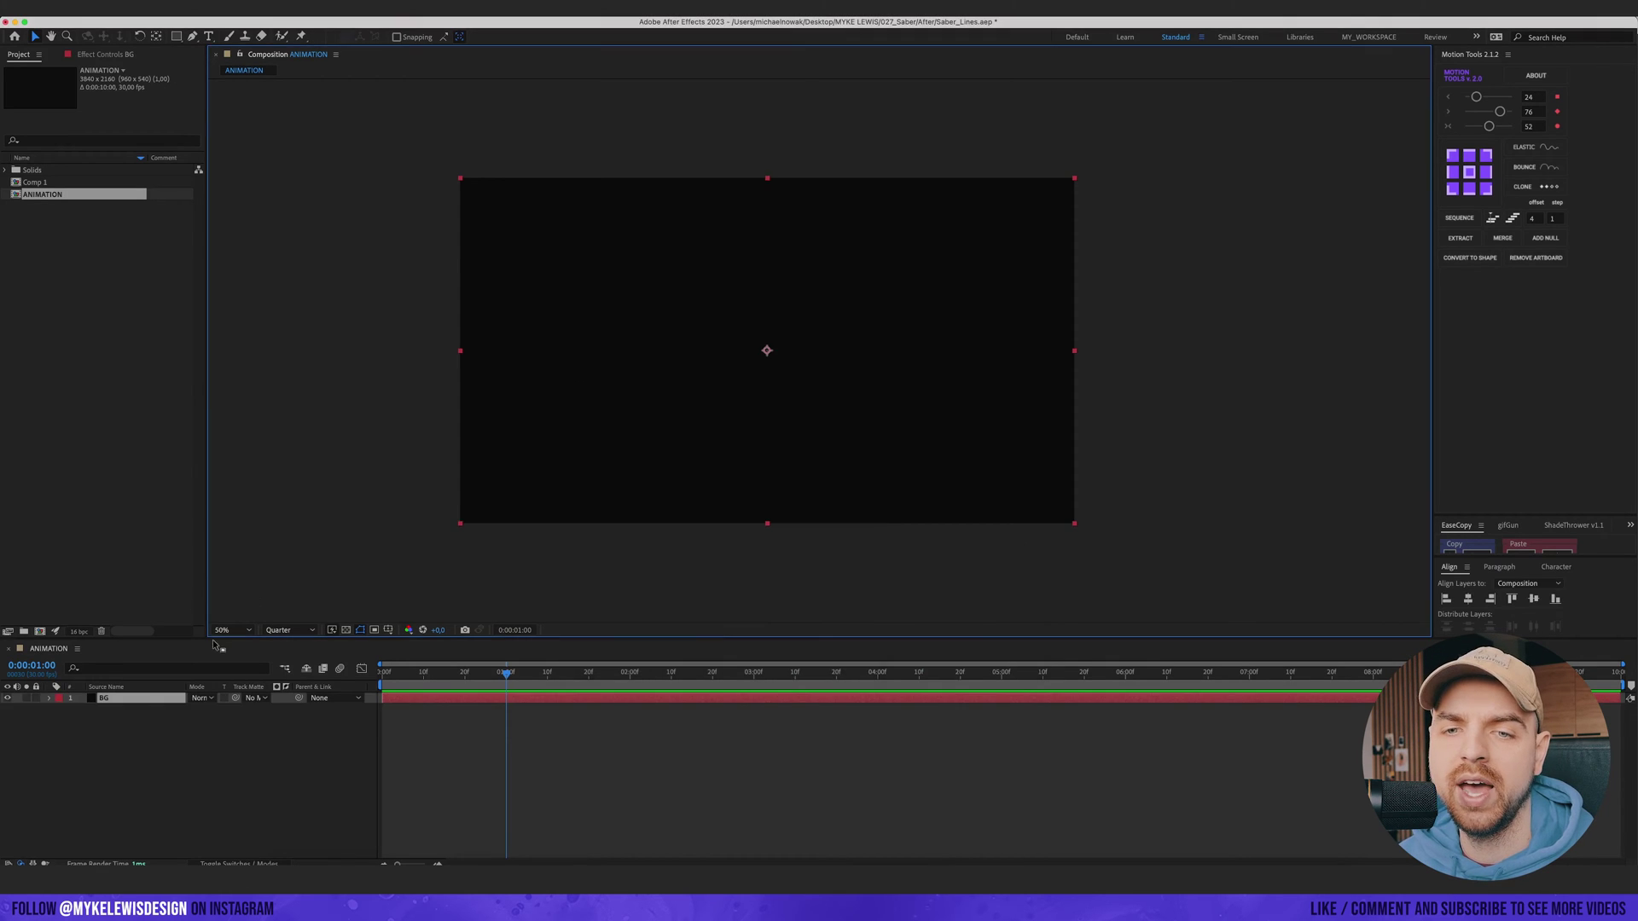
{"action": "left_click", "coordinate": [36, 699]}
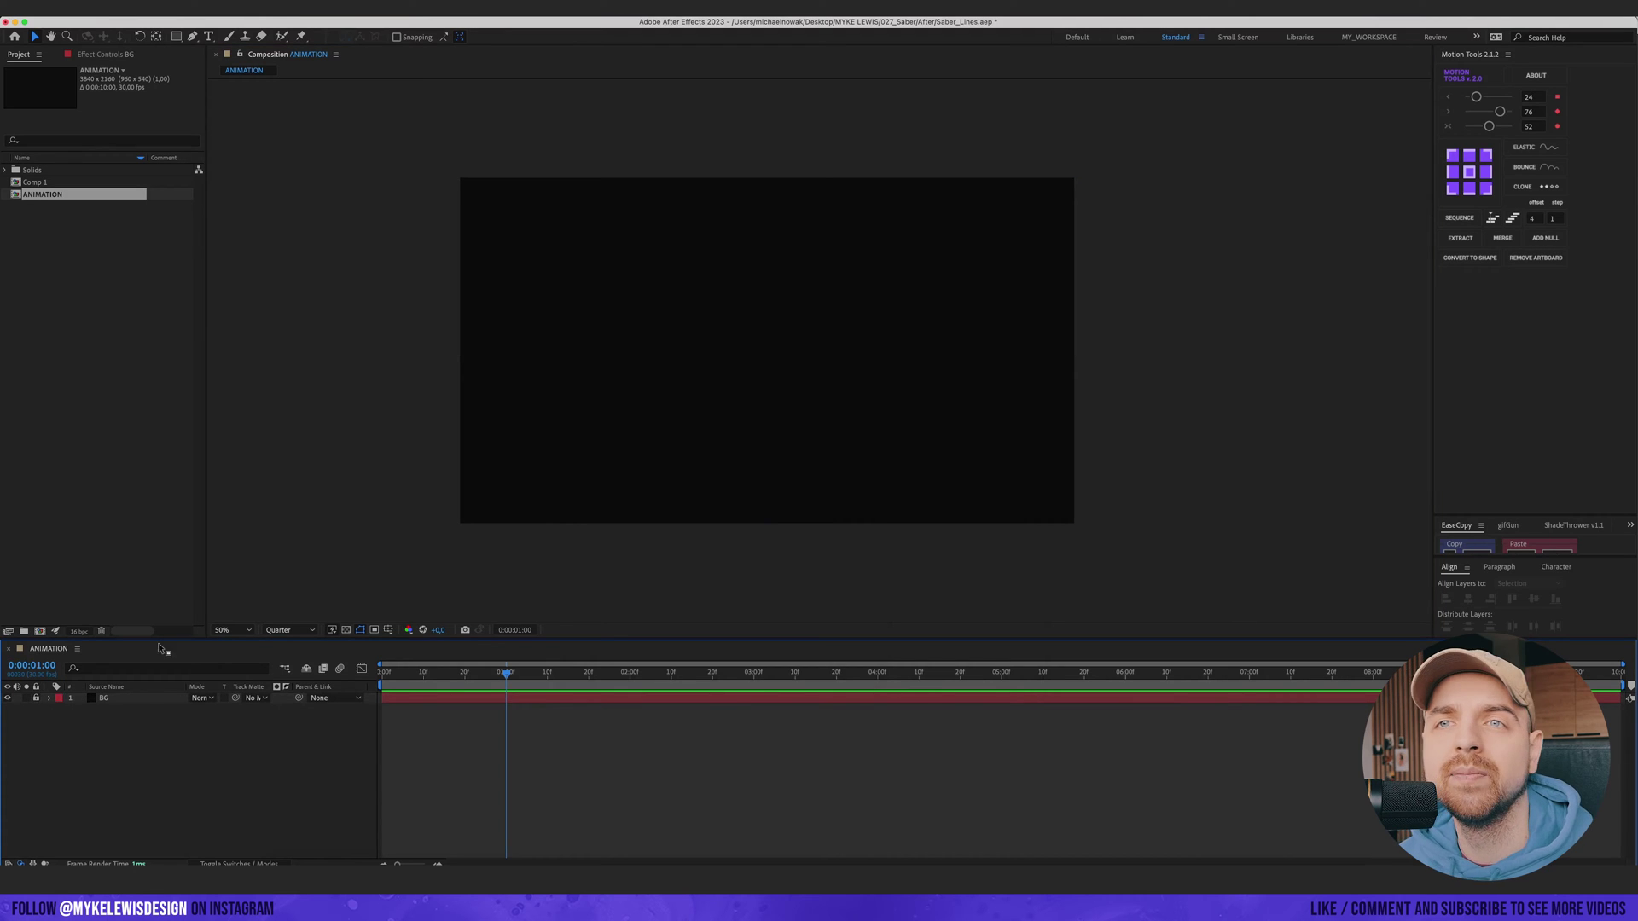
Step: Create a second 3840 × 2160 px solid named SABER above the BG layer
{"action": "left_click", "coordinate": [229, 8]}
{"action": "mouse_move", "coordinate": [232, 30]}
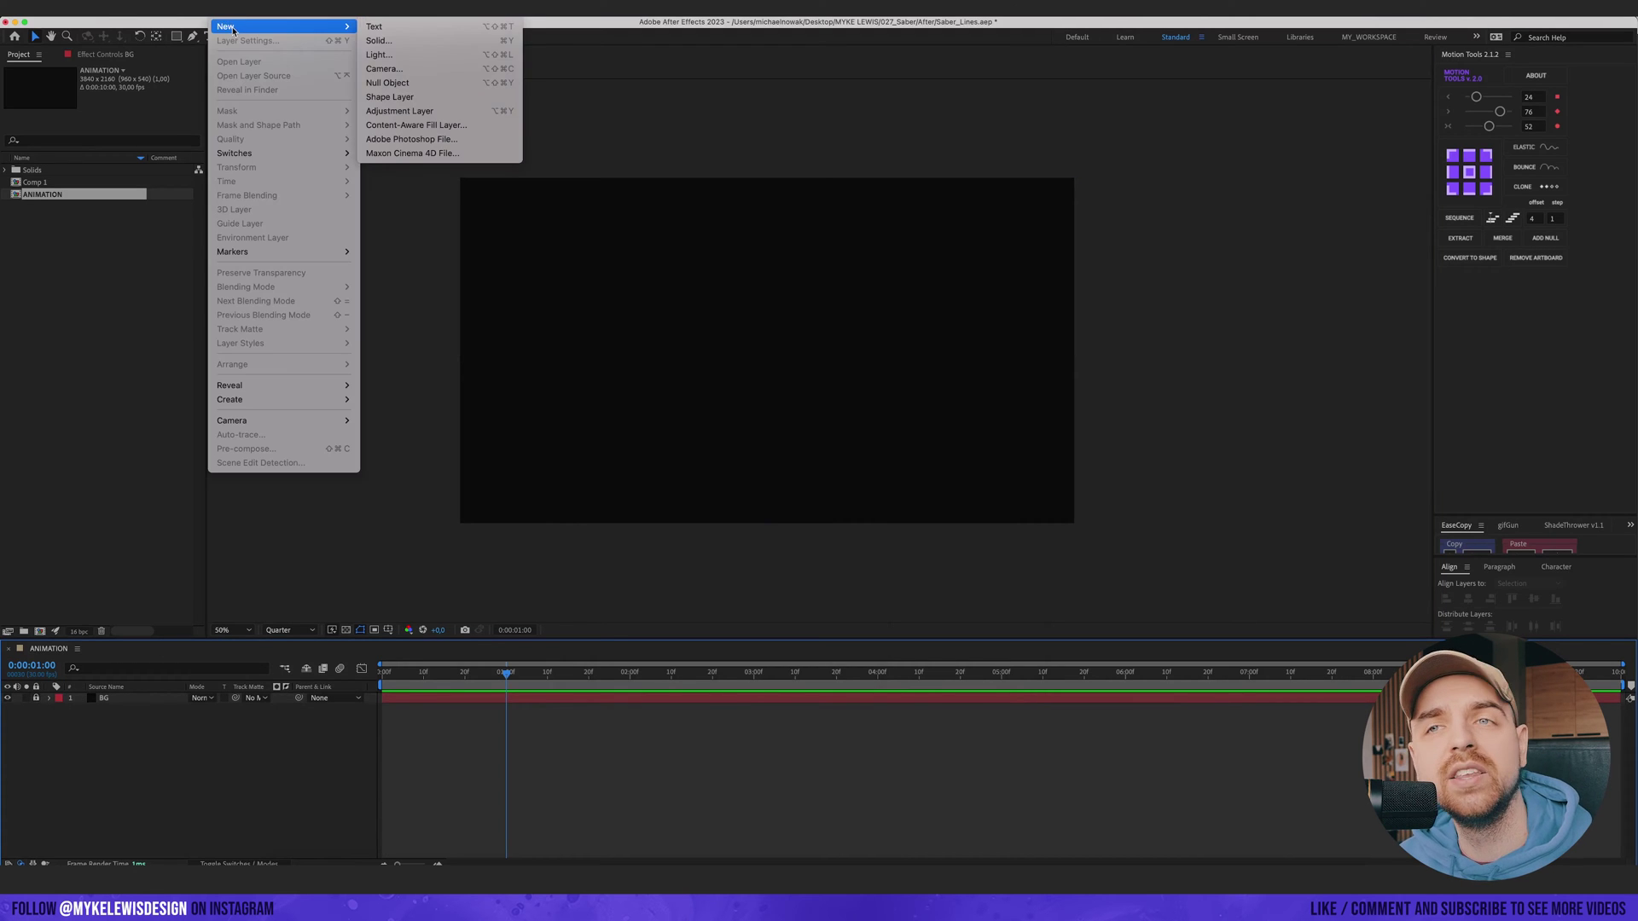
{"action": "left_click", "coordinate": [375, 41]}
{"action": "type", "text": "SABER"}
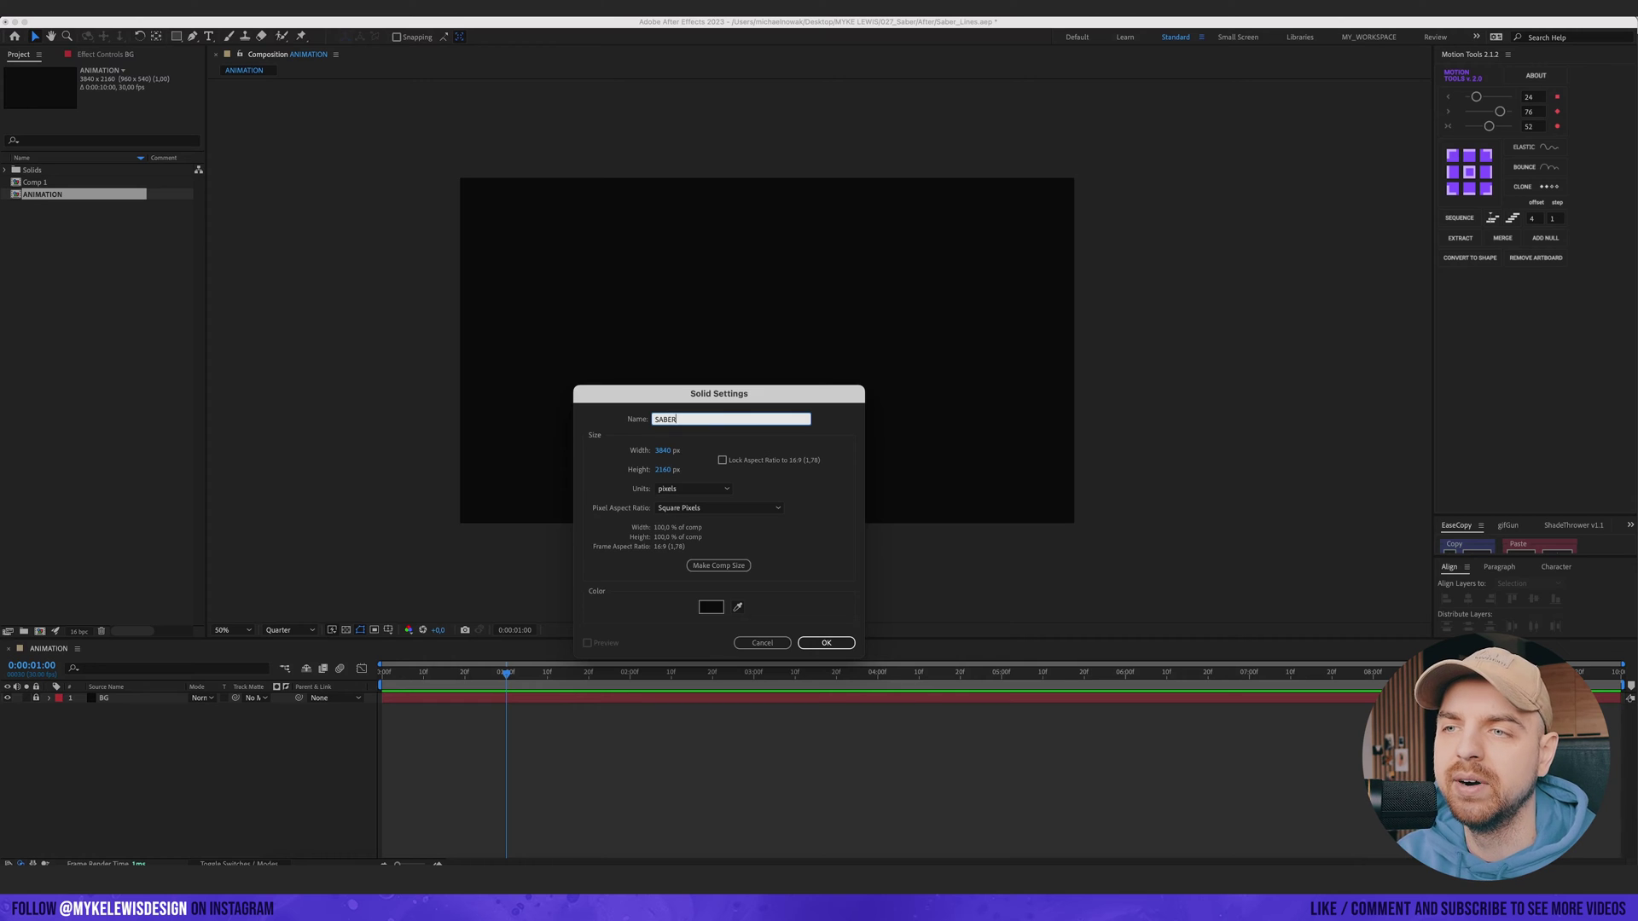
{"action": "key", "text": "Return"}
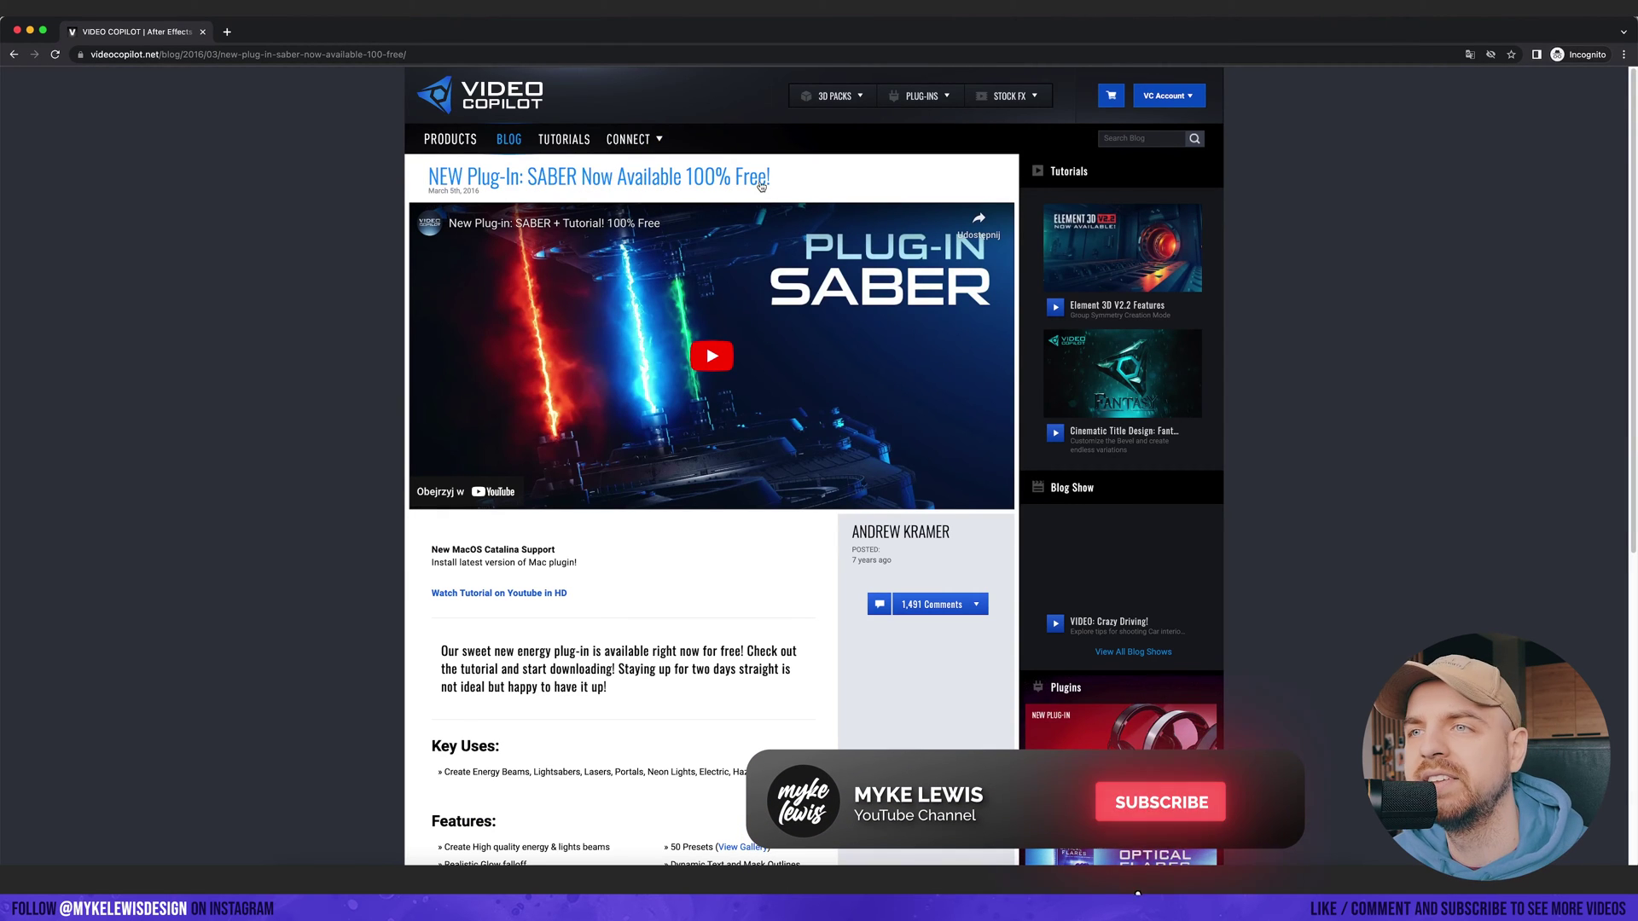
Step: Review the Saber plug-in page on the Video Copilot website, down to its download options
{"action": "scroll", "coordinate": [418, 449], "scroll_direction": "down", "scroll_amount": 3}
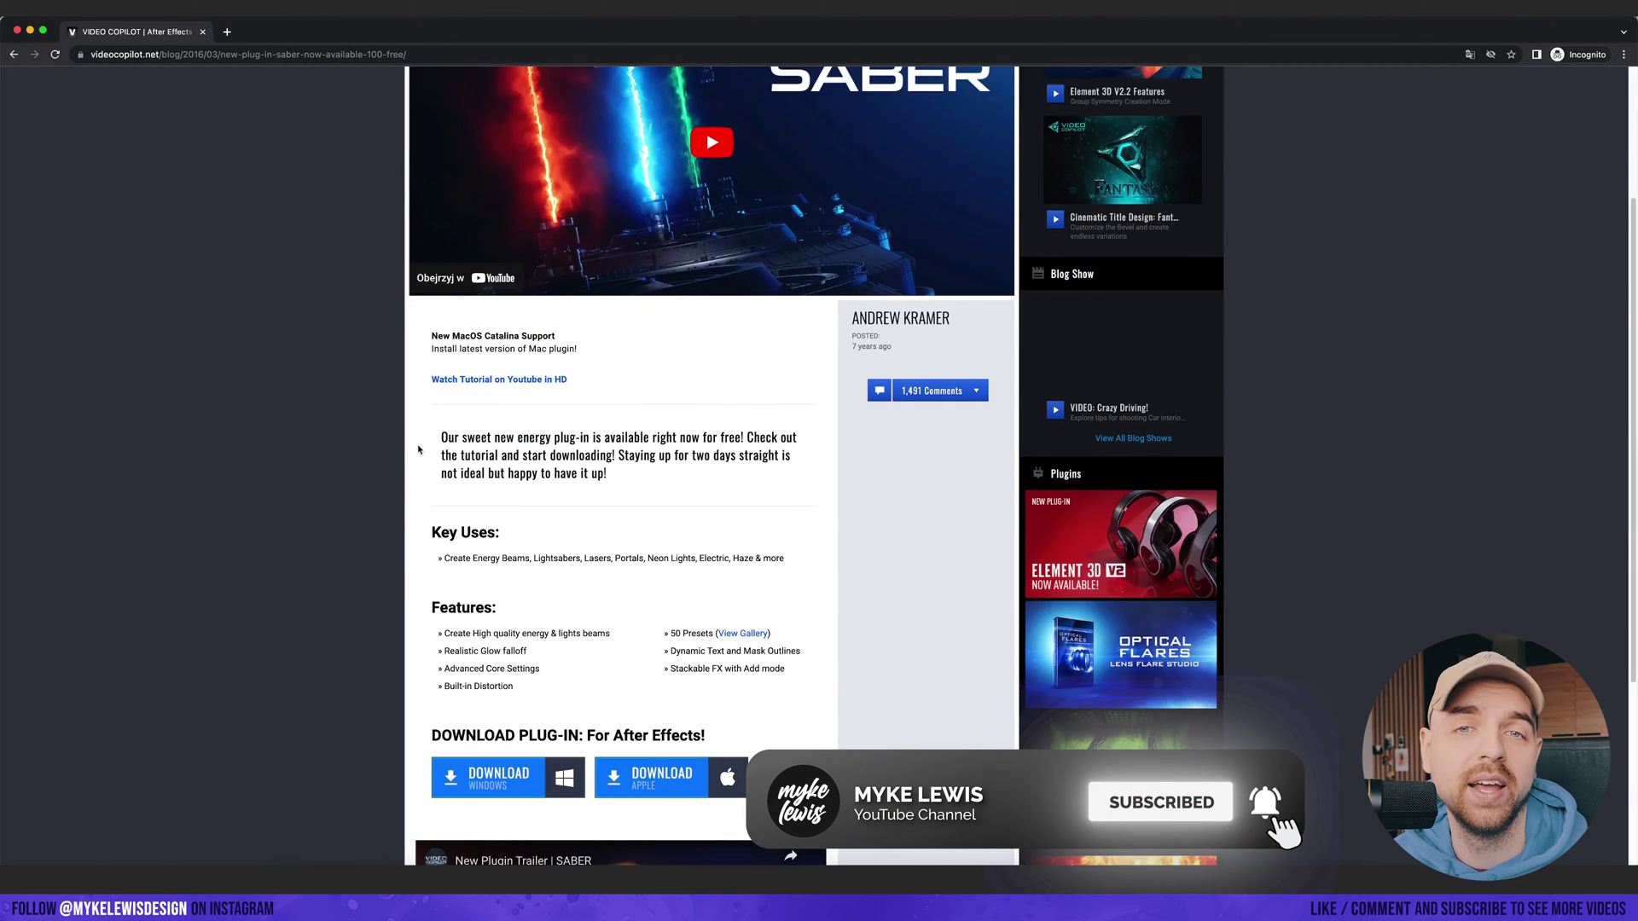
{"action": "scroll", "coordinate": [418, 449], "scroll_direction": "down", "scroll_amount": 3}
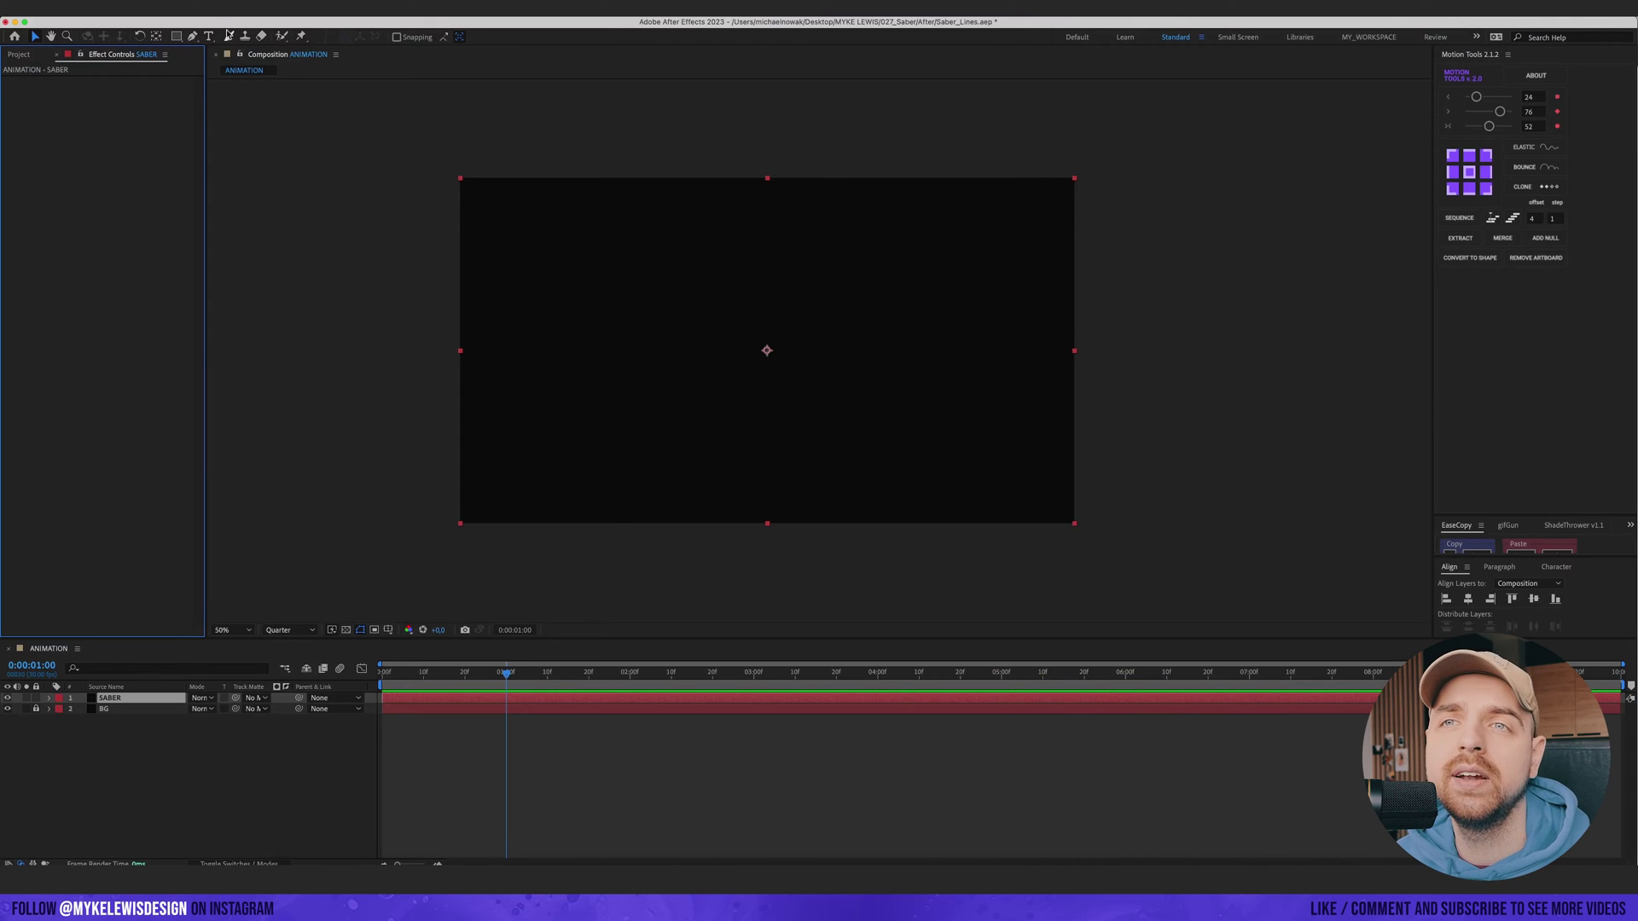
Step: Apply the Video Copilot Saber effect to the SABER solid
{"action": "left_click", "coordinate": [224, 10]}
{"action": "mouse_move", "coordinate": [256, 10]}
{"action": "mouse_move", "coordinate": [329, 596]}
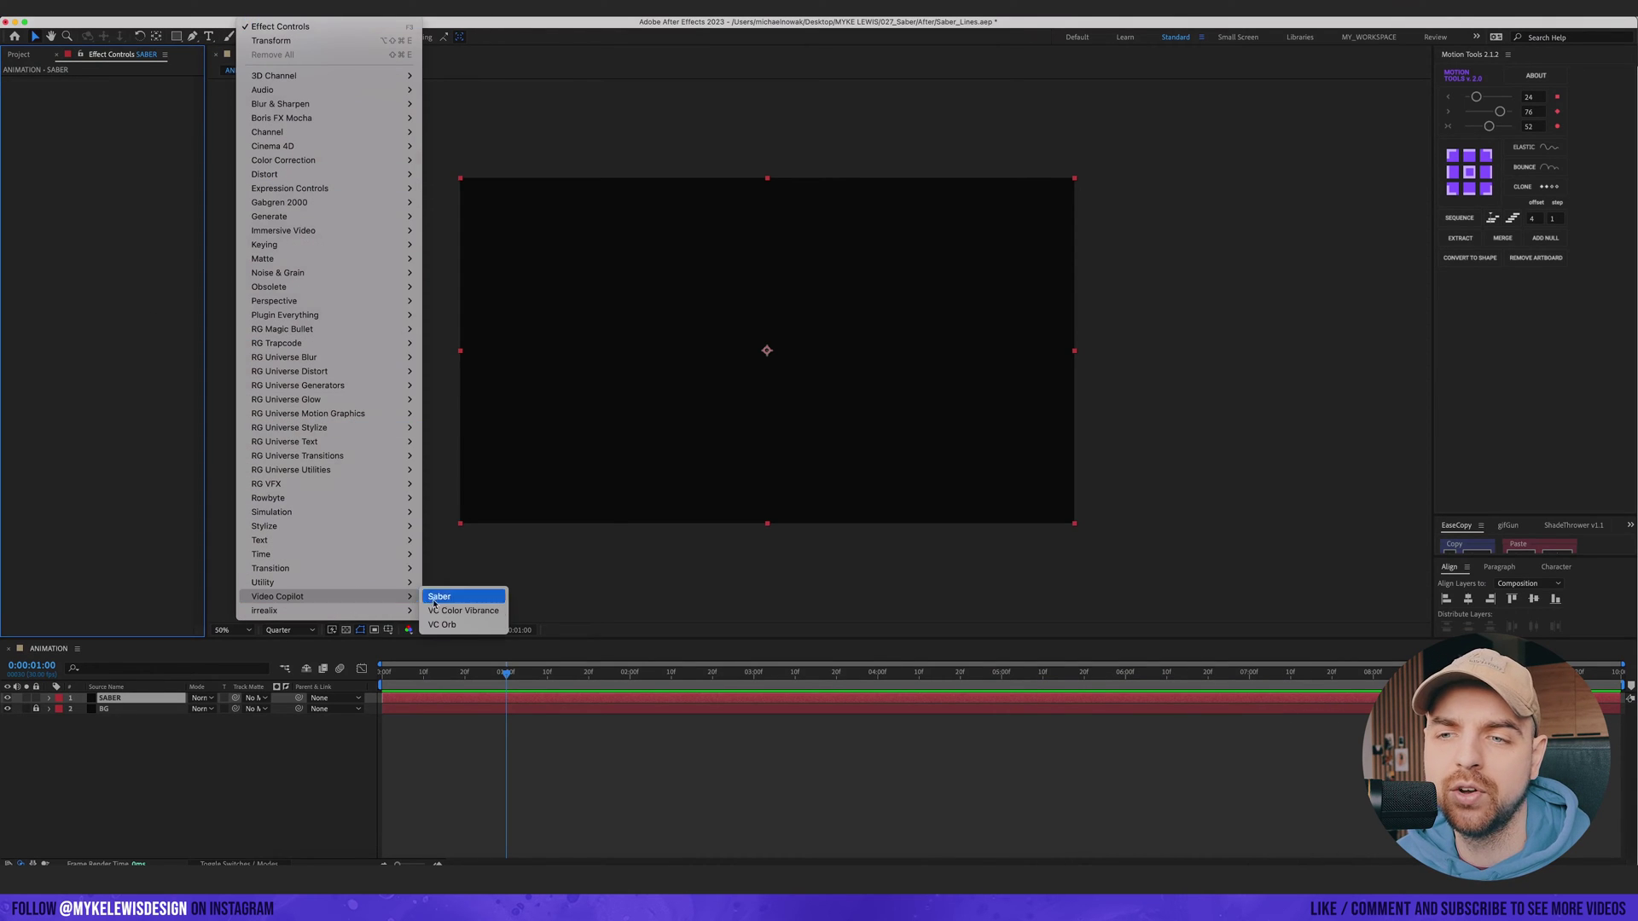
{"action": "left_click", "coordinate": [450, 601]}
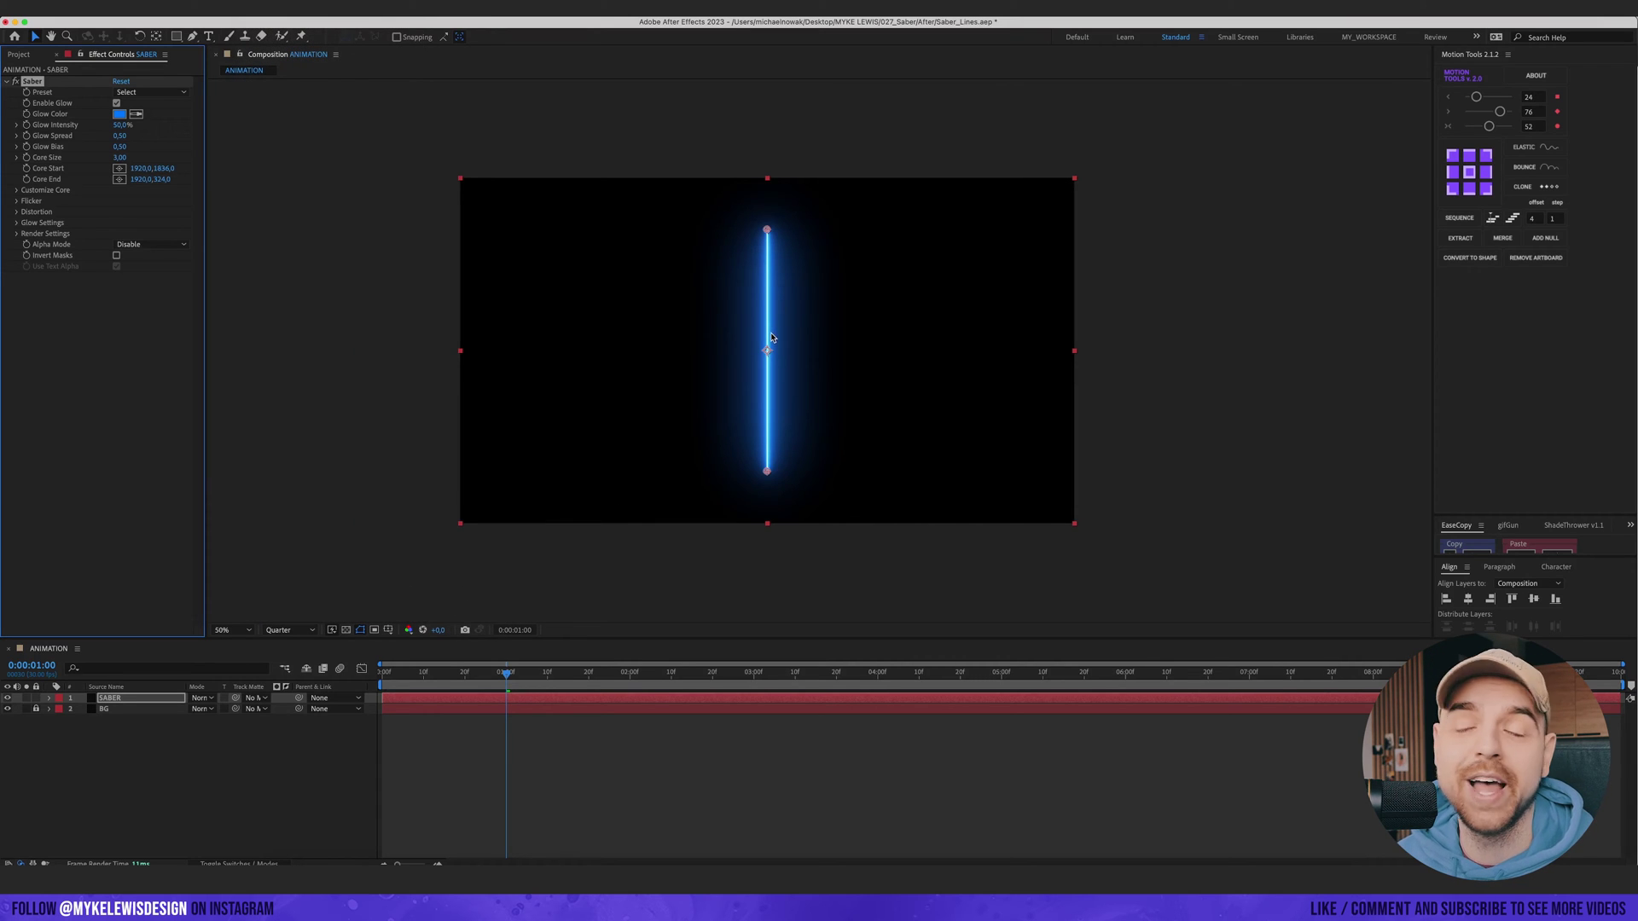
Step: Draw an open, wavy four-point mask path across the SABER layer with the Pen tool
{"action": "scroll", "coordinate": [772, 268], "scroll_direction": "up", "scroll_amount": 2}
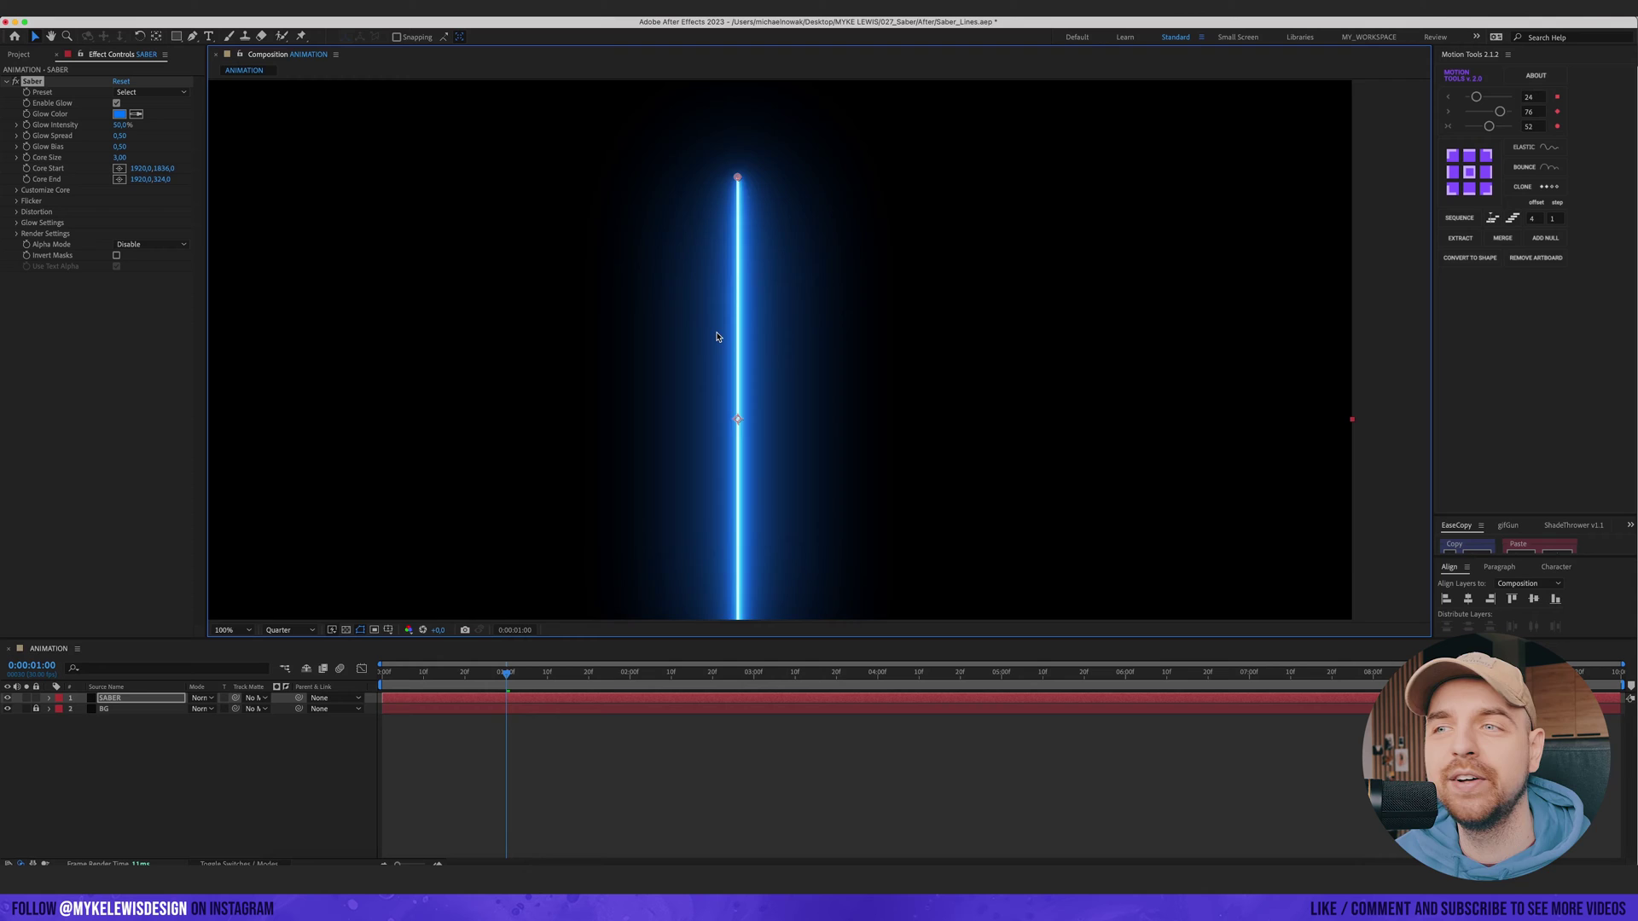
{"action": "key", "text": "comma"}
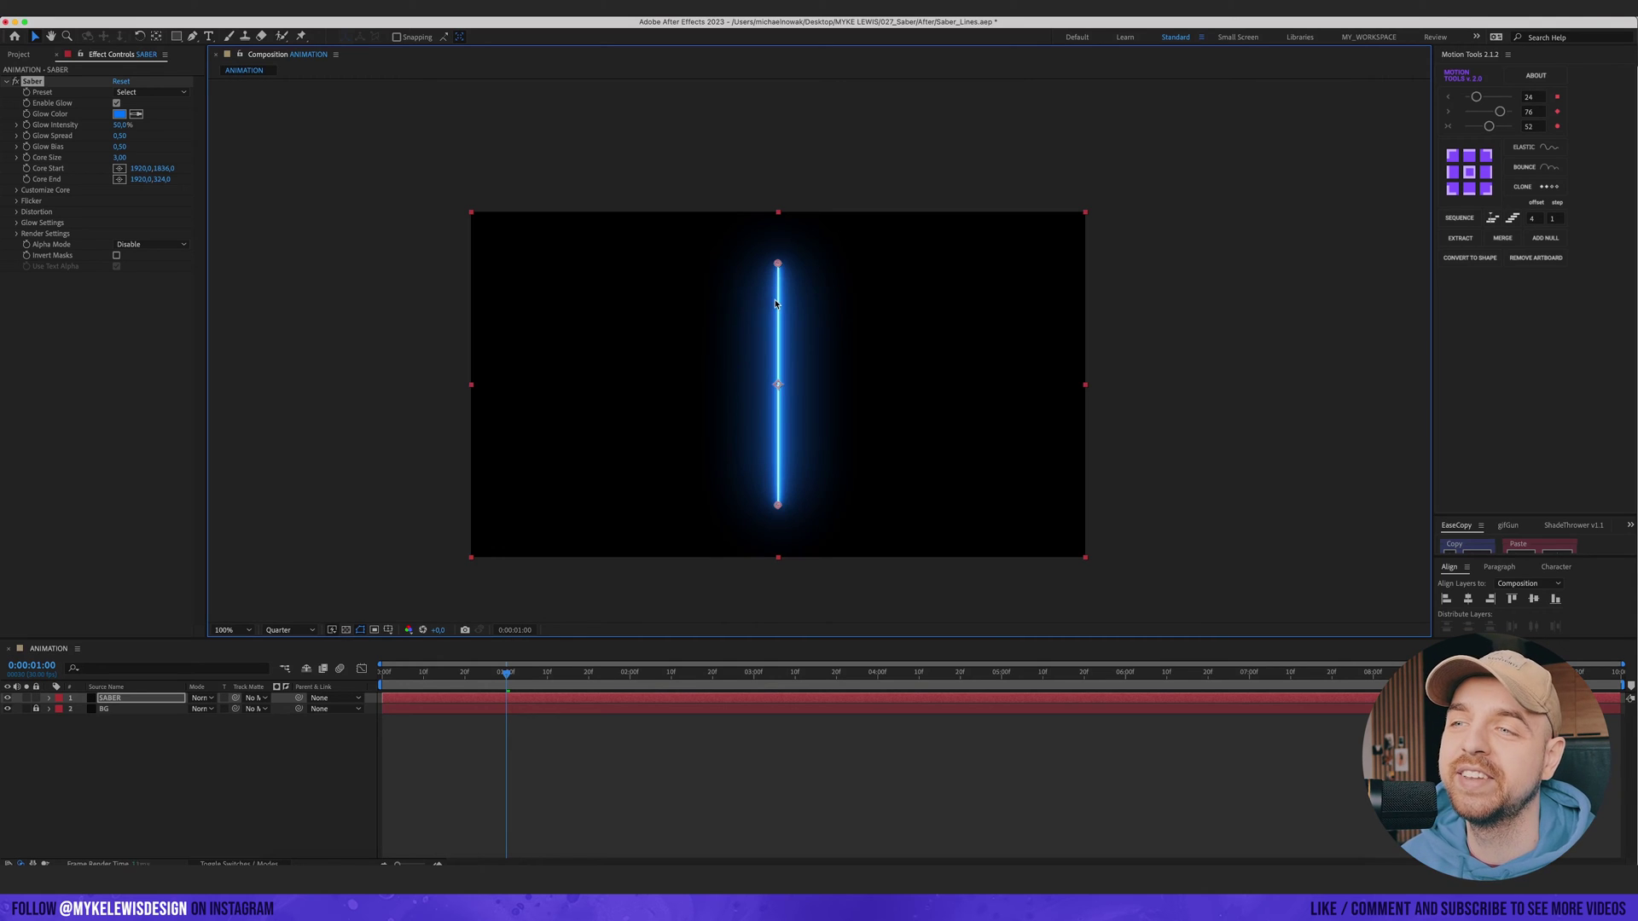
{"action": "key", "text": "period"}
{"action": "key", "text": "comma"}
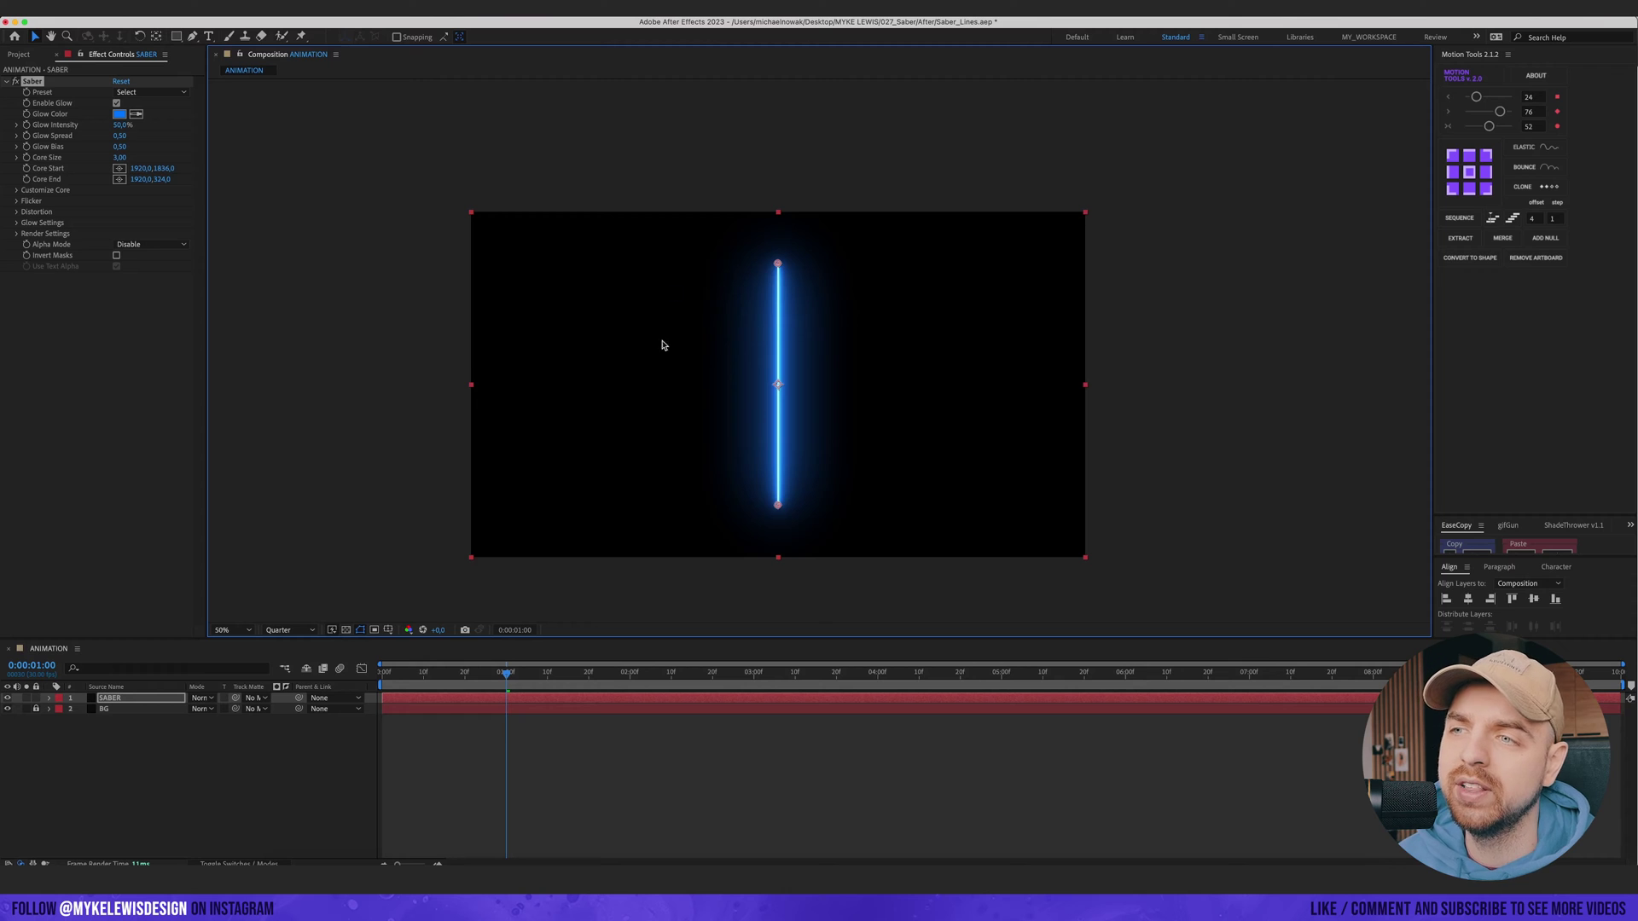
{"action": "key", "text": "g"}
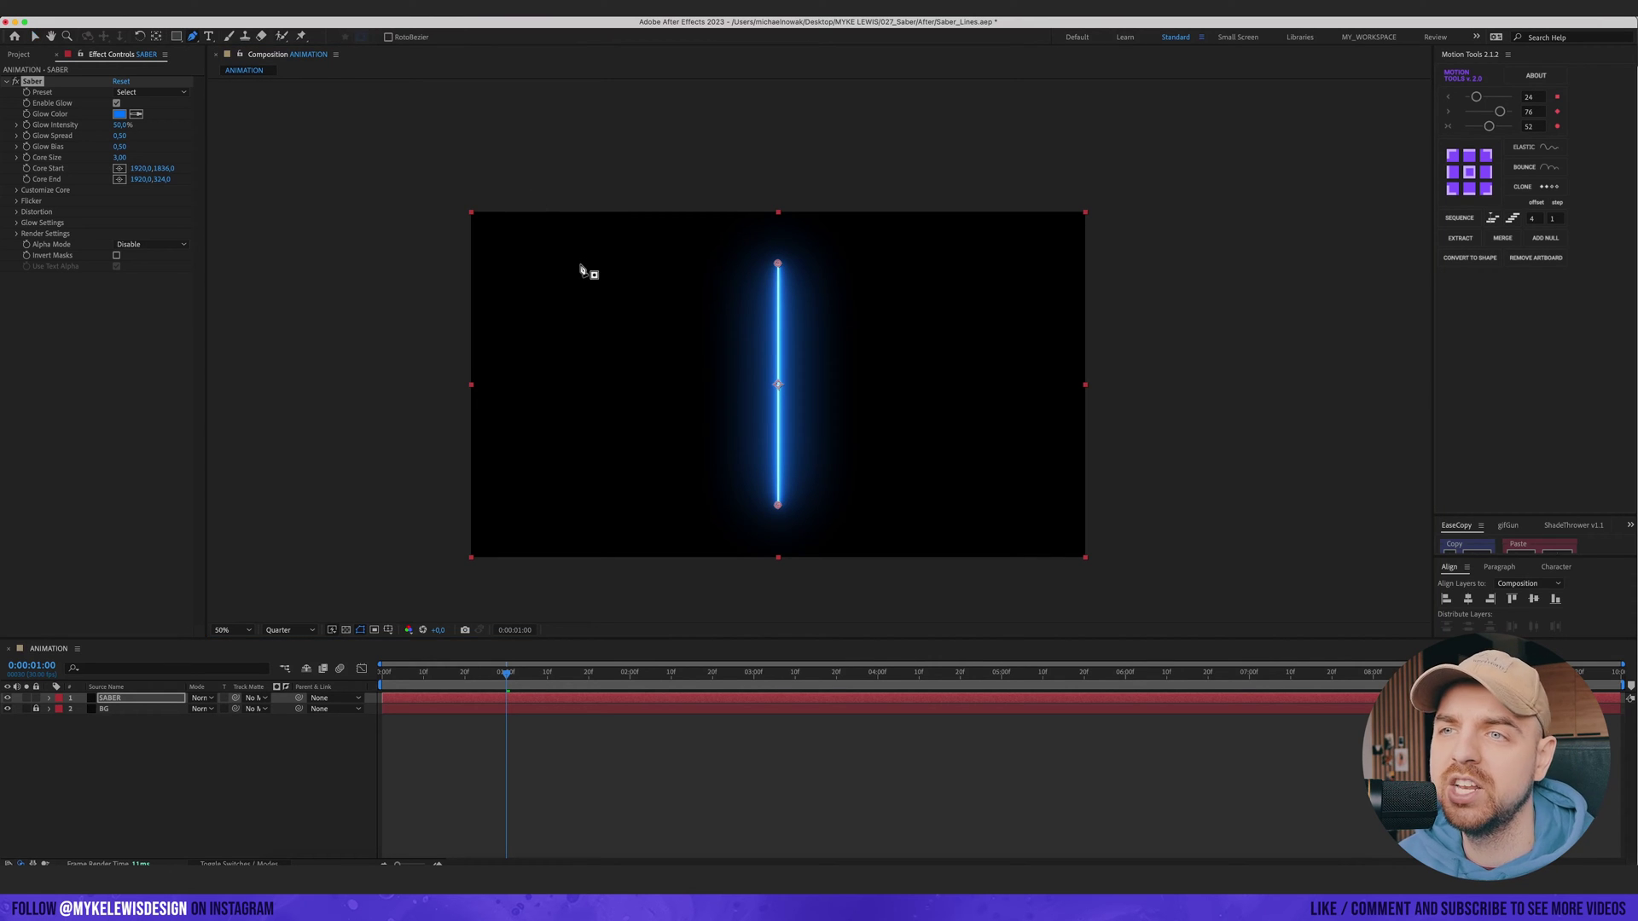
{"action": "mouse_move", "coordinate": [613, 380]}
{"action": "left_mouse_down"}
{"action": "mouse_move", "coordinate": [628, 341]}
{"action": "mouse_move", "coordinate": [689, 295]}
{"action": "left_mouse_up"}
{"action": "mouse_move", "coordinate": [720, 299]}
{"action": "left_mouse_down"}
{"action": "mouse_move", "coordinate": [776, 373]}
{"action": "mouse_move", "coordinate": [889, 331]}
{"action": "mouse_move", "coordinate": [1021, 426]}
{"action": "left_mouse_up"}
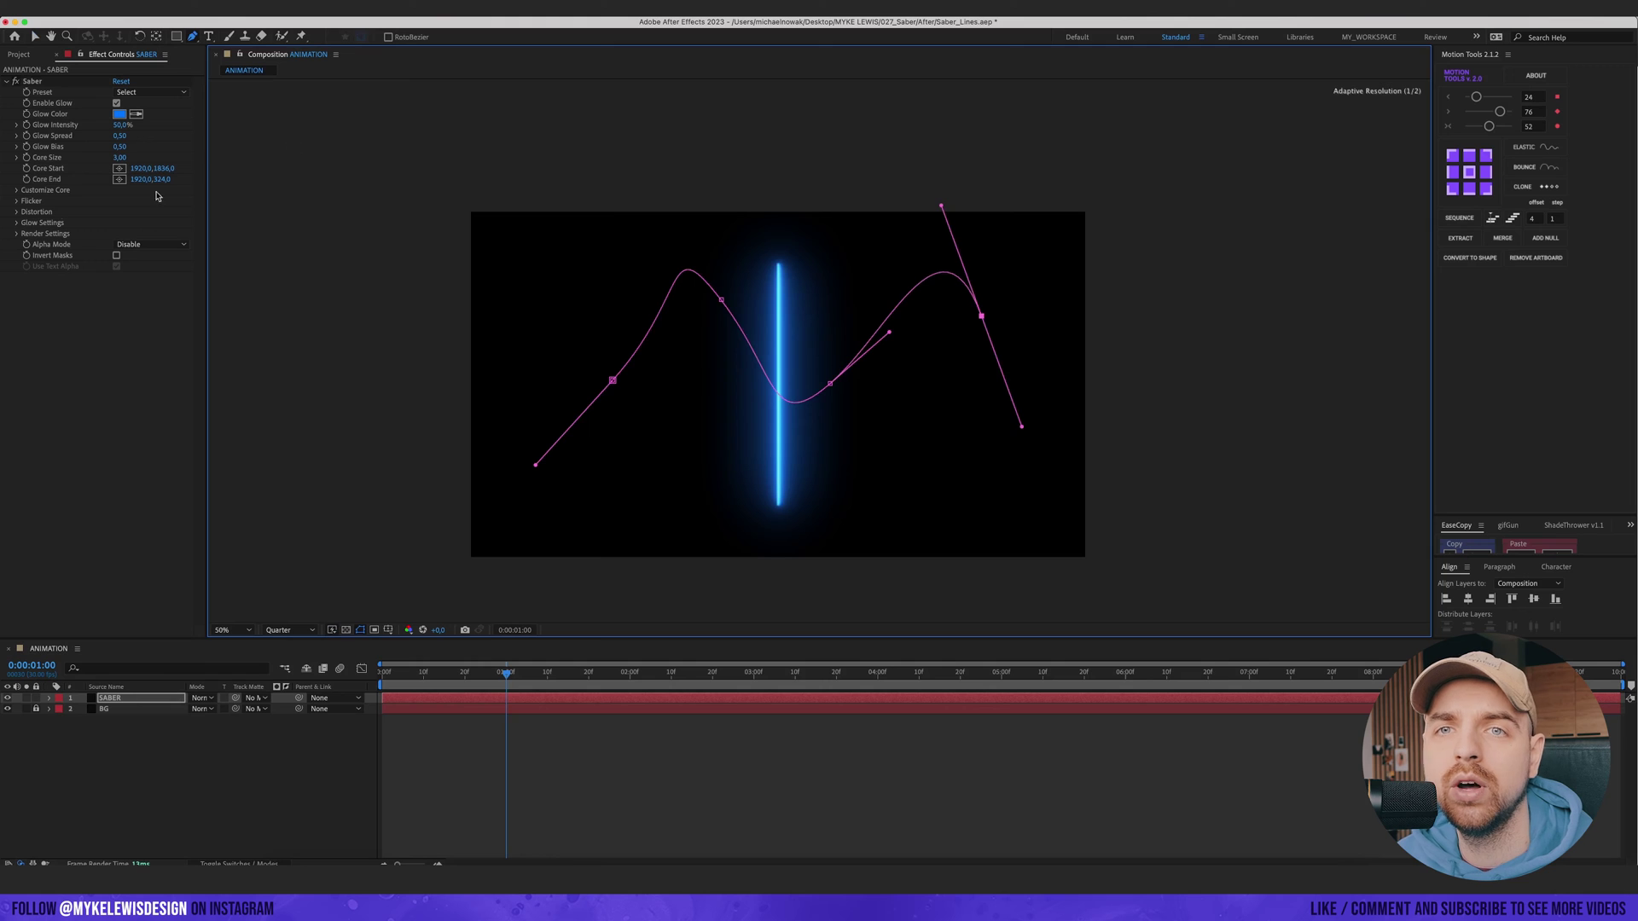
Step: Set the Saber effect's Core Type to Layer Masks so the glow follows the drawn path
{"action": "left_click", "coordinate": [18, 191]}
{"action": "left_click", "coordinate": [138, 201]}
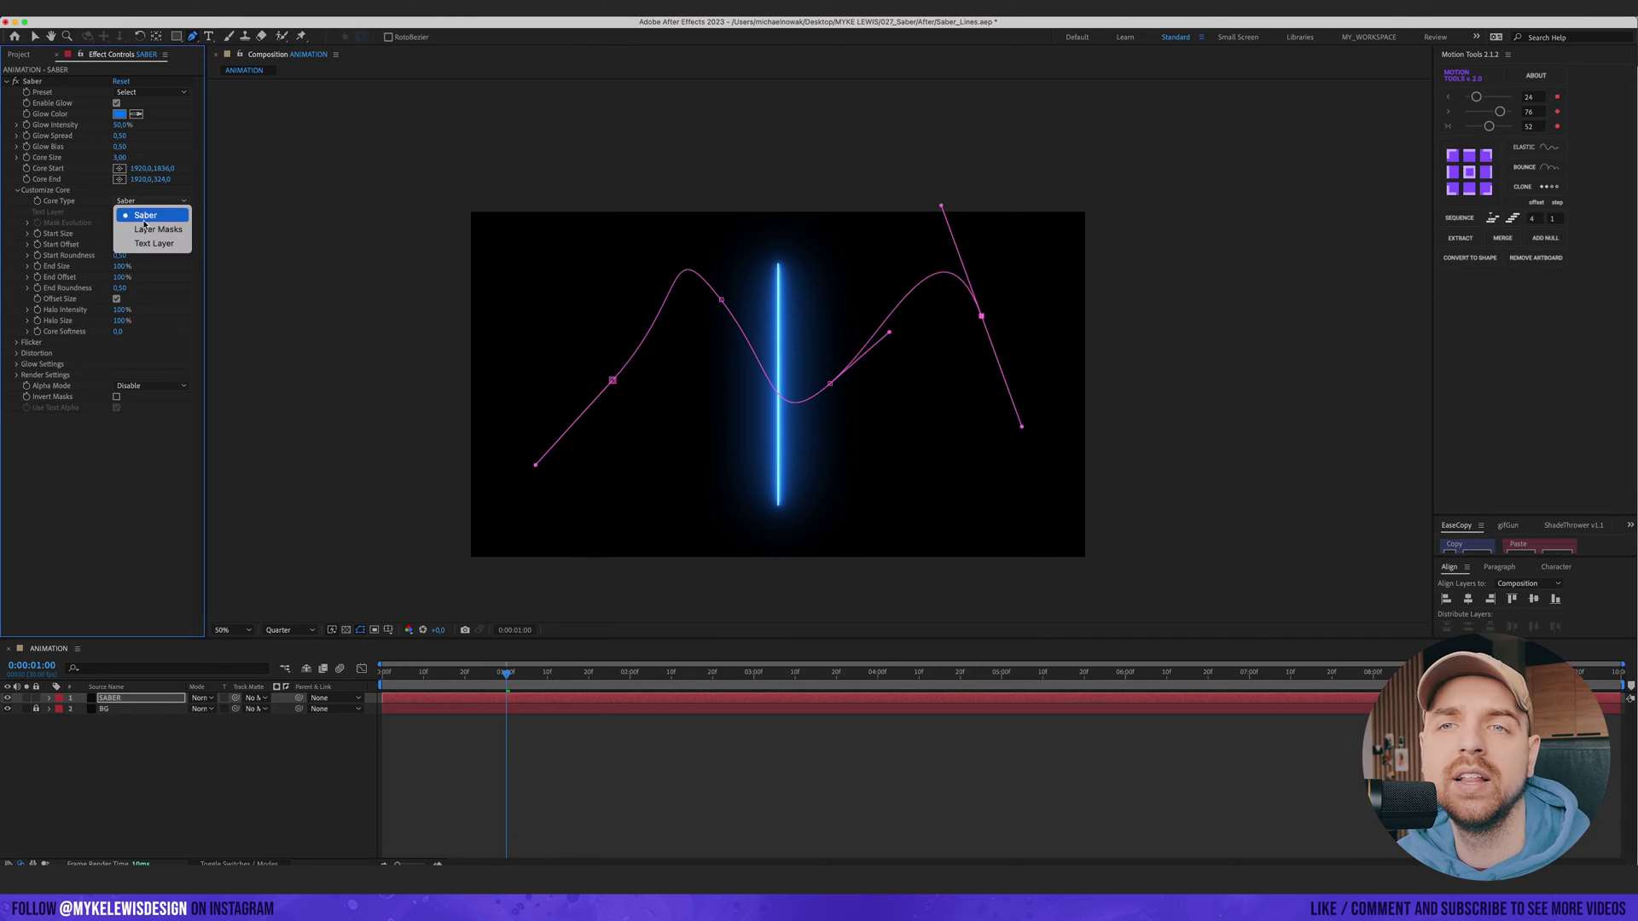
{"action": "left_click", "coordinate": [158, 230]}
{"action": "key", "text": "period"}
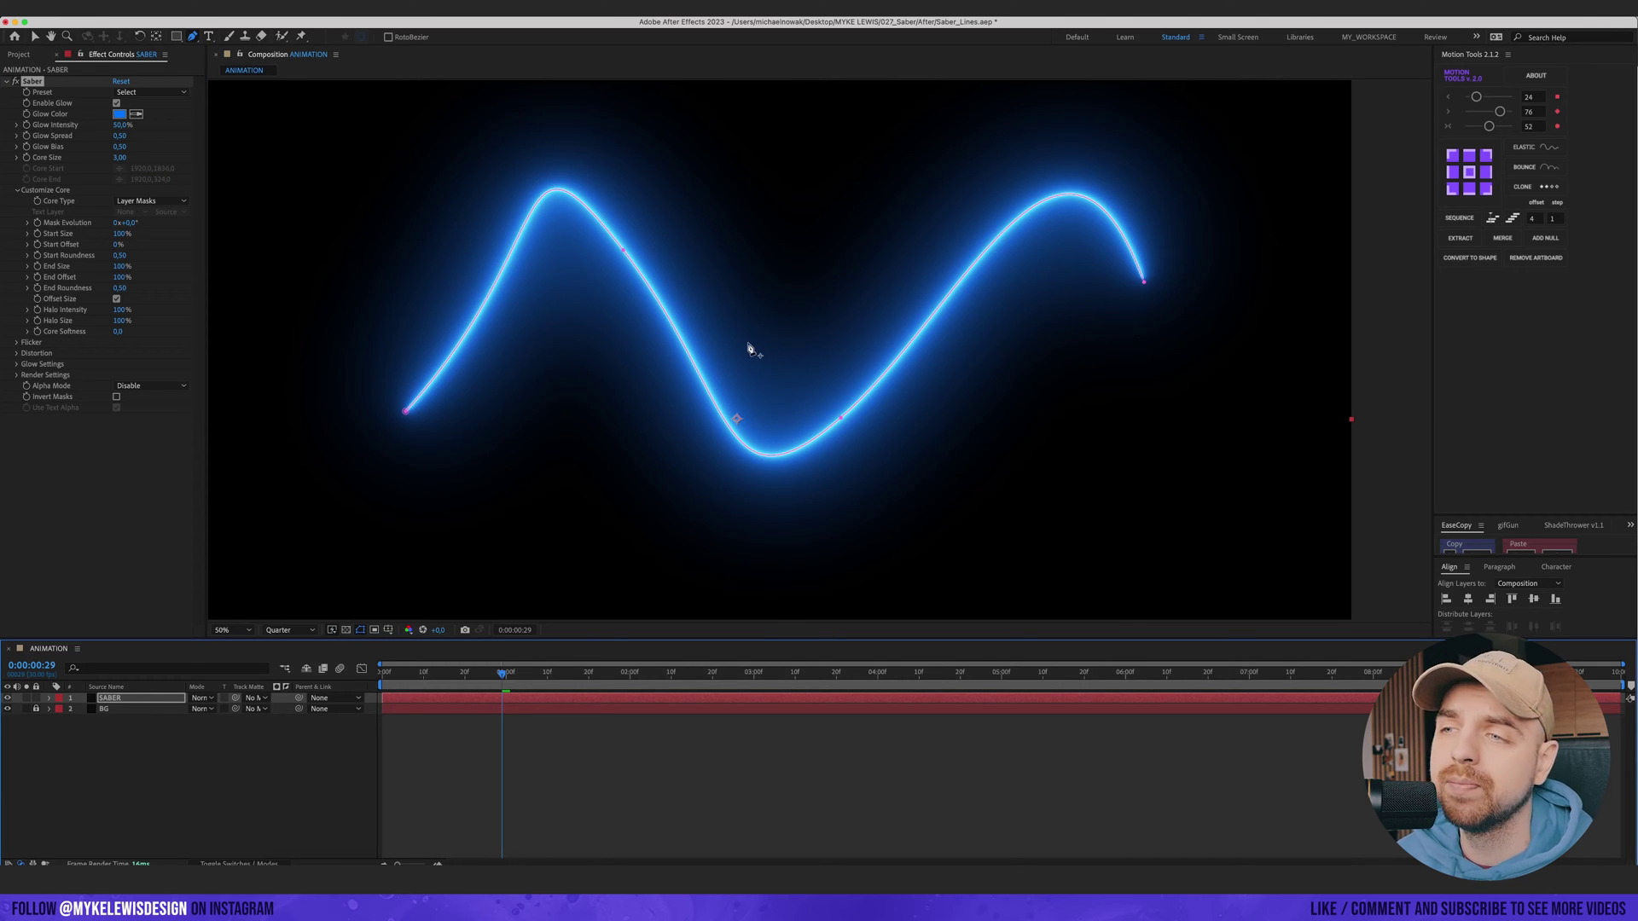
{"action": "key", "text": "comma"}
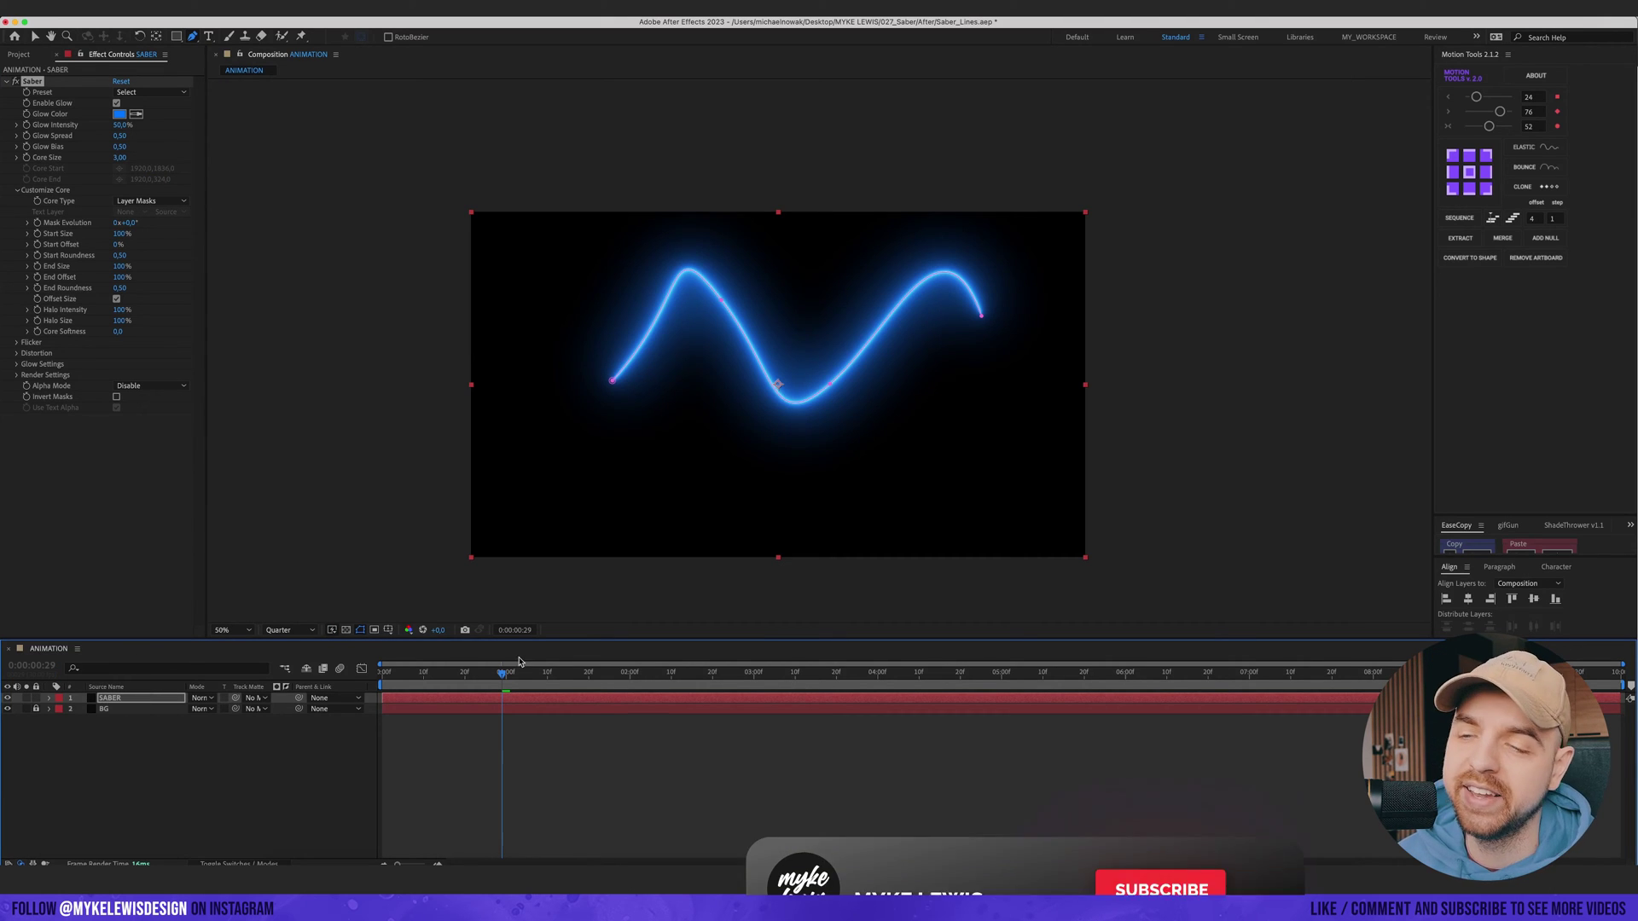
Step: Reveal Mask 1 of the SABER layer and enable keyframing for its Mask Path at 0:00:00:29
{"action": "left_click", "coordinate": [49, 698]}
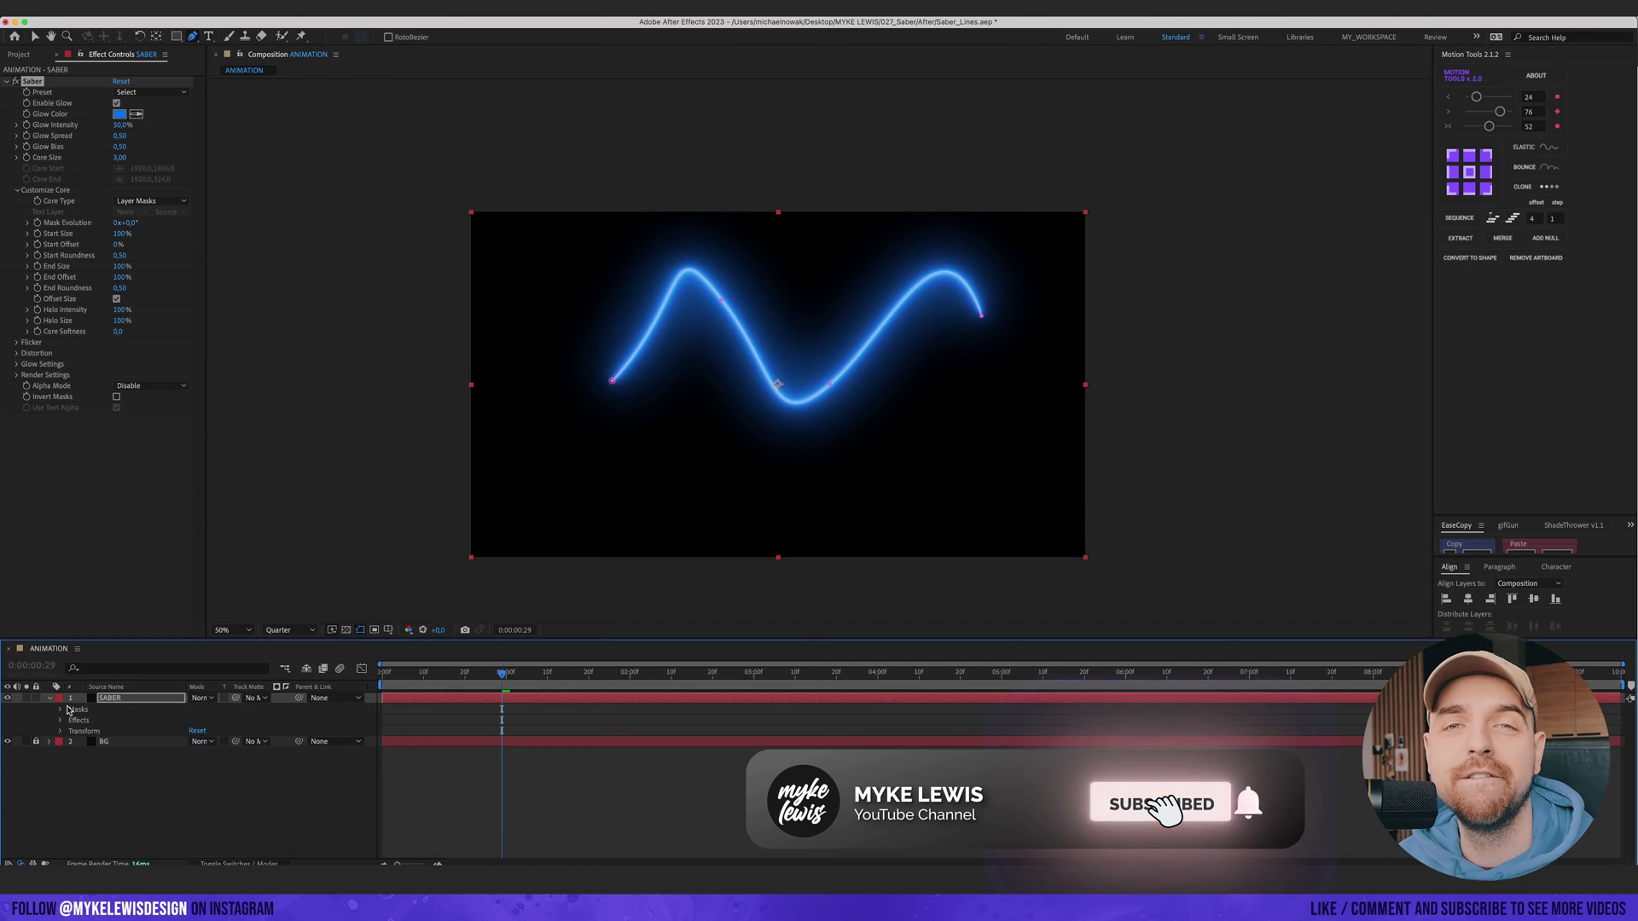
{"action": "left_click", "coordinate": [61, 708]}
{"action": "left_click", "coordinate": [71, 720]}
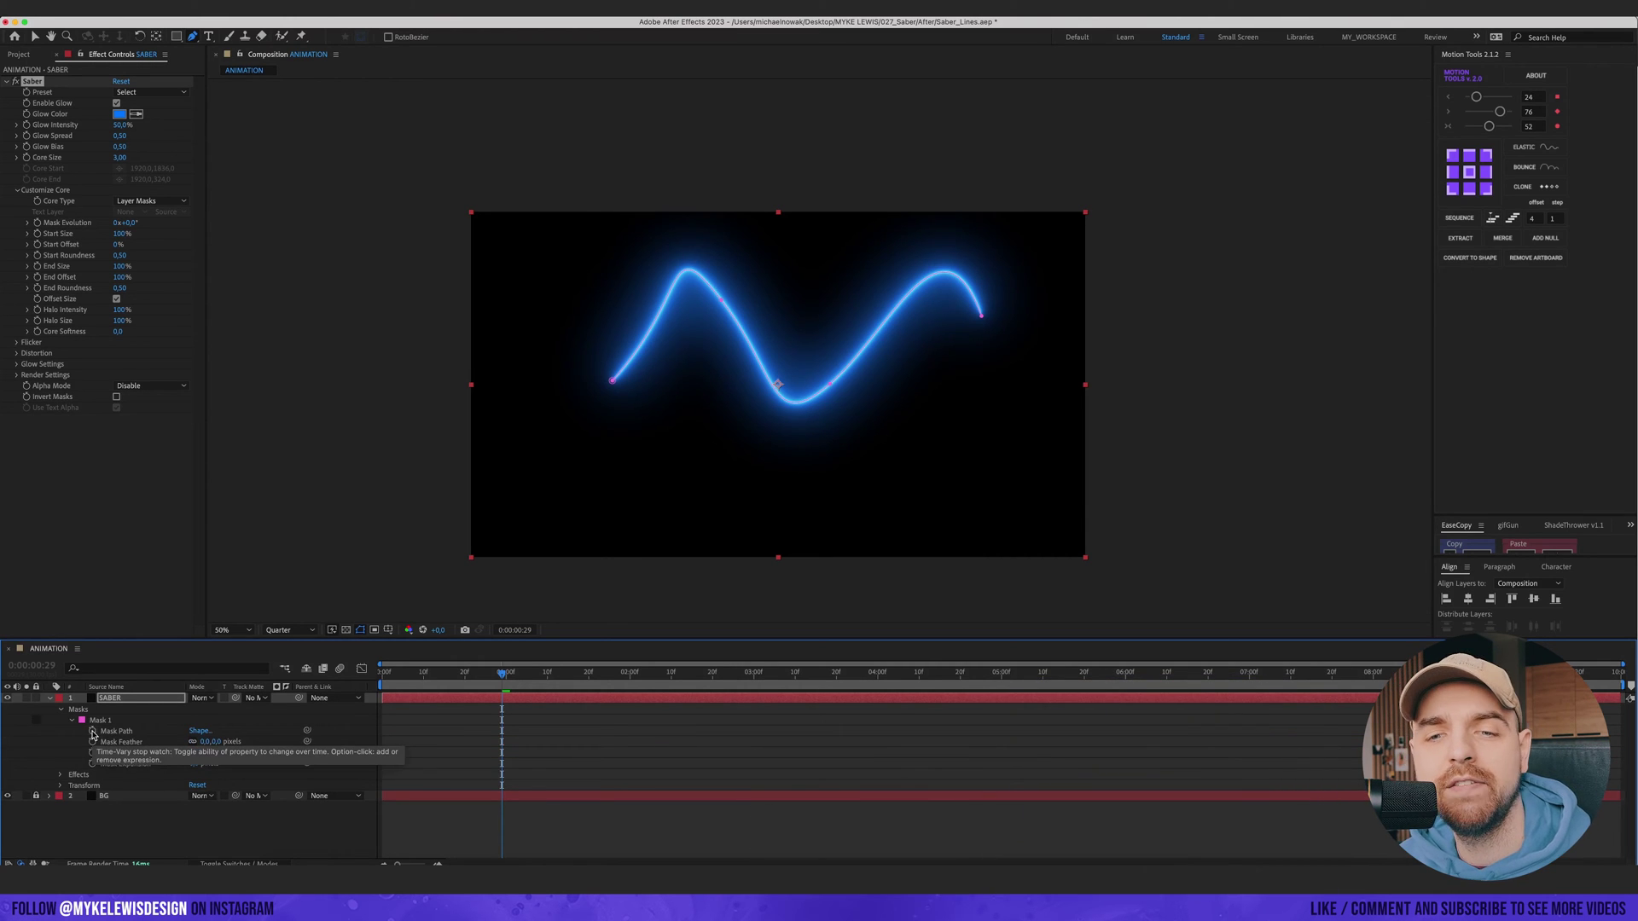
{"action": "left_click", "coordinate": [92, 731]}
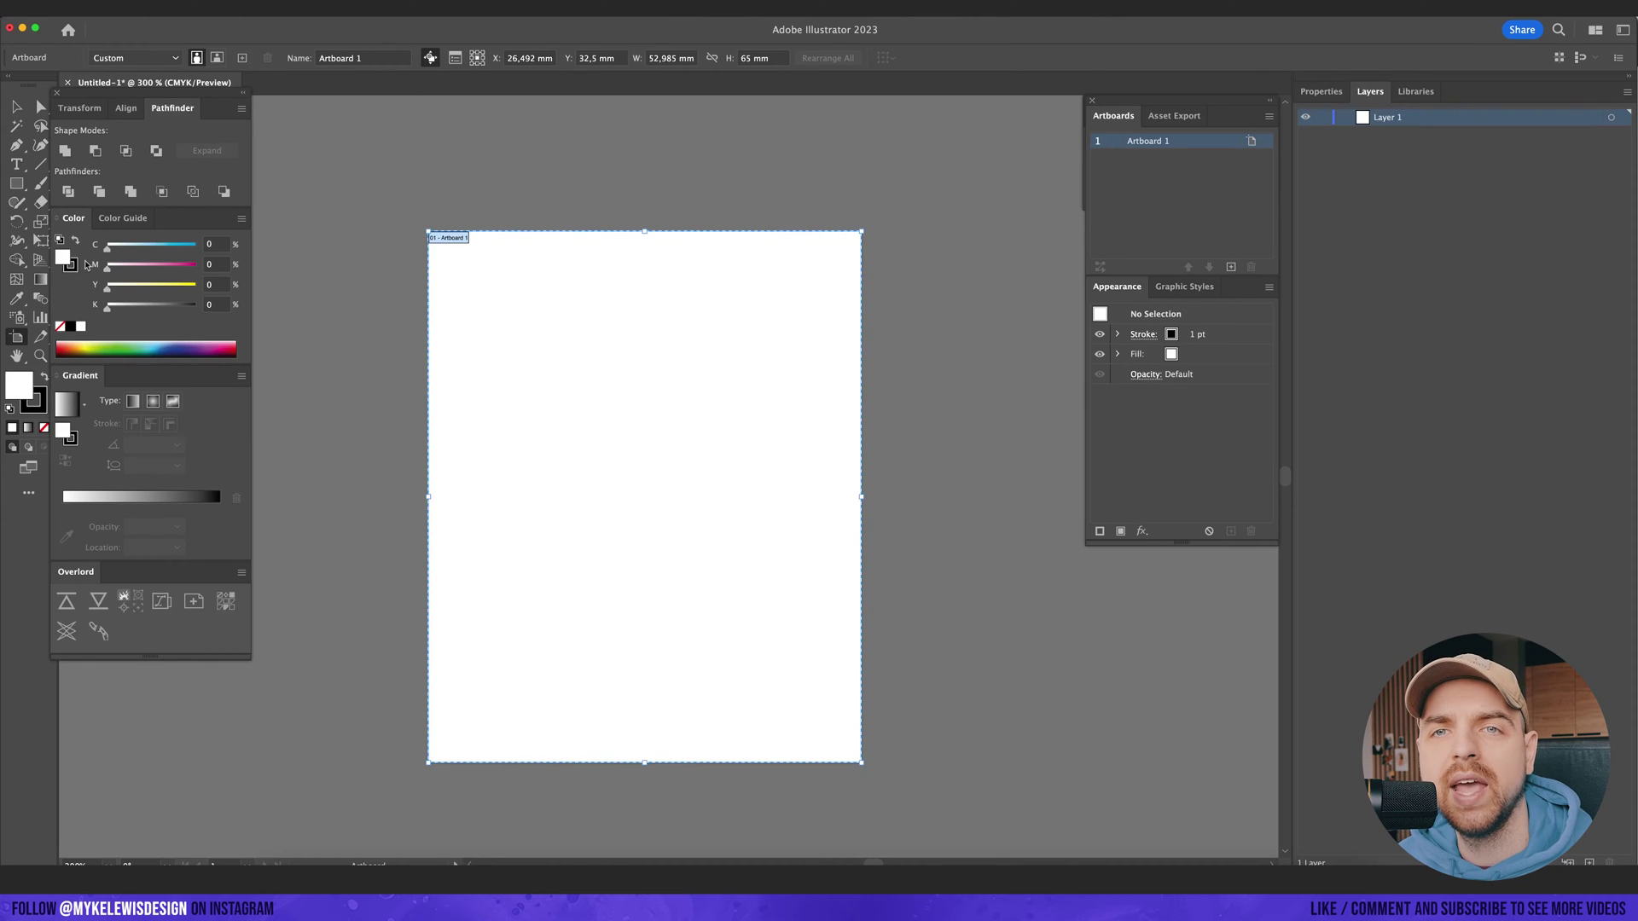
Step: In Illustrator, draw a spiral about 34.3 by 33.5 mm on the artboard, select its whole path and copy it
{"action": "left_click_drag", "start_coordinate": [40, 164], "coordinate": [128, 205]}
{"action": "left_click_drag", "start_coordinate": [584, 452], "coordinate": [721, 571]}
{"action": "left_click", "coordinate": [40, 107]}
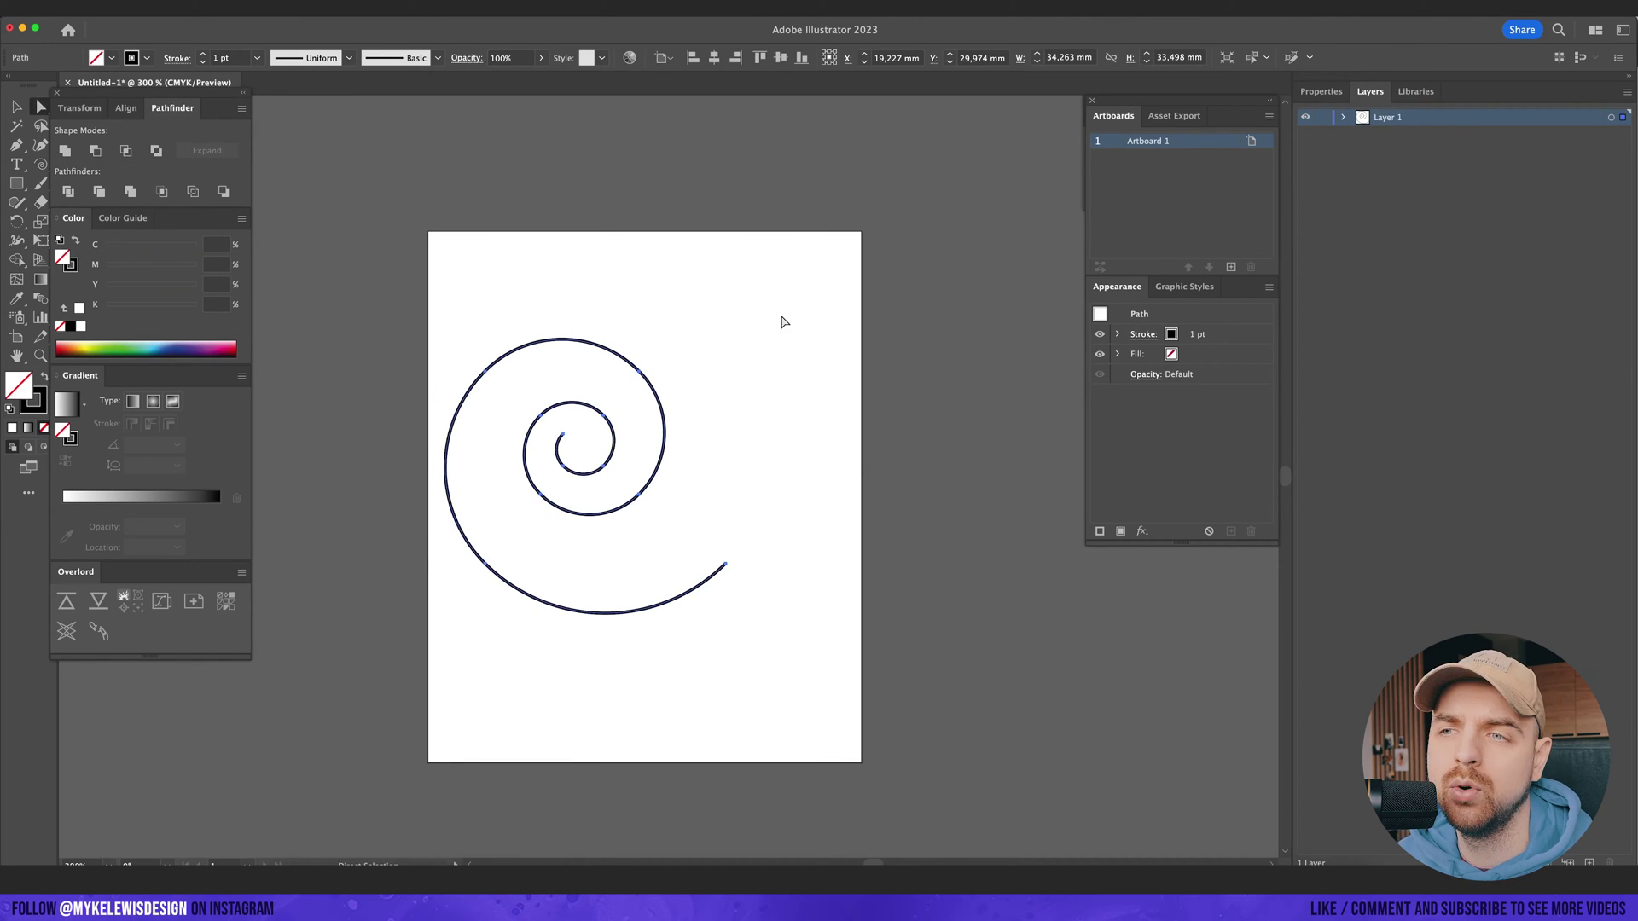
{"action": "left_click_drag", "start_coordinate": [827, 271], "coordinate": [401, 712]}
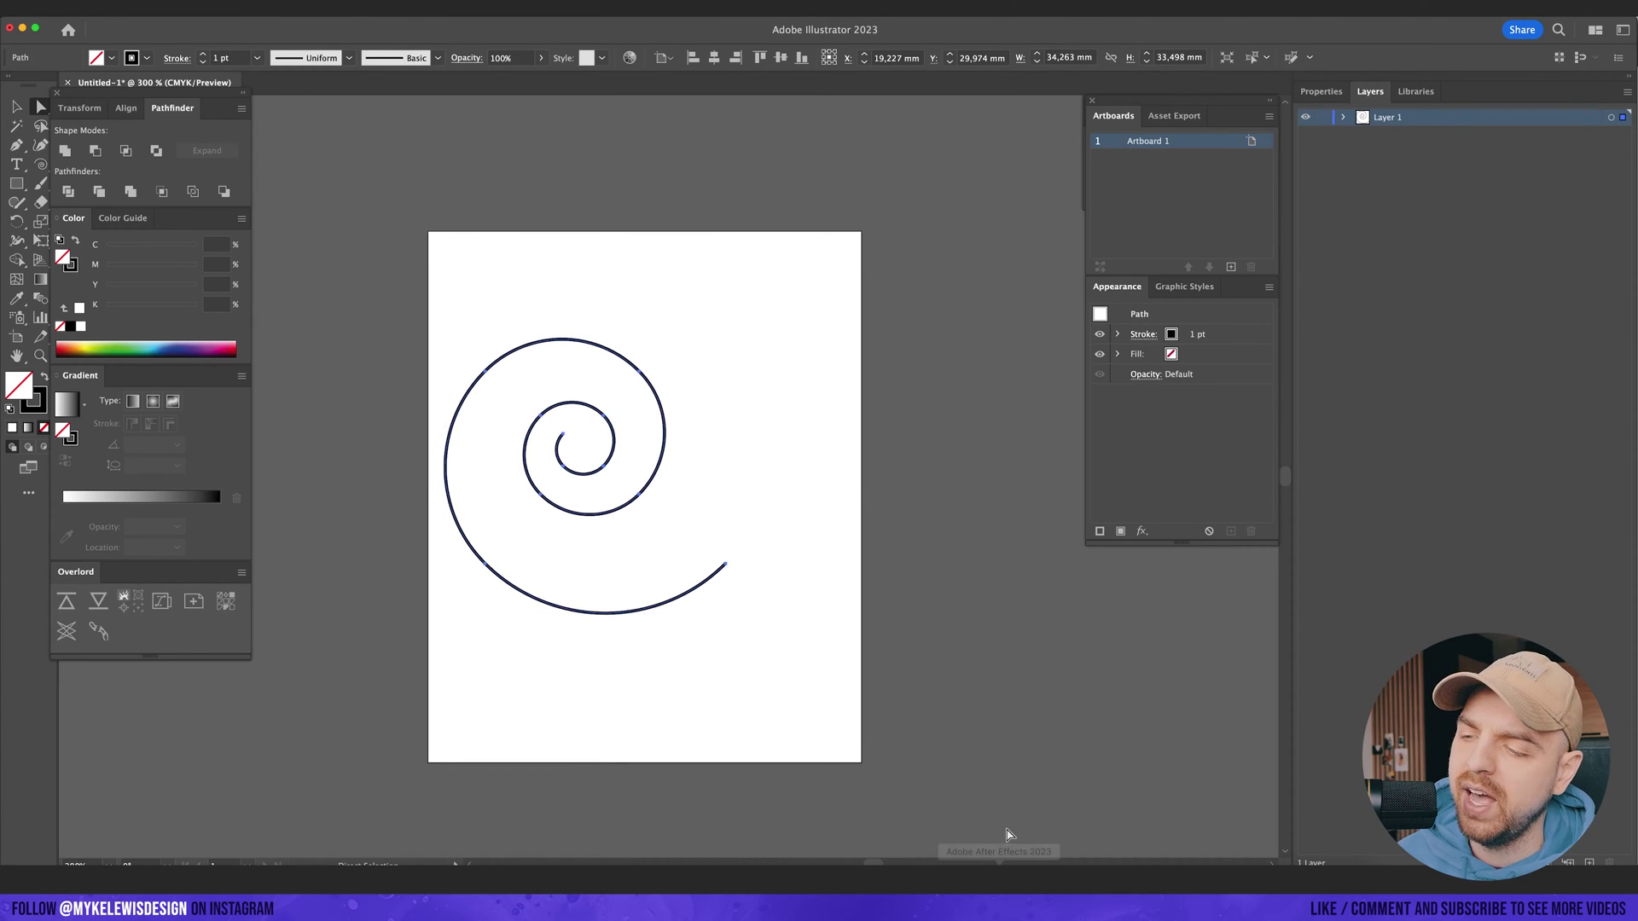
Step: Switch back to After Effects and paste the copied spiral into the Mask Path of Mask 1
{"action": "left_click", "coordinate": [999, 885]}
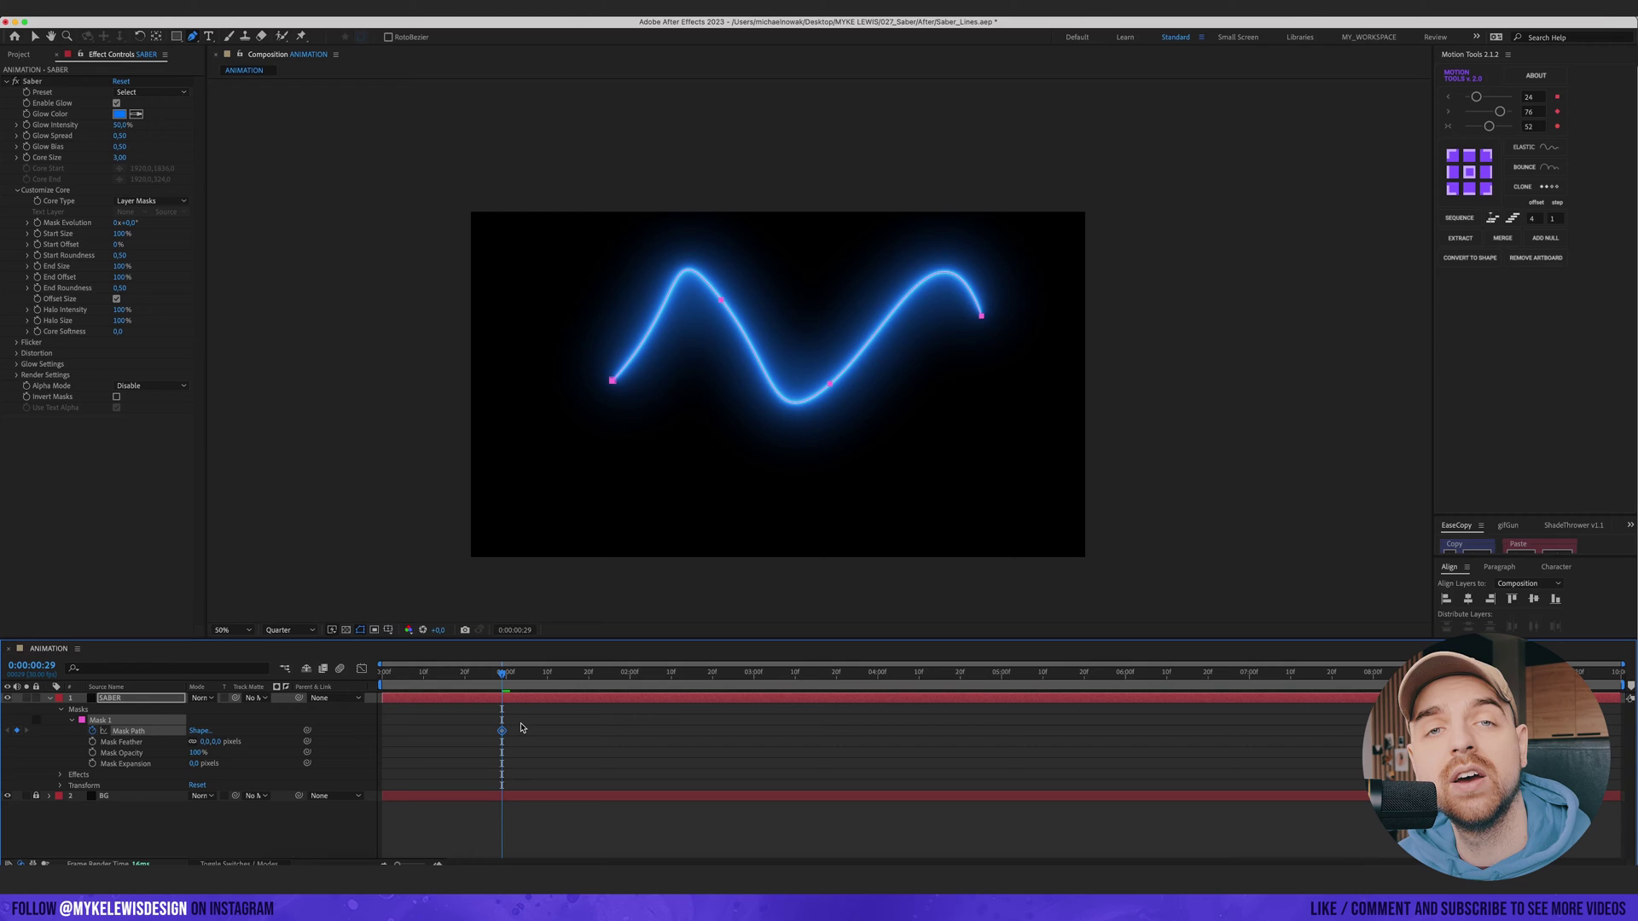
{"action": "key", "text": "super+v"}
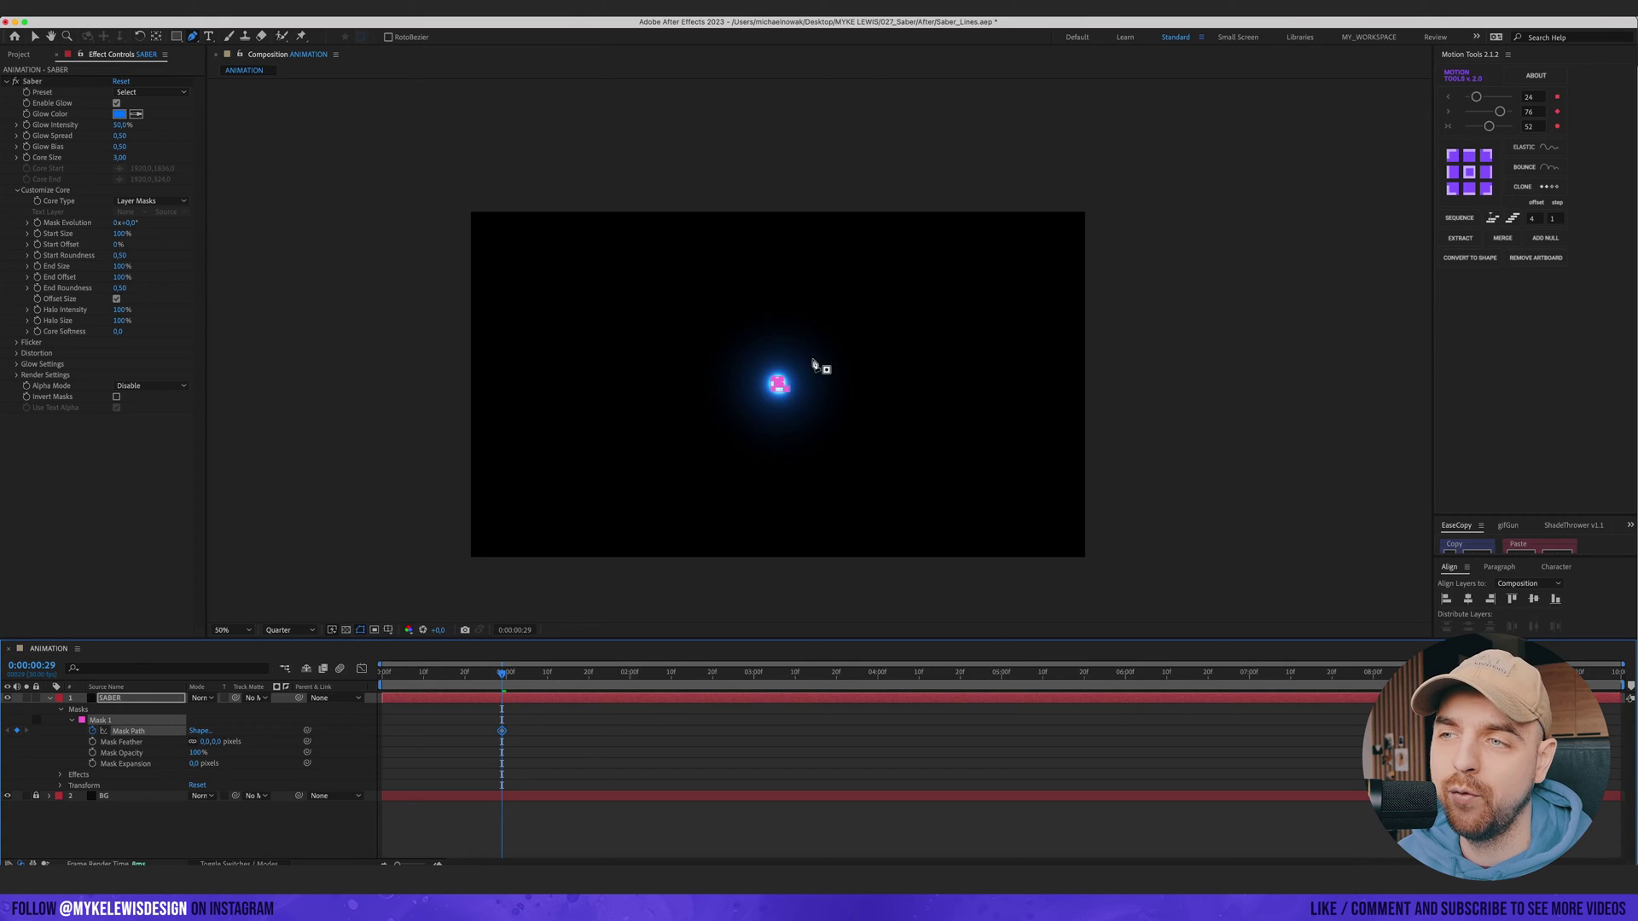
Step: Scale the pasted spiral mask up to most of the composition's height, centre it in the frame, and deselect the layer
{"action": "left_click", "coordinate": [36, 37]}
{"action": "left_click_drag", "start_coordinate": [860, 335], "coordinate": [696, 474]}
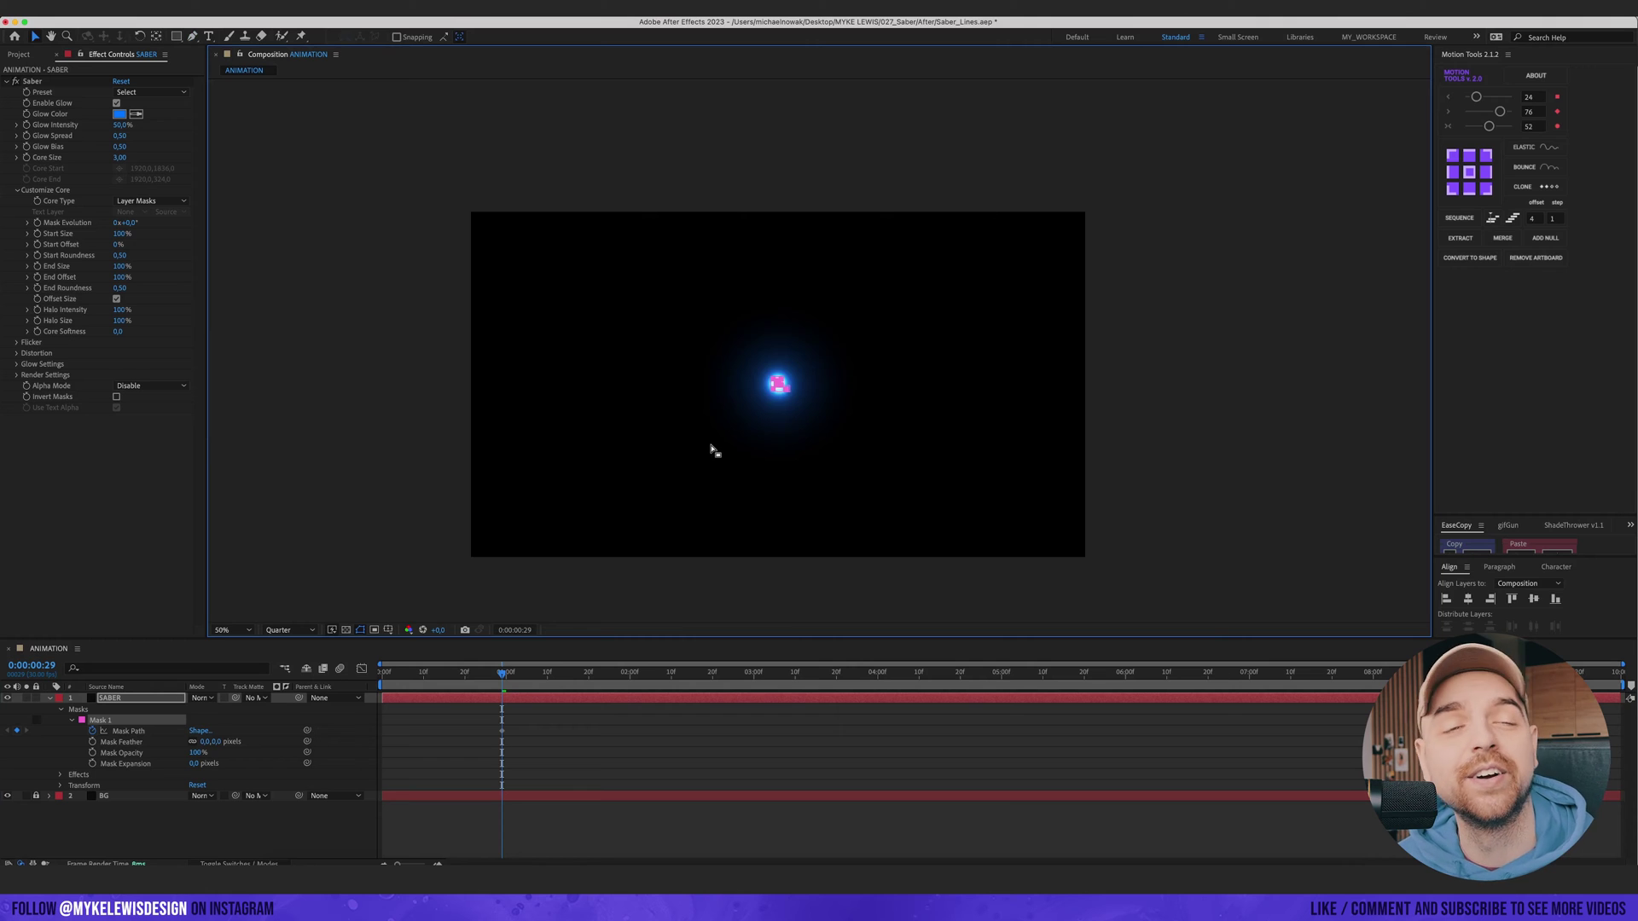
{"action": "key", "text": "super+t"}
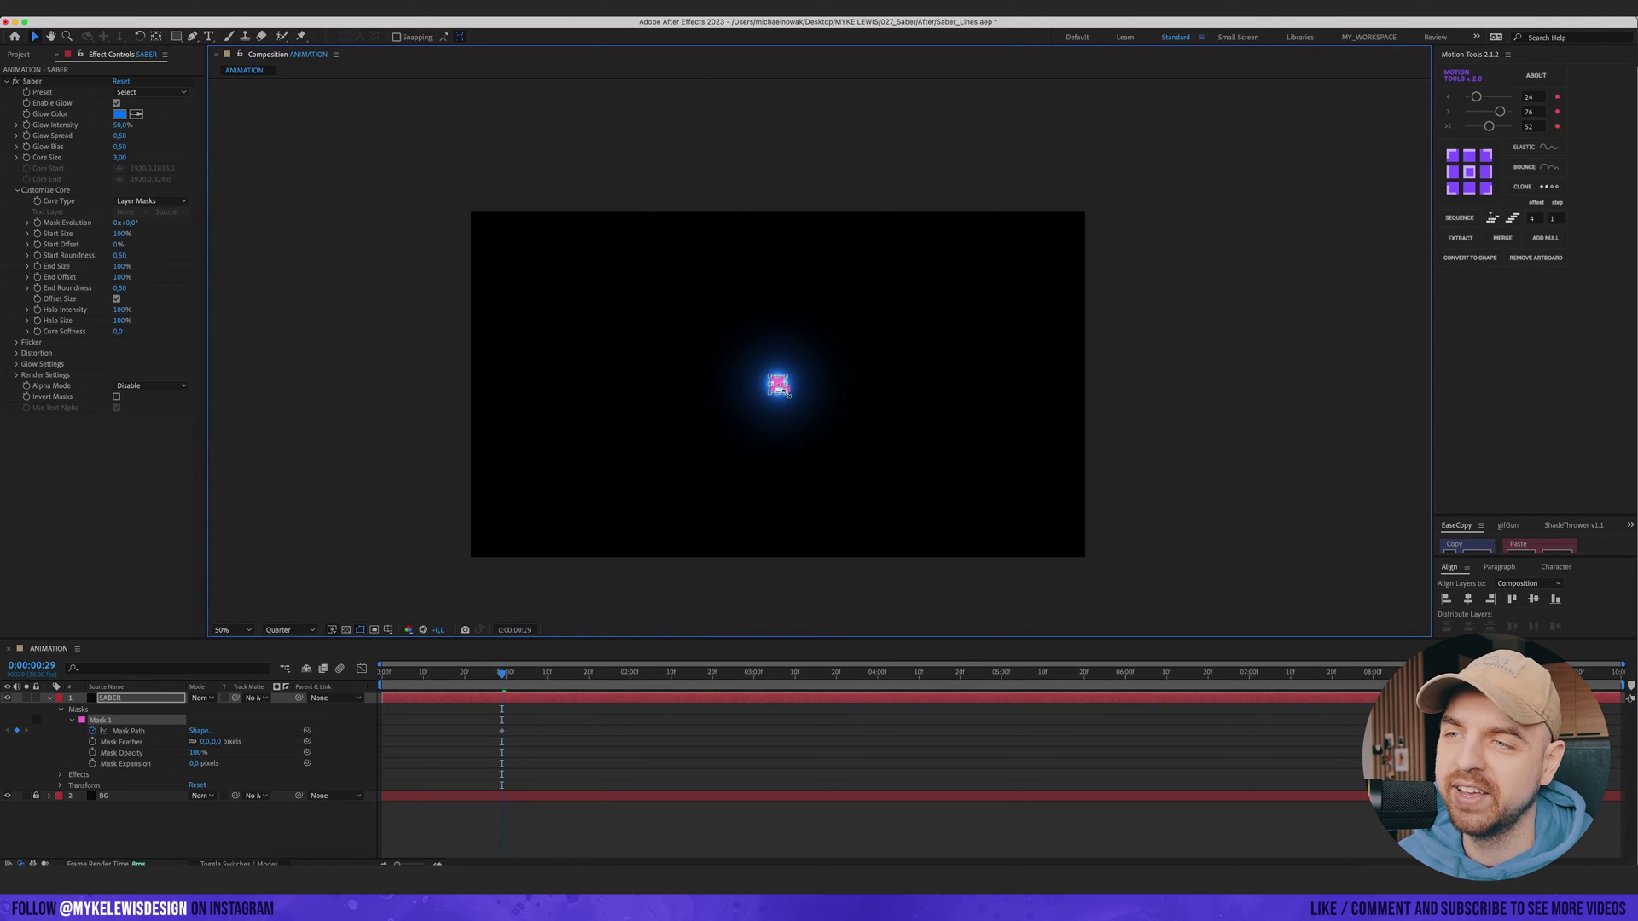
{"action": "left_click_drag", "start_coordinate": [789, 395], "coordinate": [927, 521]}
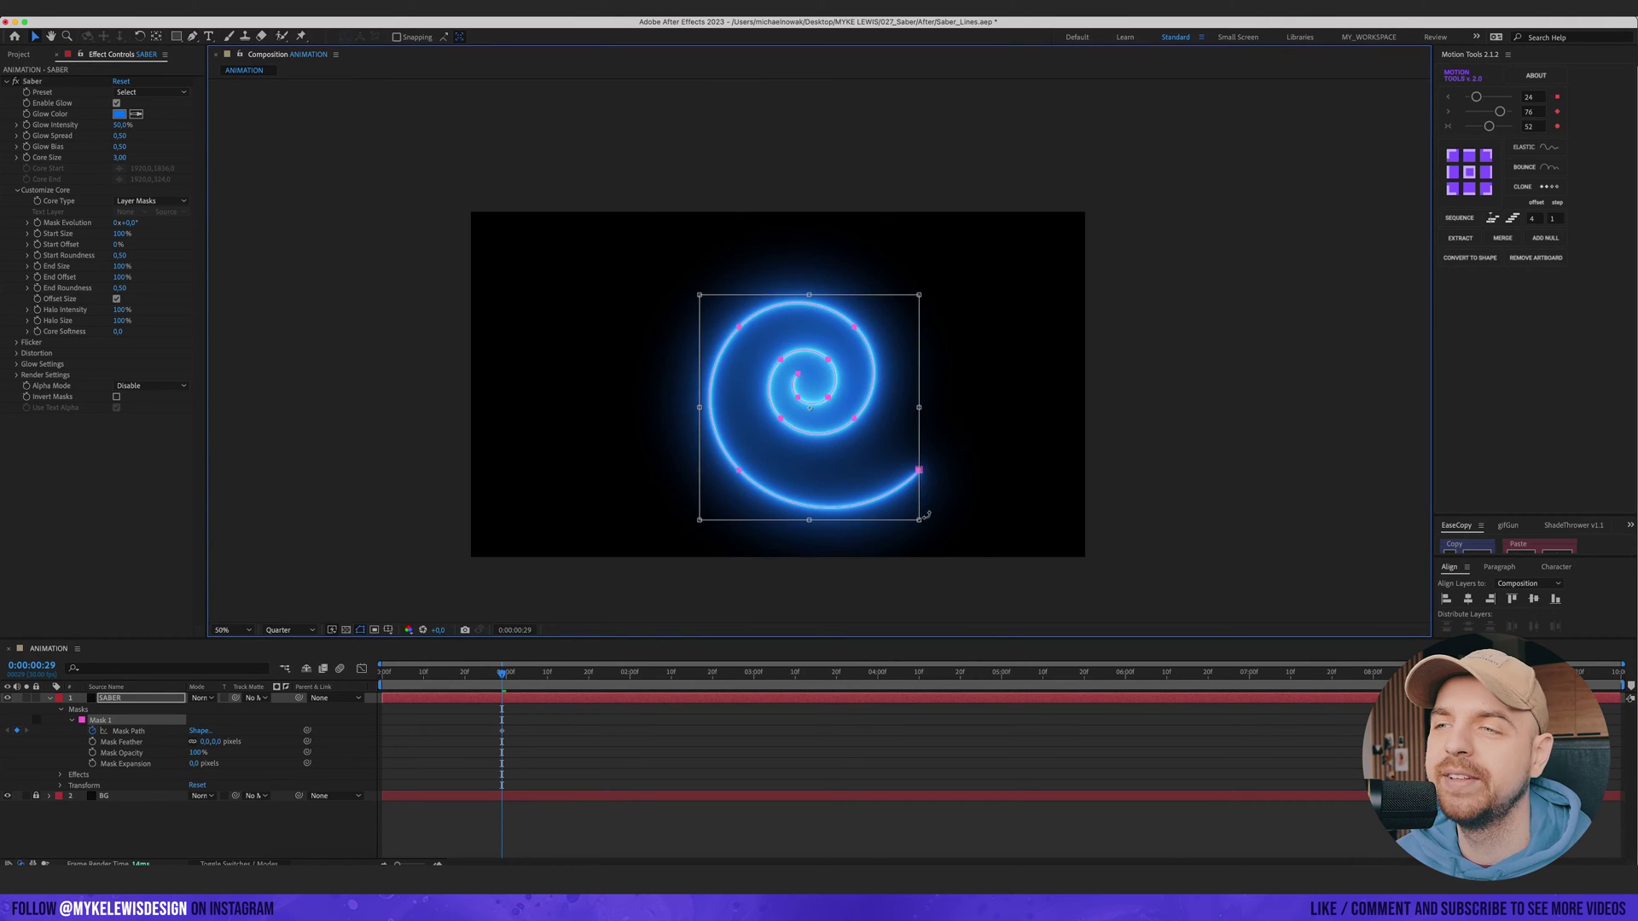
{"action": "left_click_drag", "start_coordinate": [882, 440], "coordinate": [853, 416]}
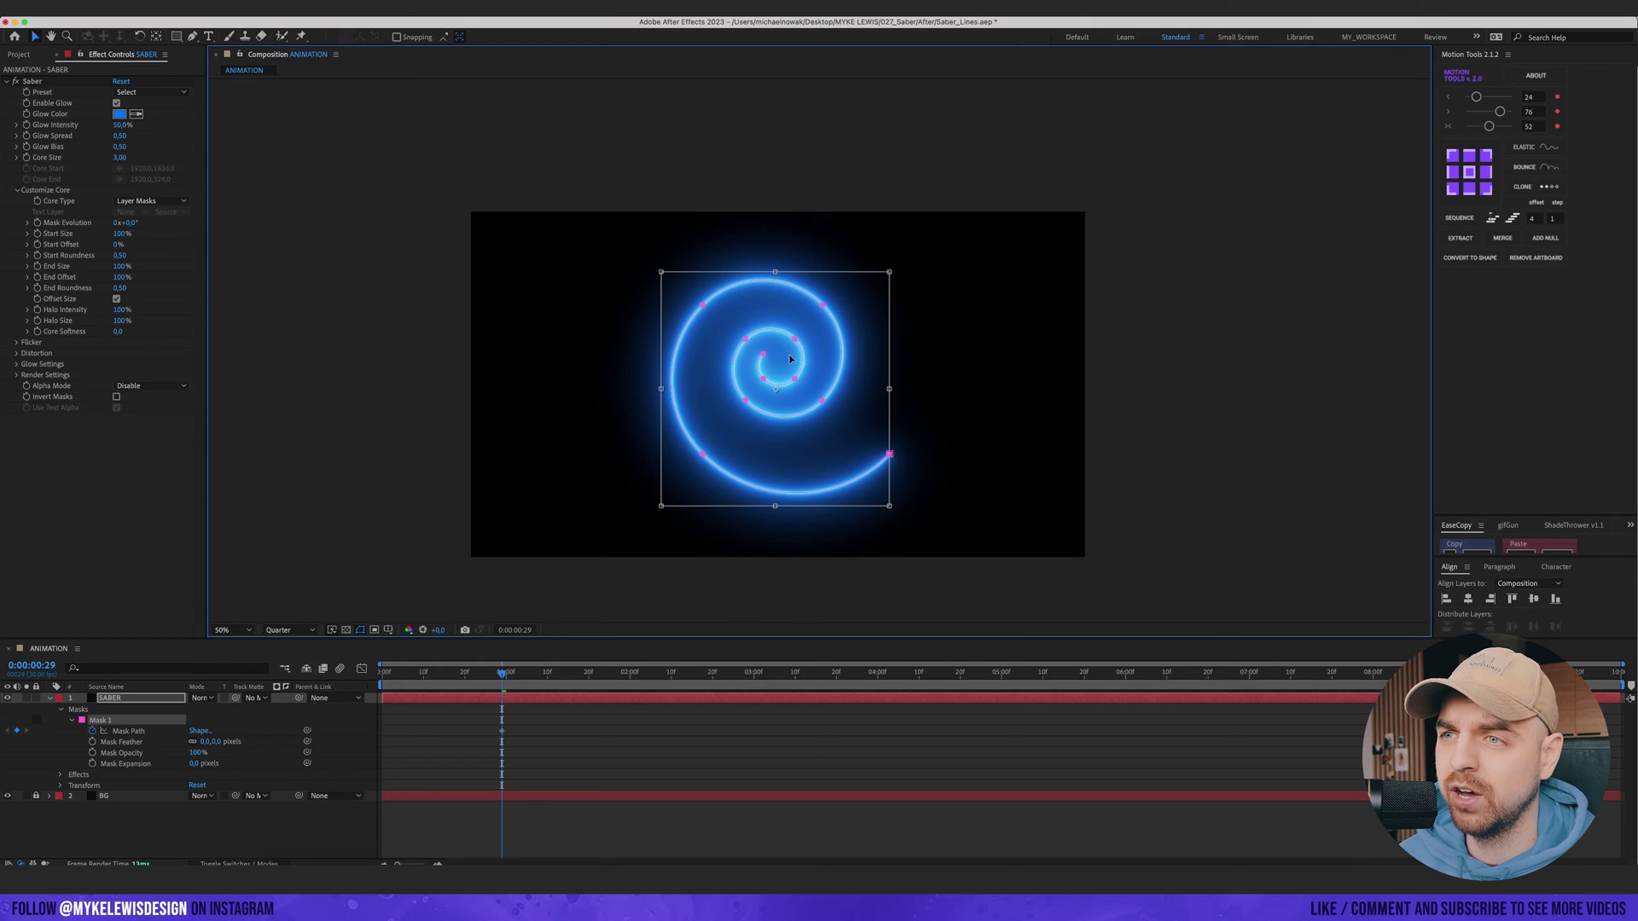
{"action": "key", "text": "Return"}
{"action": "left_click", "coordinate": [1167, 243]}
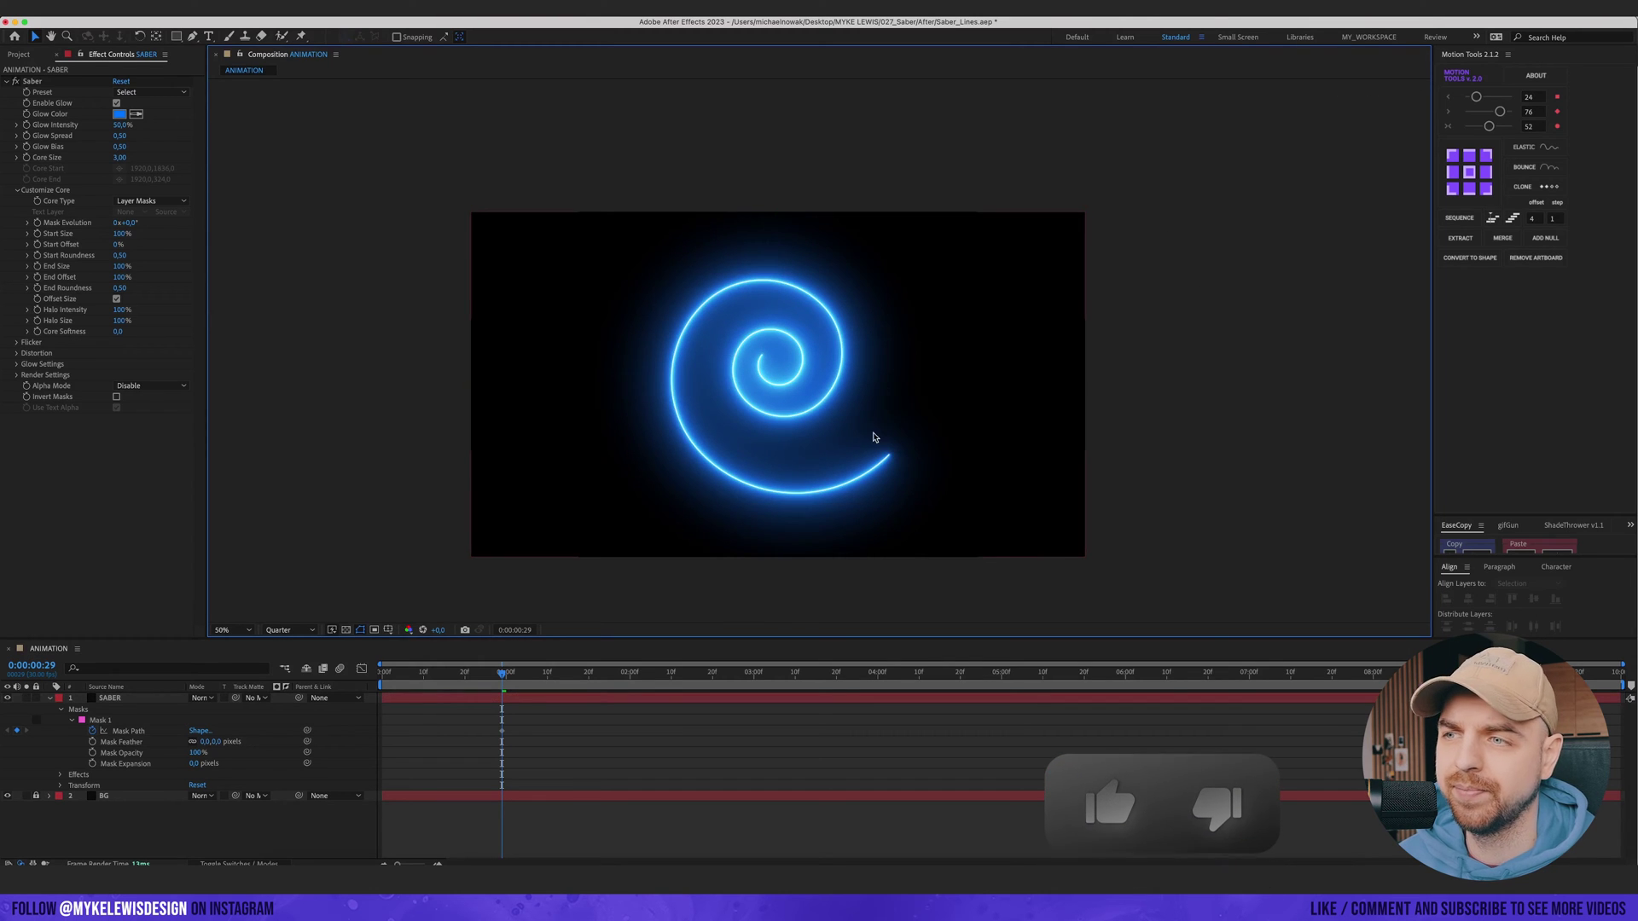
Step: Disable keyframing for the Mask Path of Mask 1, collapse the SABER layer's properties and deselect the layer
{"action": "left_click", "coordinate": [101, 732]}
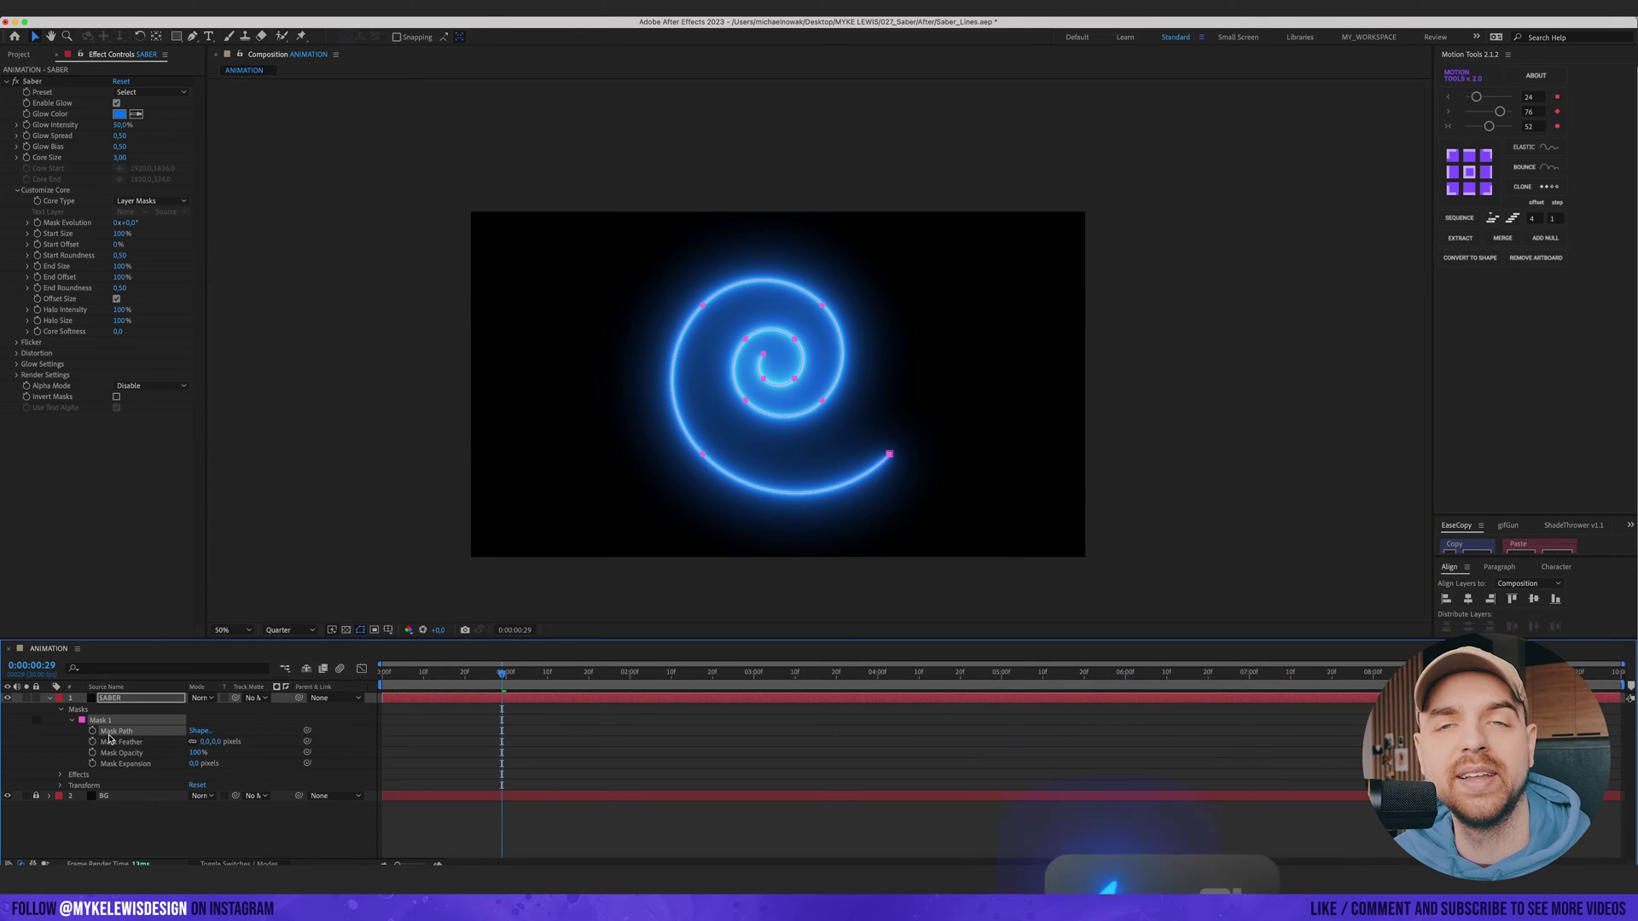
{"action": "key", "text": "u"}
{"action": "left_click", "coordinate": [1164, 301]}
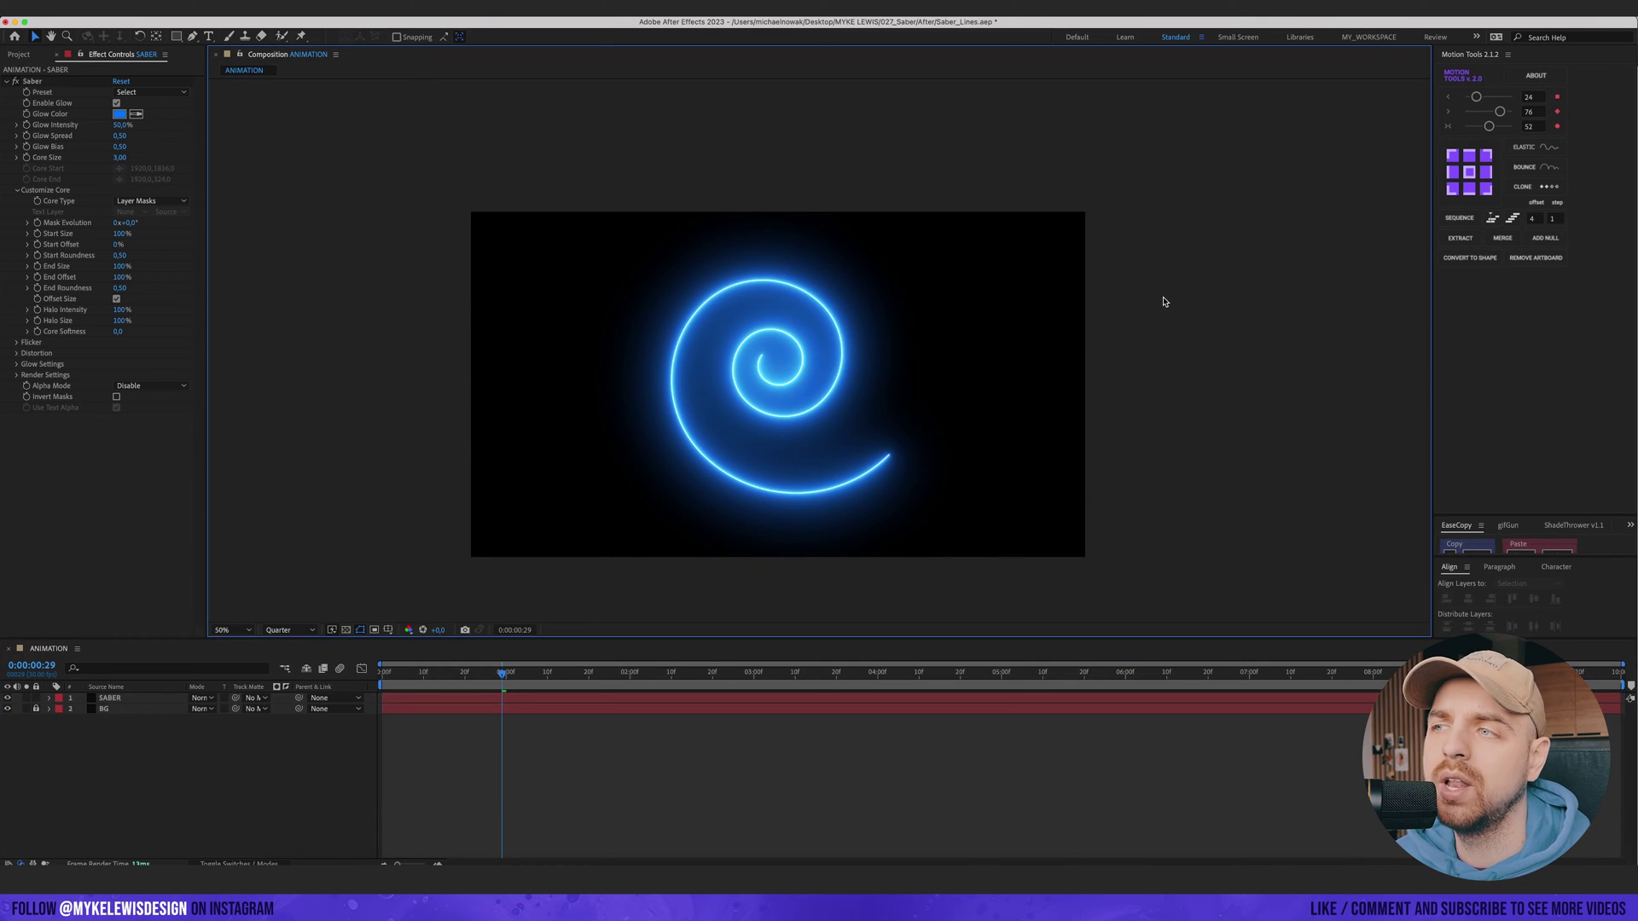
Step: Set Saber's End Offset to 0%, keyframe Start Offset and End Offset at 0:00:00:29, and reveal the SABER layer's keyframes
{"action": "left_click_drag", "start_coordinate": [122, 277], "coordinate": [75, 278]}
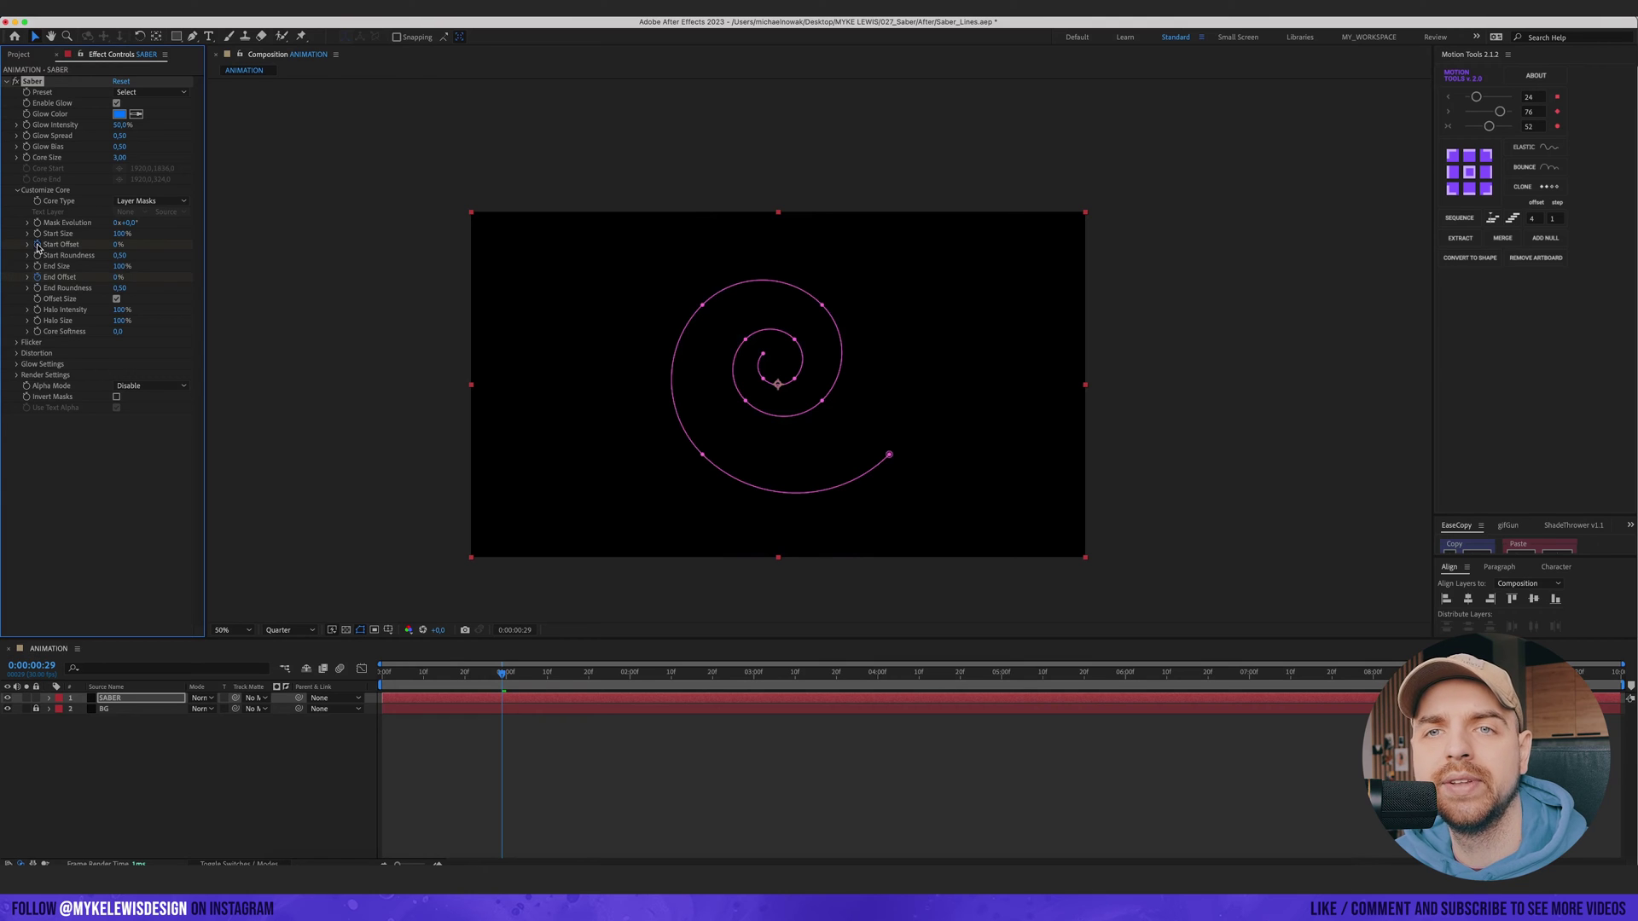
{"action": "left_click", "coordinate": [159, 699]}
{"action": "key", "text": "u"}
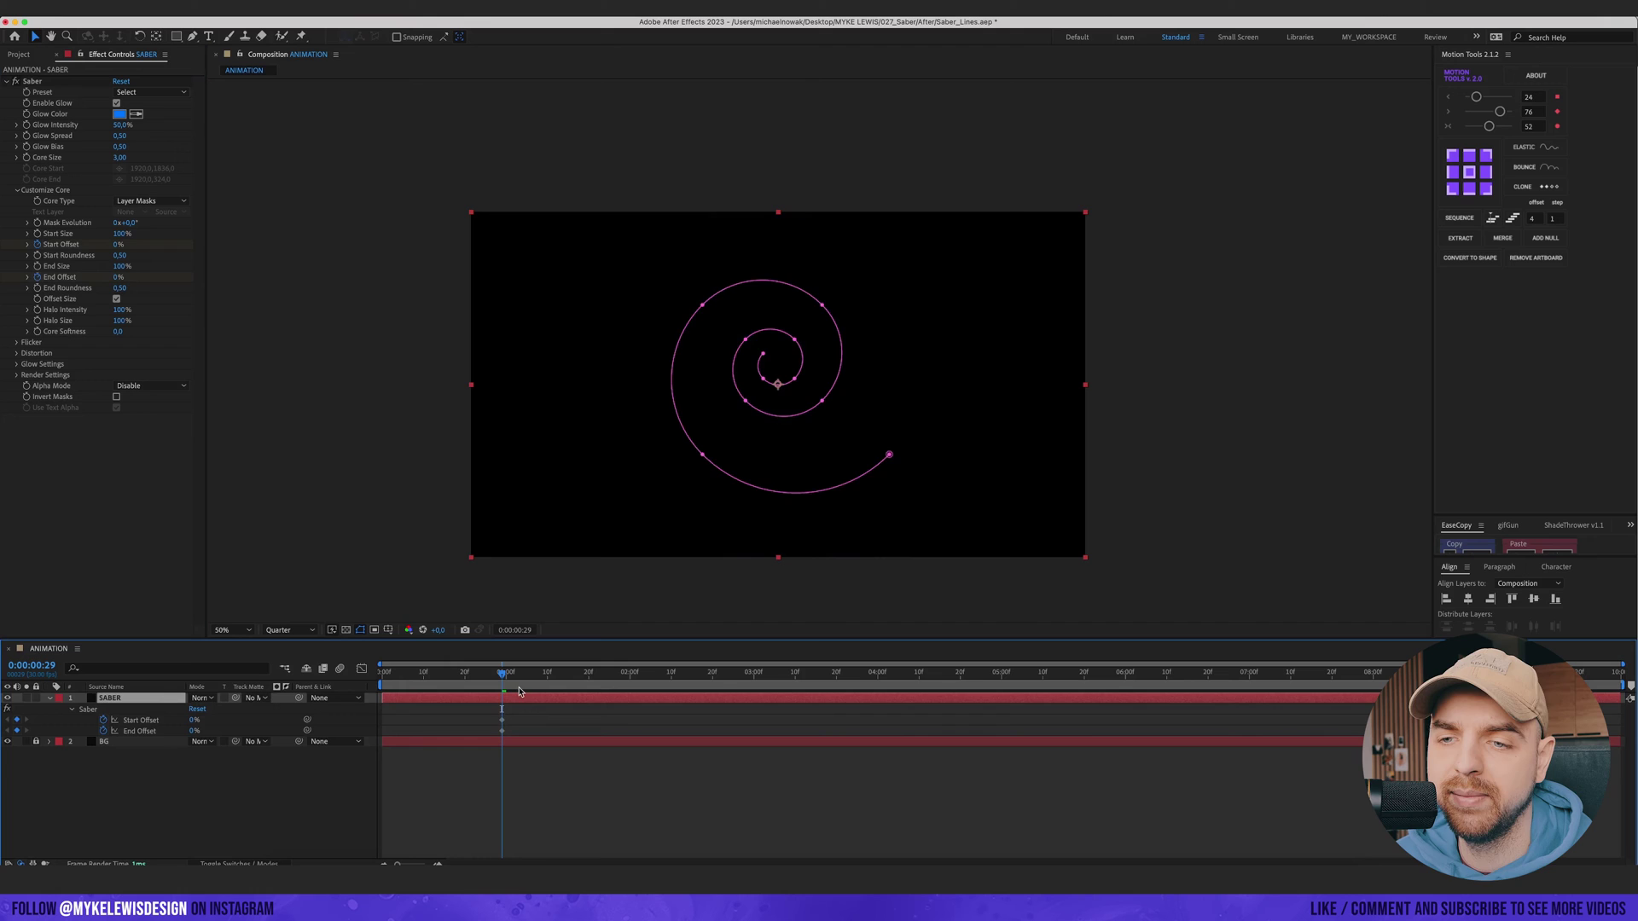
Step: At 0:00:00:08, set both Start Offset and End Offset to 100%
{"action": "left_click_drag", "start_coordinate": [522, 713], "coordinate": [487, 736]}
{"action": "left_click_drag", "start_coordinate": [505, 673], "coordinate": [415, 681]}
{"action": "left_click_drag", "start_coordinate": [193, 720], "coordinate": [708, 696]}
{"action": "left_click", "coordinate": [240, 726]}
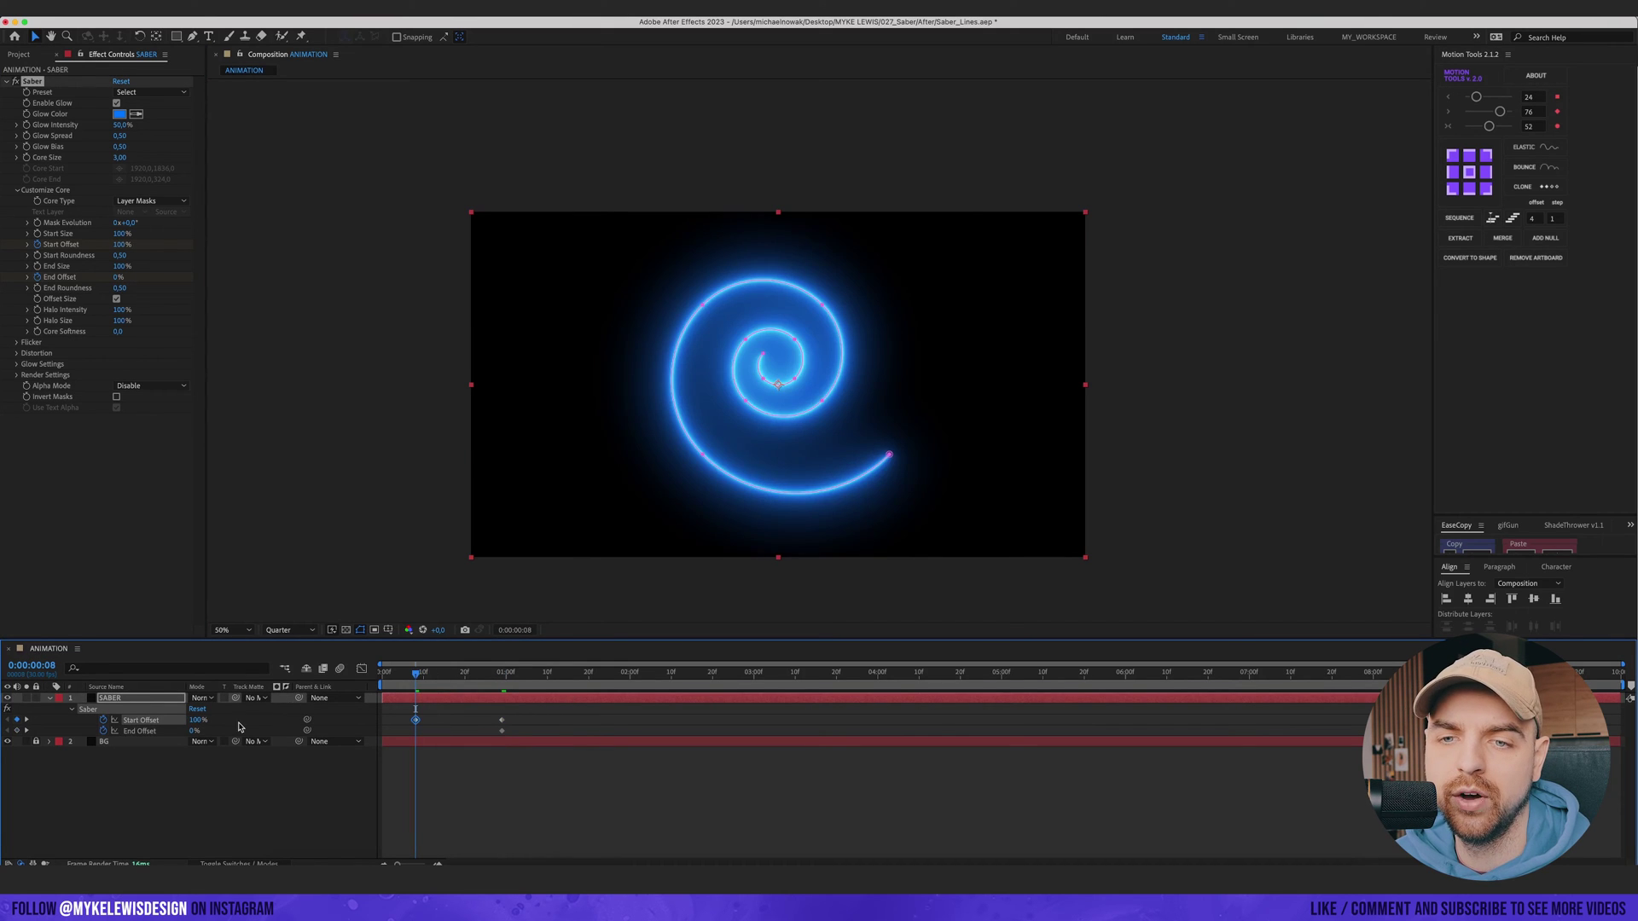
{"action": "left_click_drag", "start_coordinate": [193, 731], "coordinate": [529, 718]}
Step: Apply Easy Ease to all four offset keyframes, shift the End Offset pair about two frames after the Start Offset pair, and preview the animation
{"action": "left_click_drag", "start_coordinate": [539, 714], "coordinate": [399, 736]}
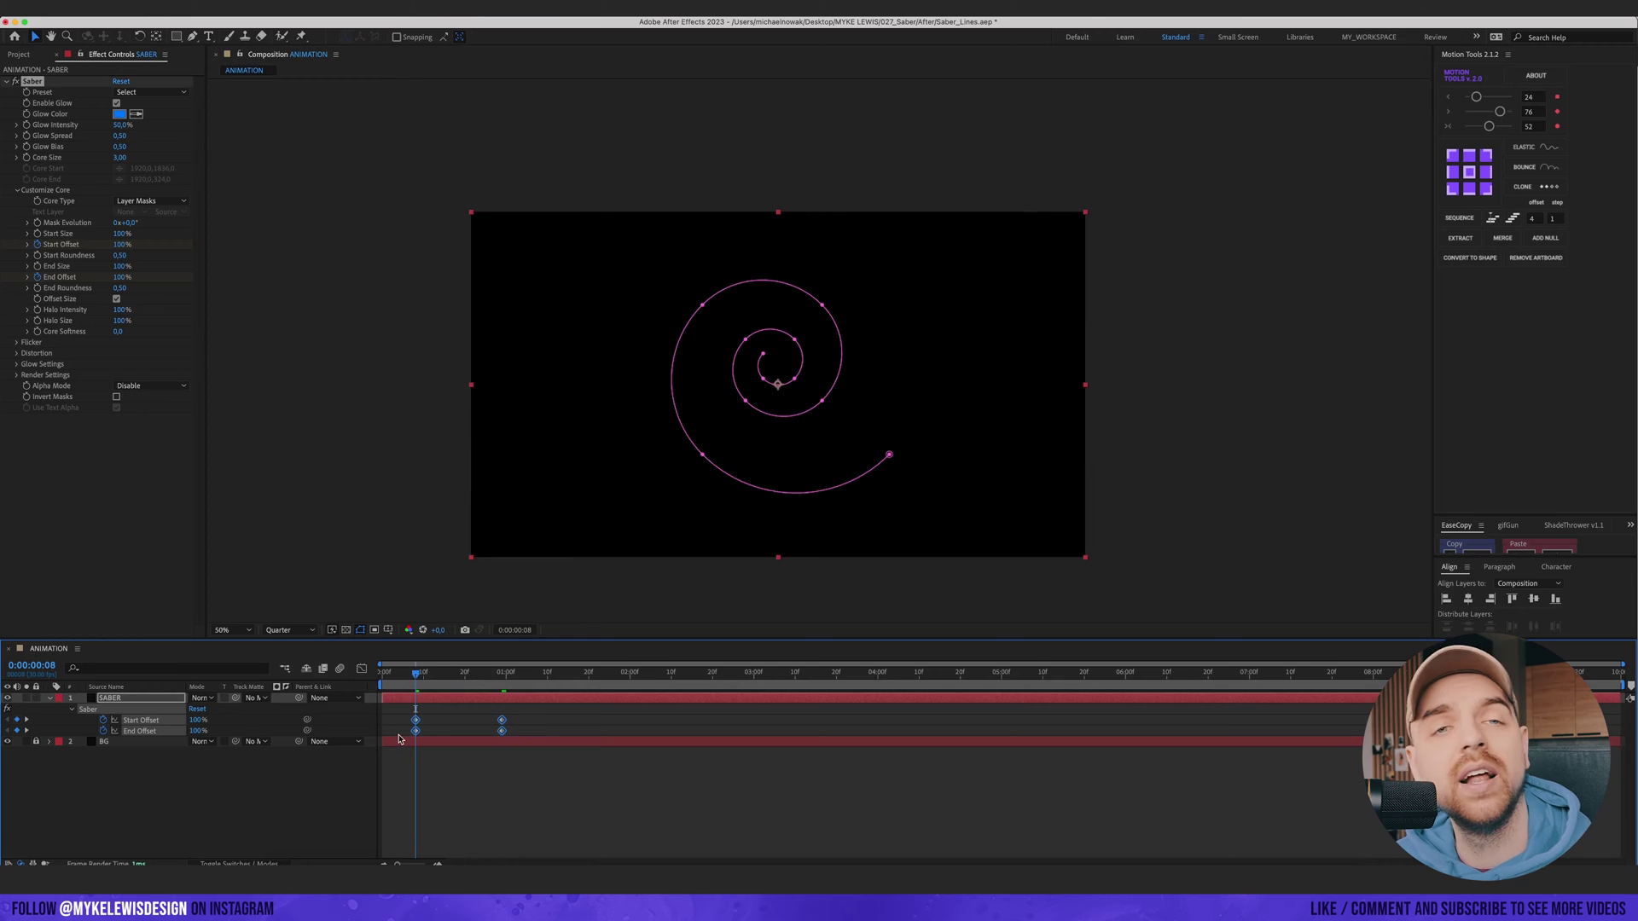
{"action": "key", "text": "F9"}
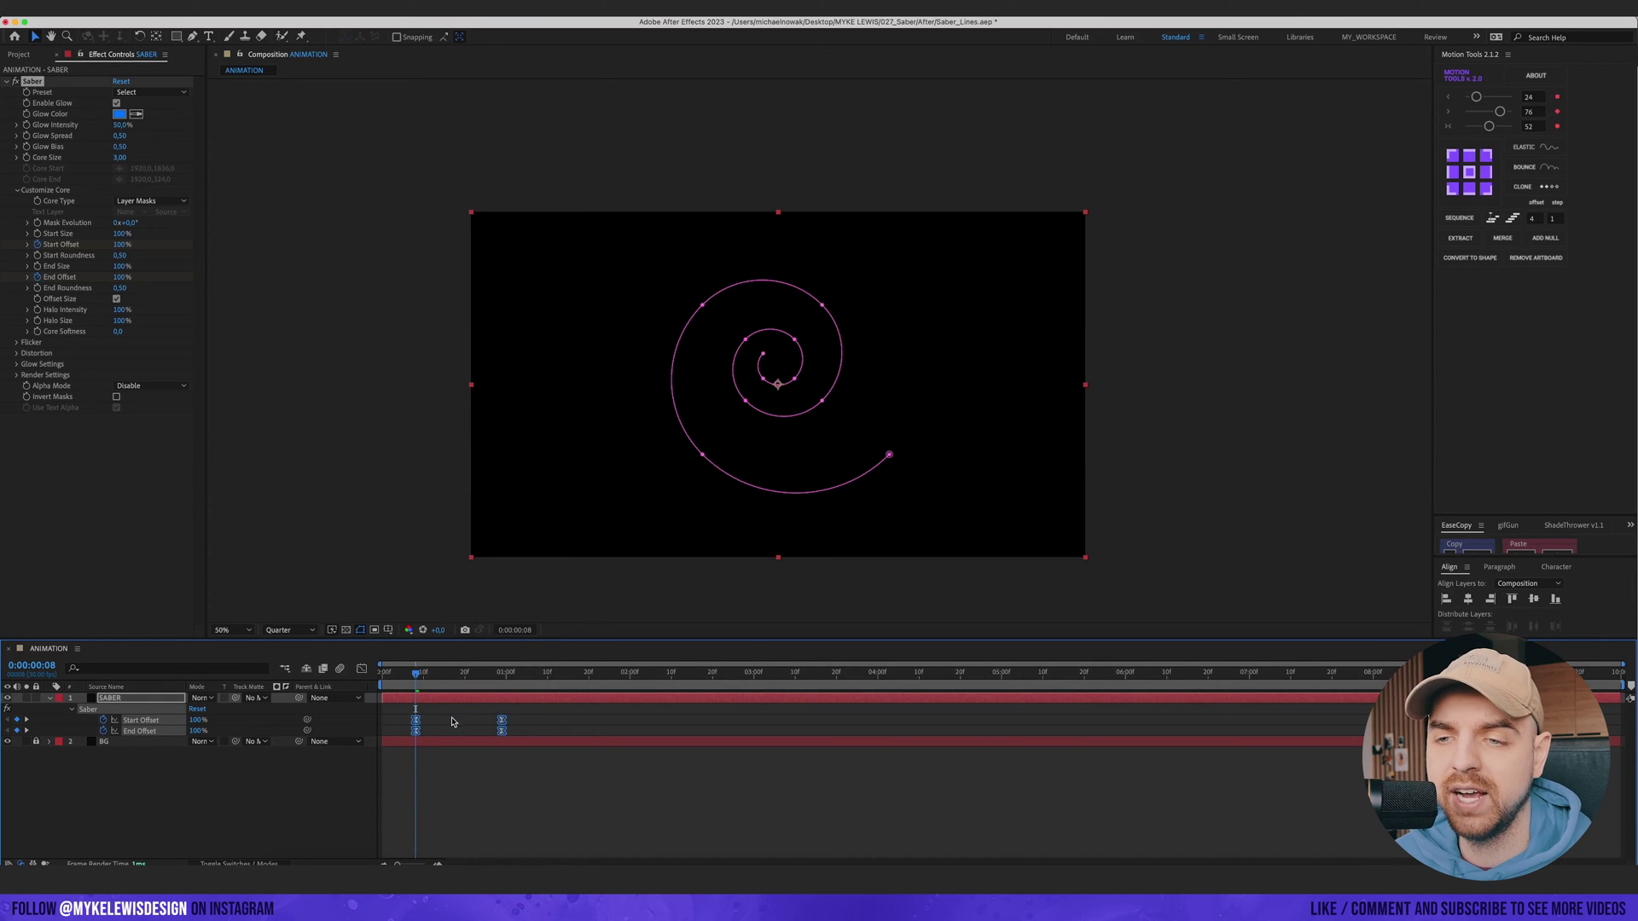
{"action": "left_click_drag", "start_coordinate": [534, 725], "coordinate": [424, 732]}
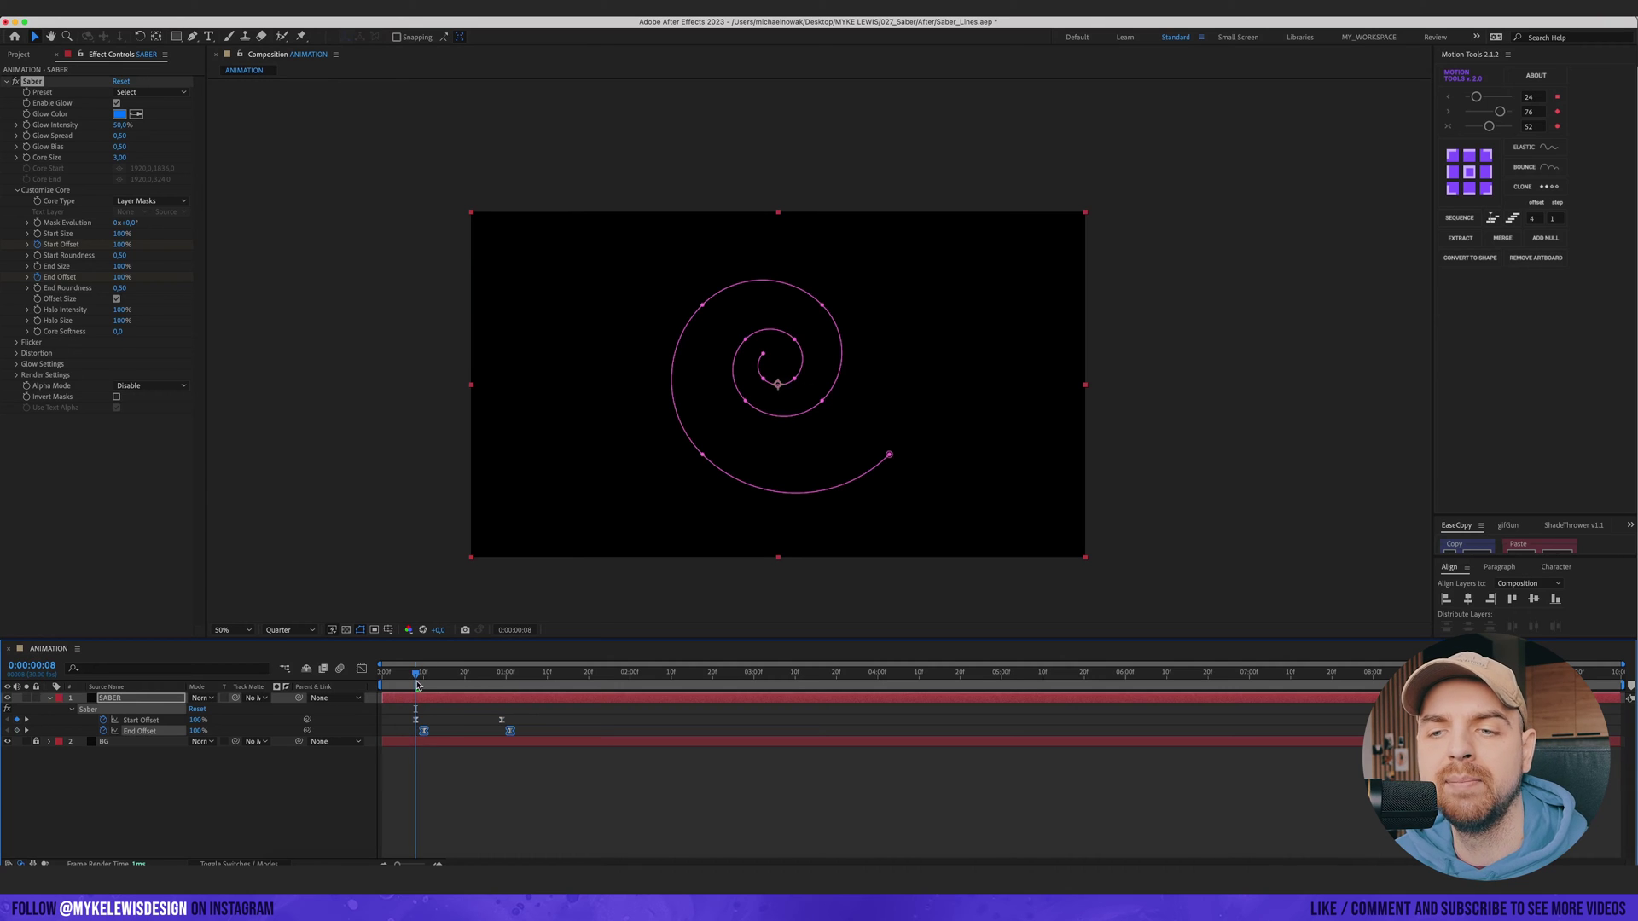
{"action": "key", "text": "space"}
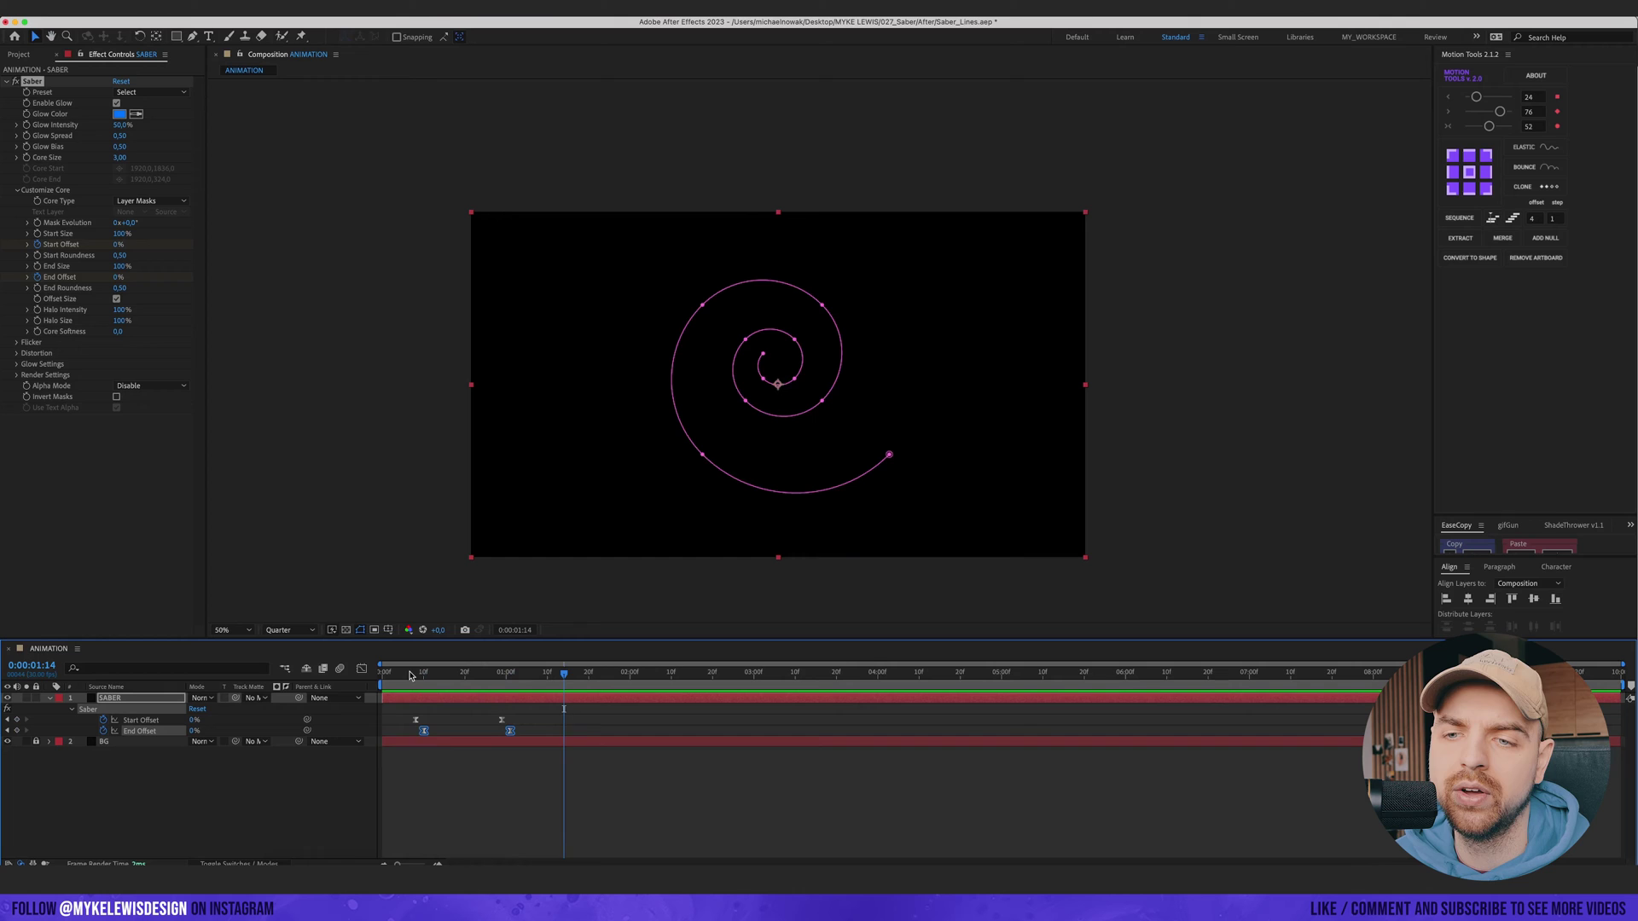
{"action": "key", "text": "space"}
Step: Stretch the offset keyframes from the composition's start to about 0:00:02:00, end the work area there, and preview
{"action": "left_click_drag", "start_coordinate": [443, 717], "coordinate": [381, 726]}
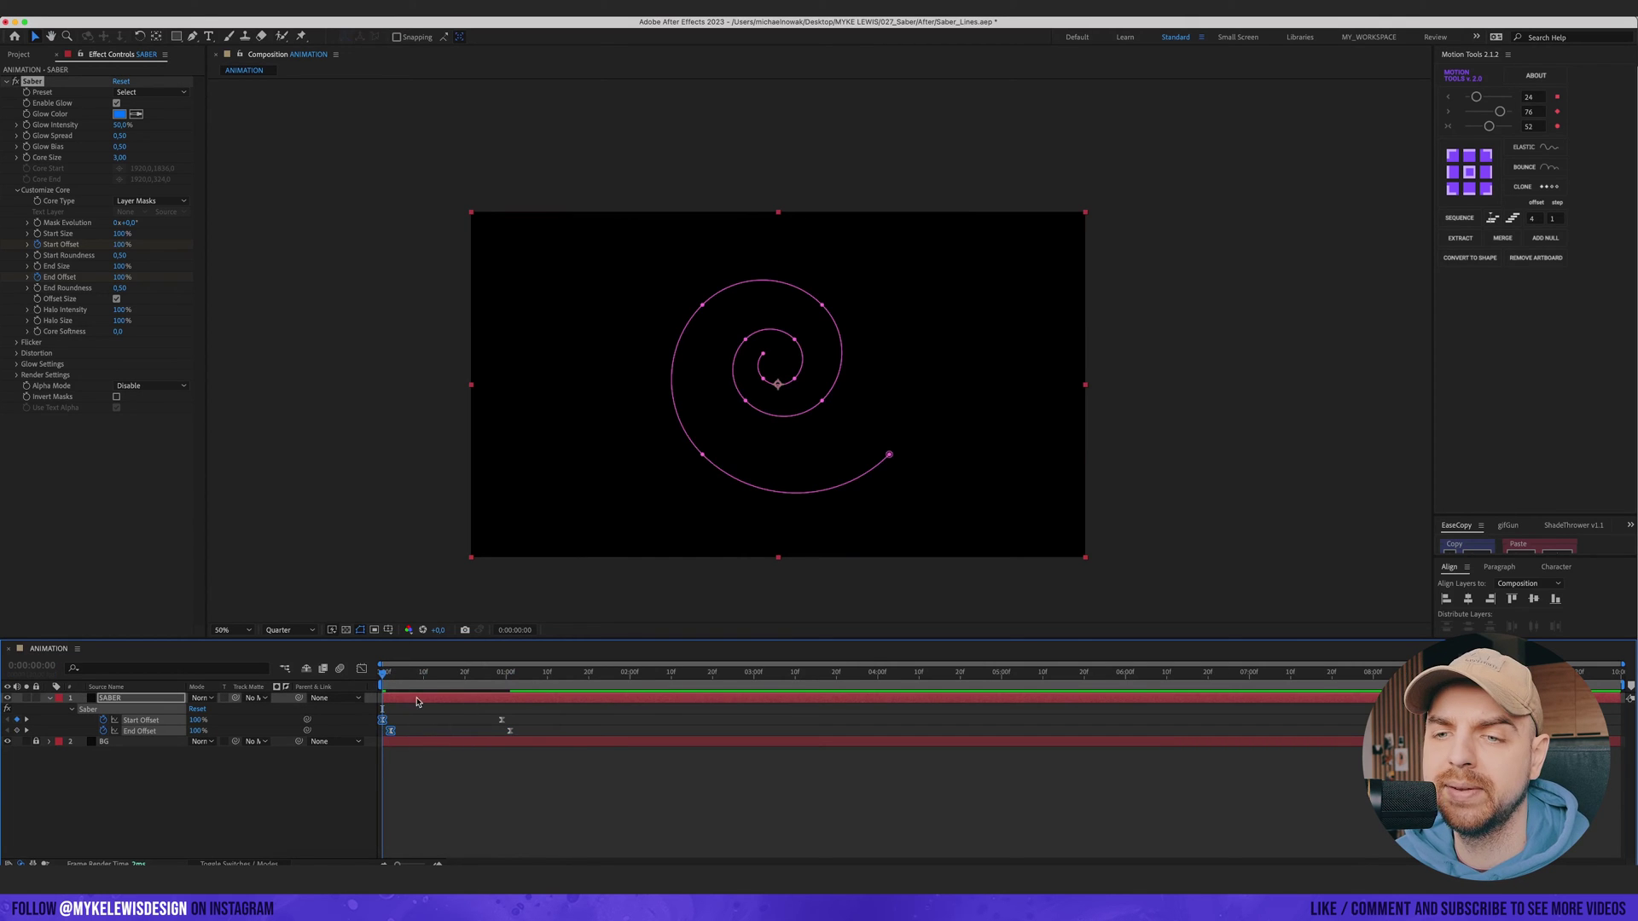
{"action": "left_click", "coordinate": [630, 673]}
{"action": "left_click_drag", "start_coordinate": [535, 715], "coordinate": [615, 722]}
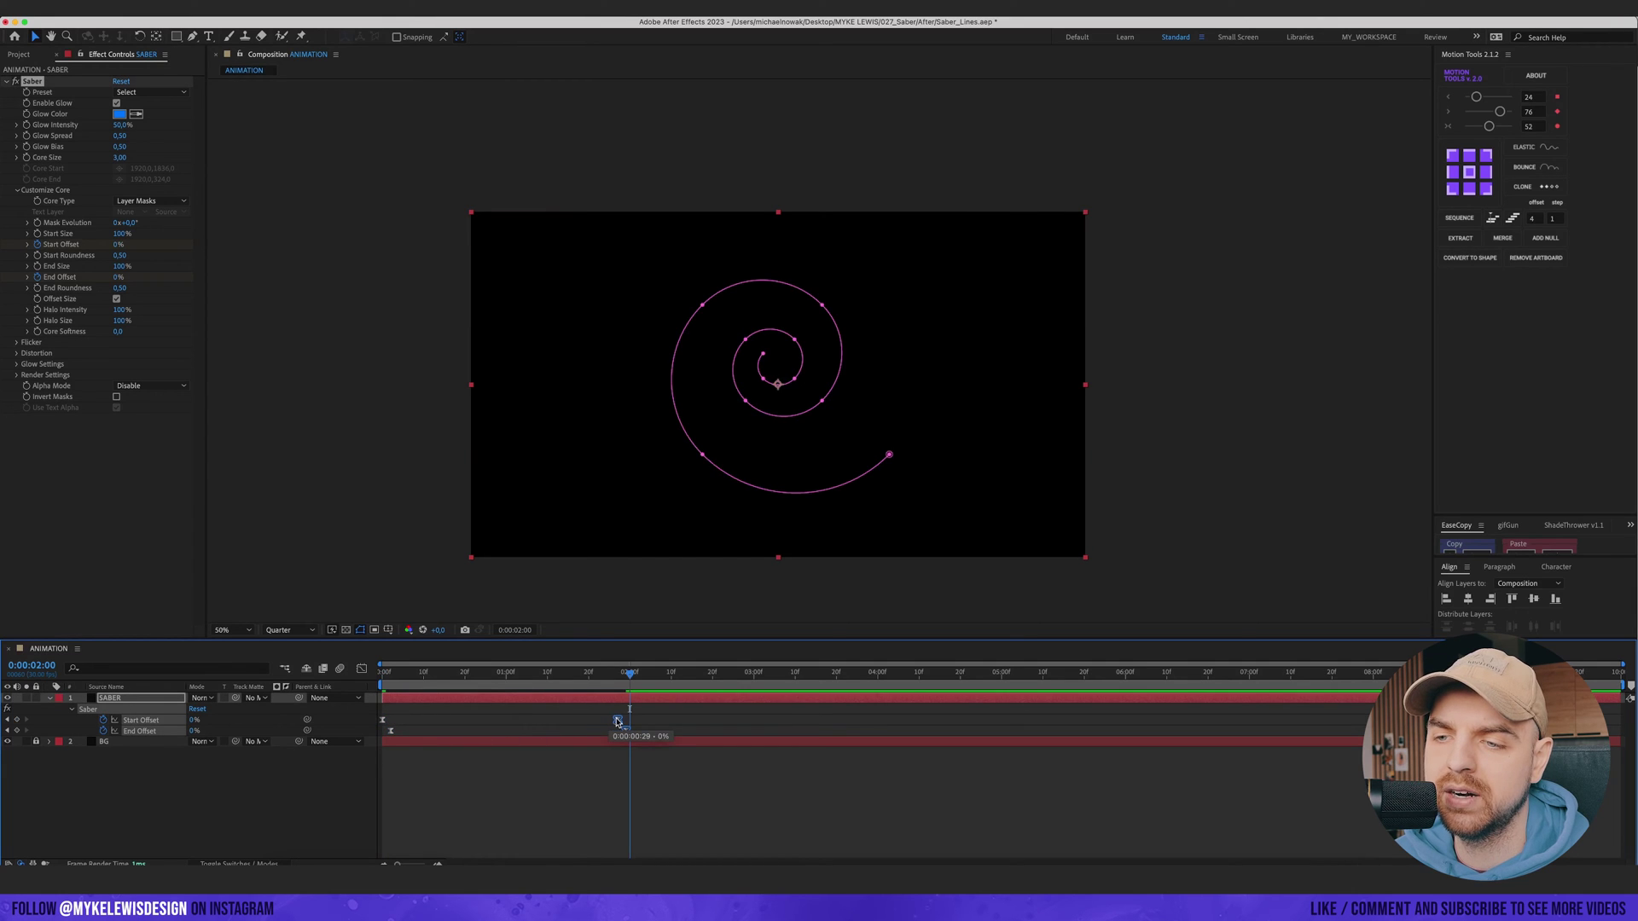
{"action": "left_click_drag", "start_coordinate": [616, 721], "coordinate": [620, 722]}
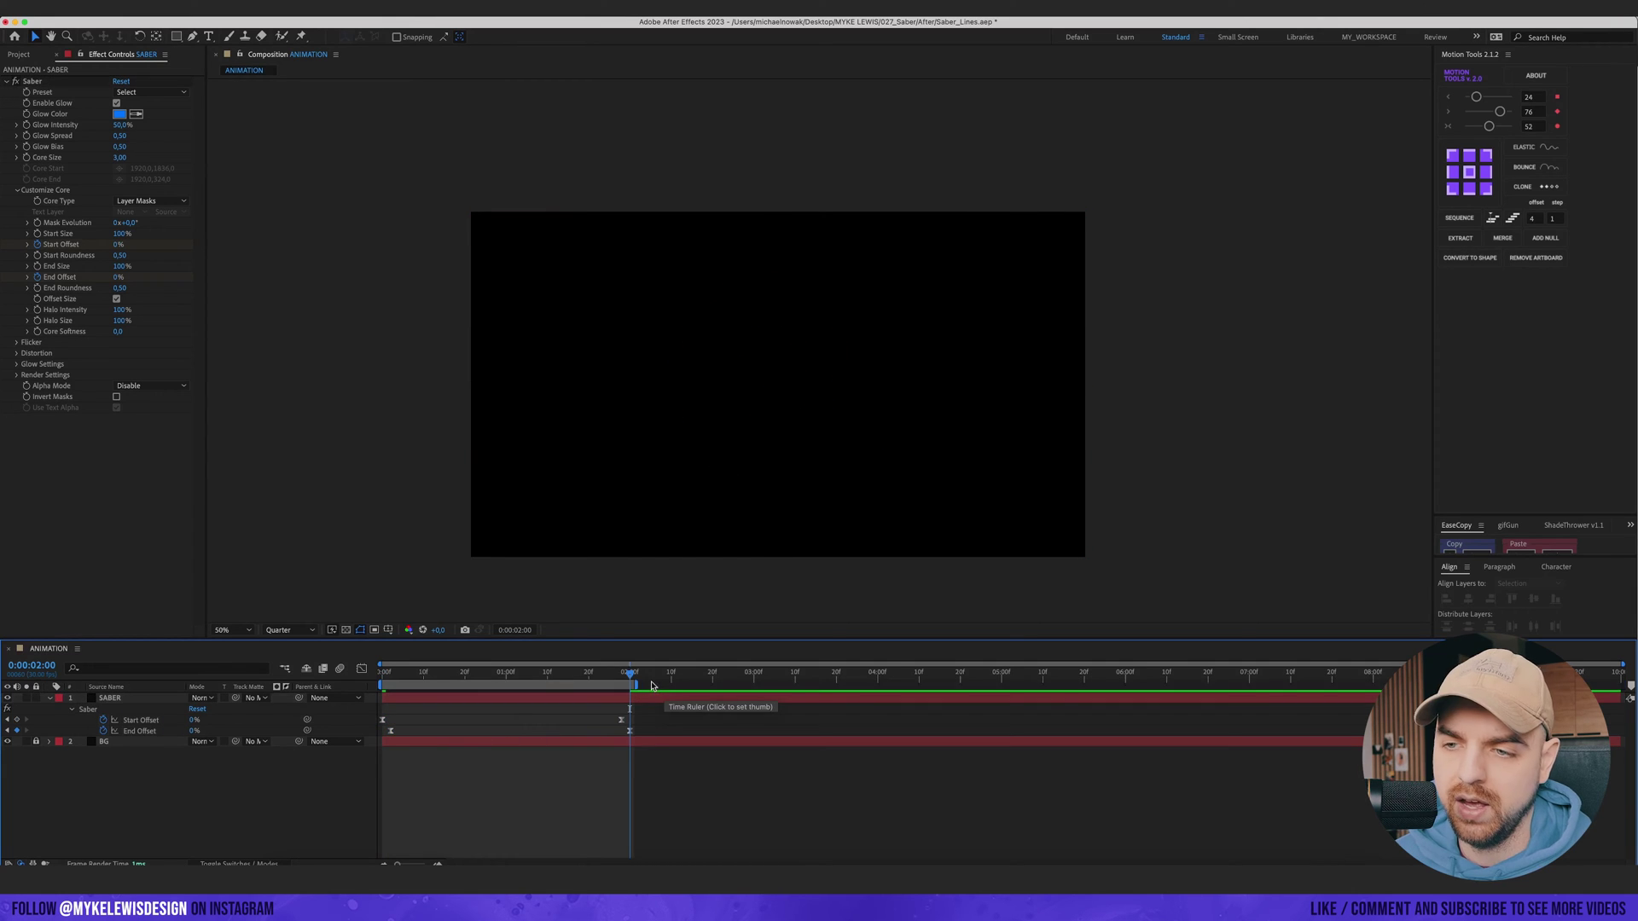
{"action": "key", "text": "space"}
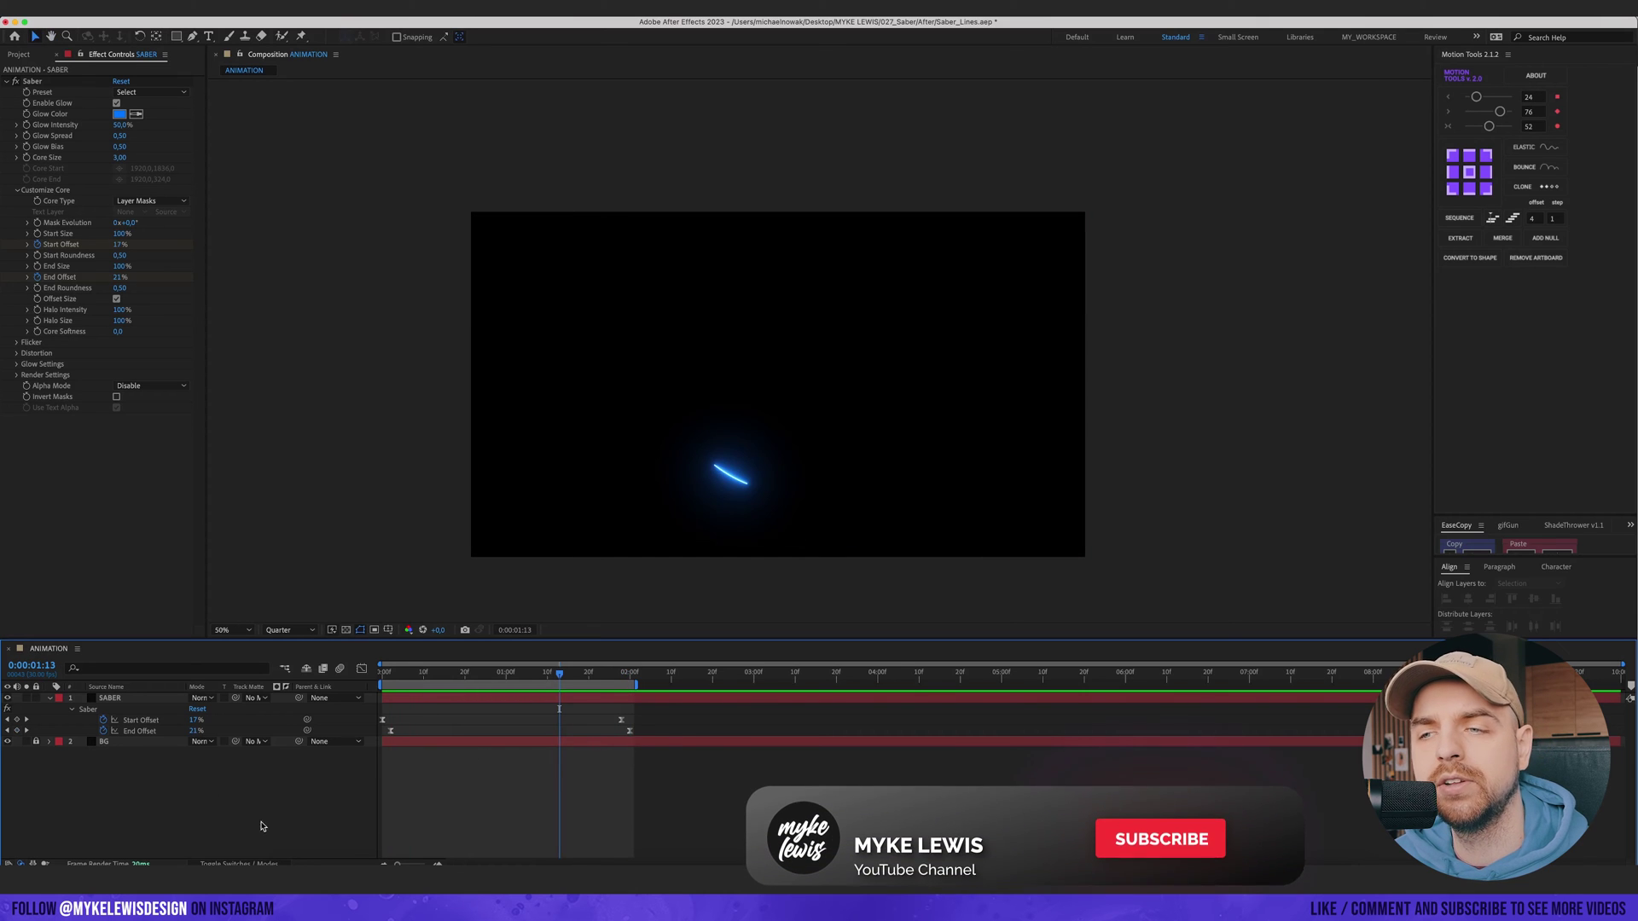
Step: Move the first End Offset keyframe to about 0:00:00:08 to lengthen the line, previewing the result
{"action": "left_click_drag", "start_coordinate": [391, 731], "coordinate": [420, 730]}
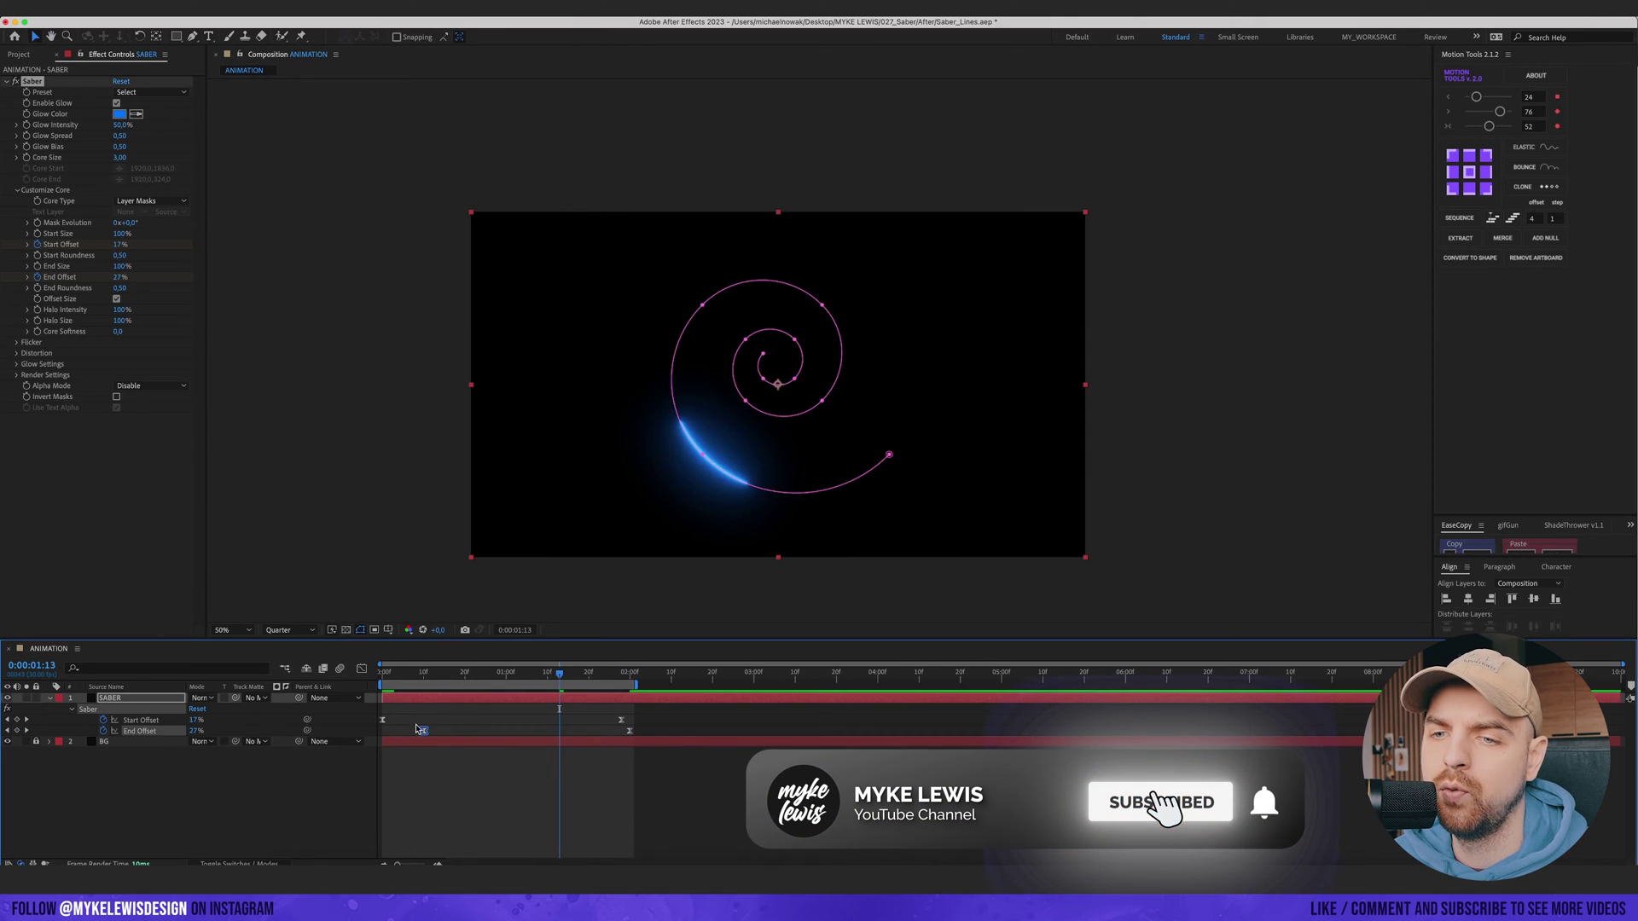
{"action": "left_click_drag", "start_coordinate": [453, 674], "coordinate": [369, 684]}
{"action": "key", "text": "space"}
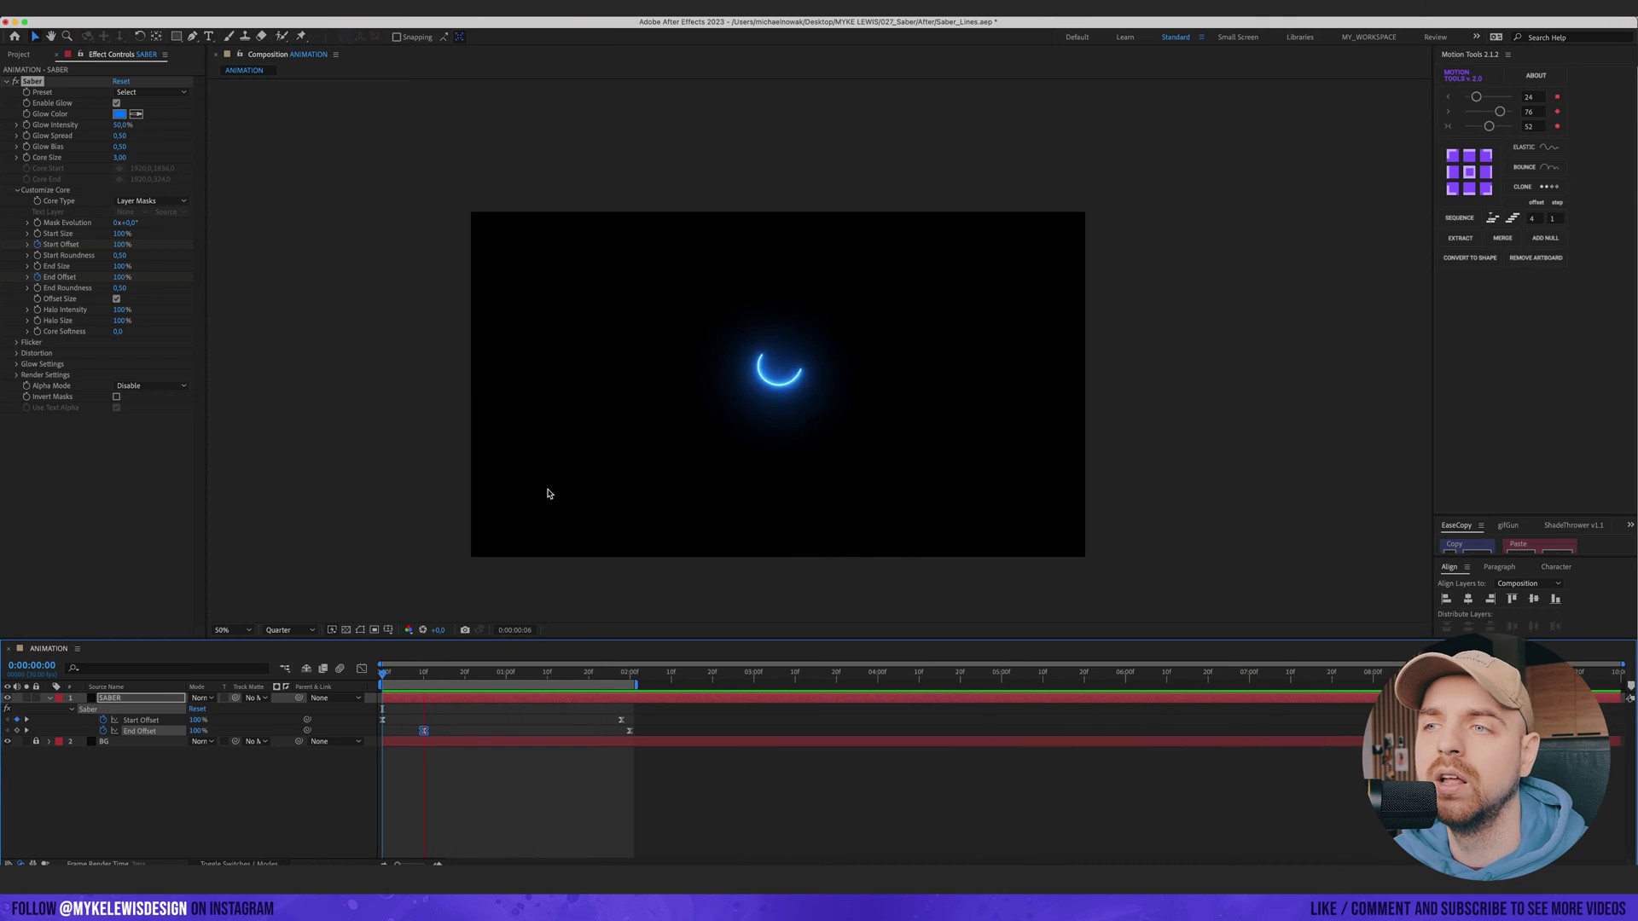
{"action": "key", "text": "space"}
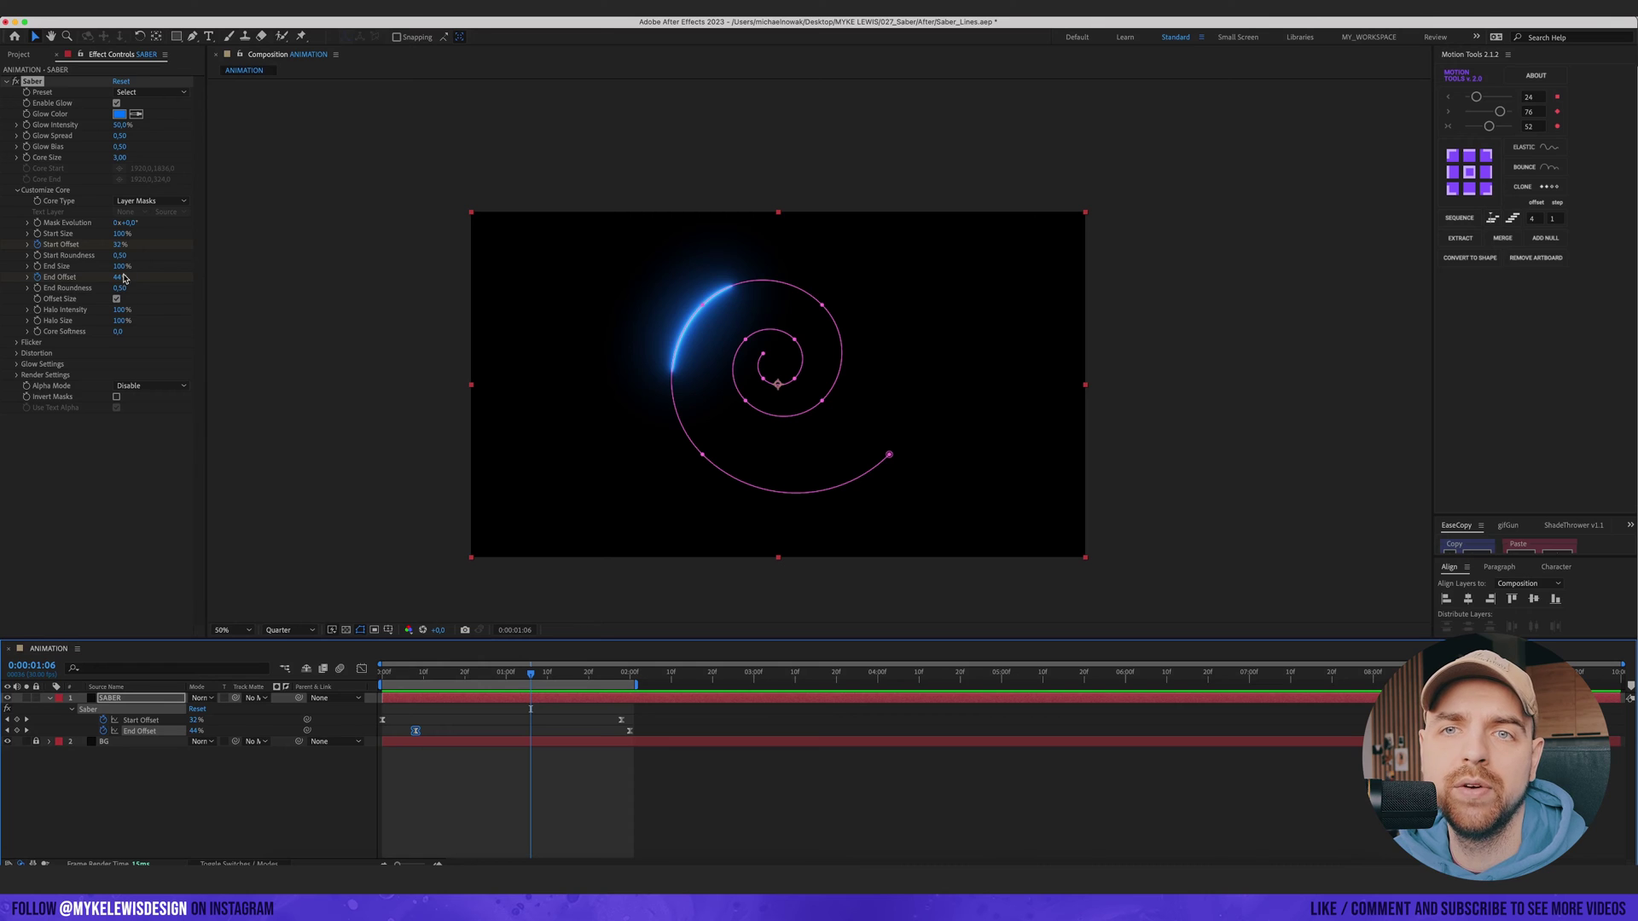
Step: Set Saber's End Size to about 5%, Core Size to 9.90 and both roundness values to 1.00, and preview at Full resolution
{"action": "left_click_drag", "start_coordinate": [122, 271], "coordinate": [47, 277]}
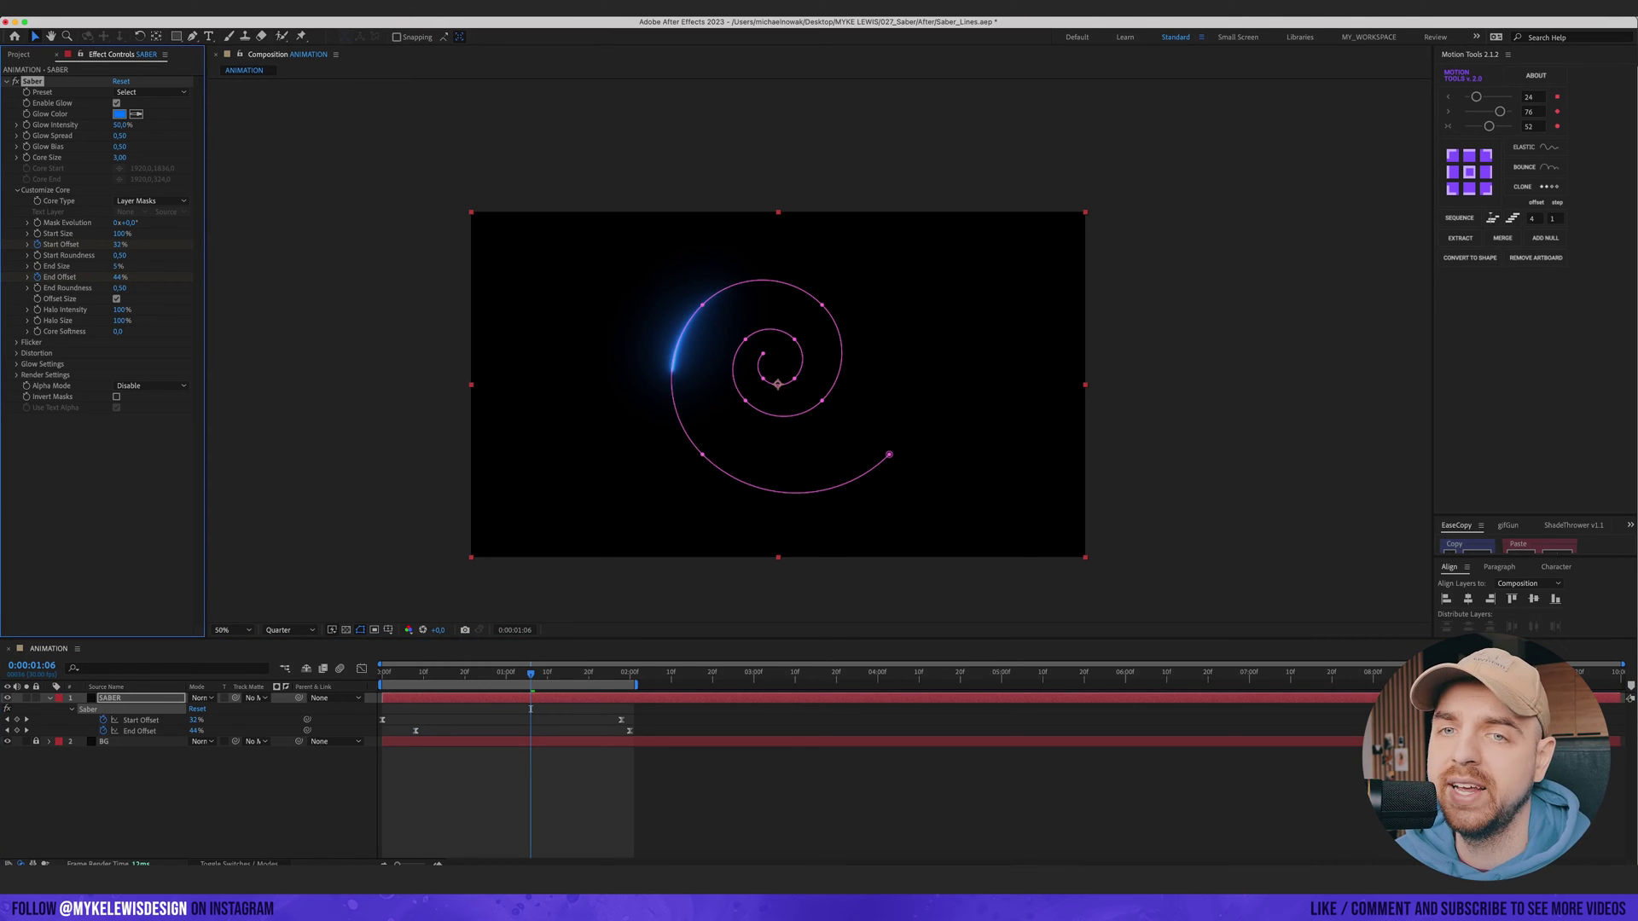
{"action": "key", "text": "space"}
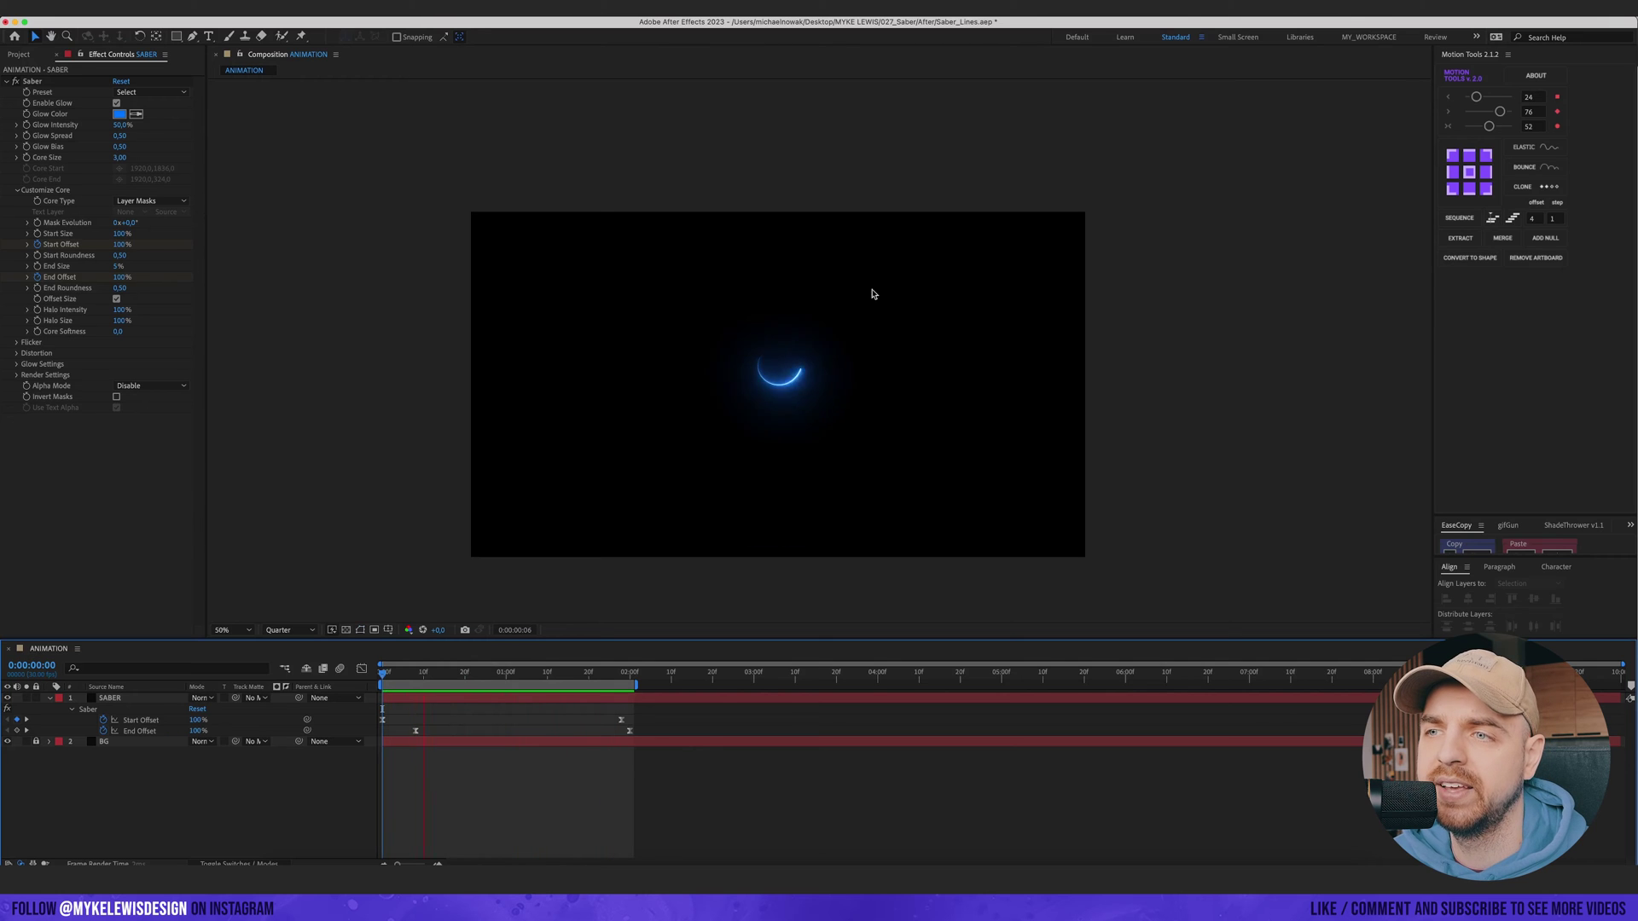
{"action": "left_click_drag", "start_coordinate": [120, 157], "coordinate": [163, 156]}
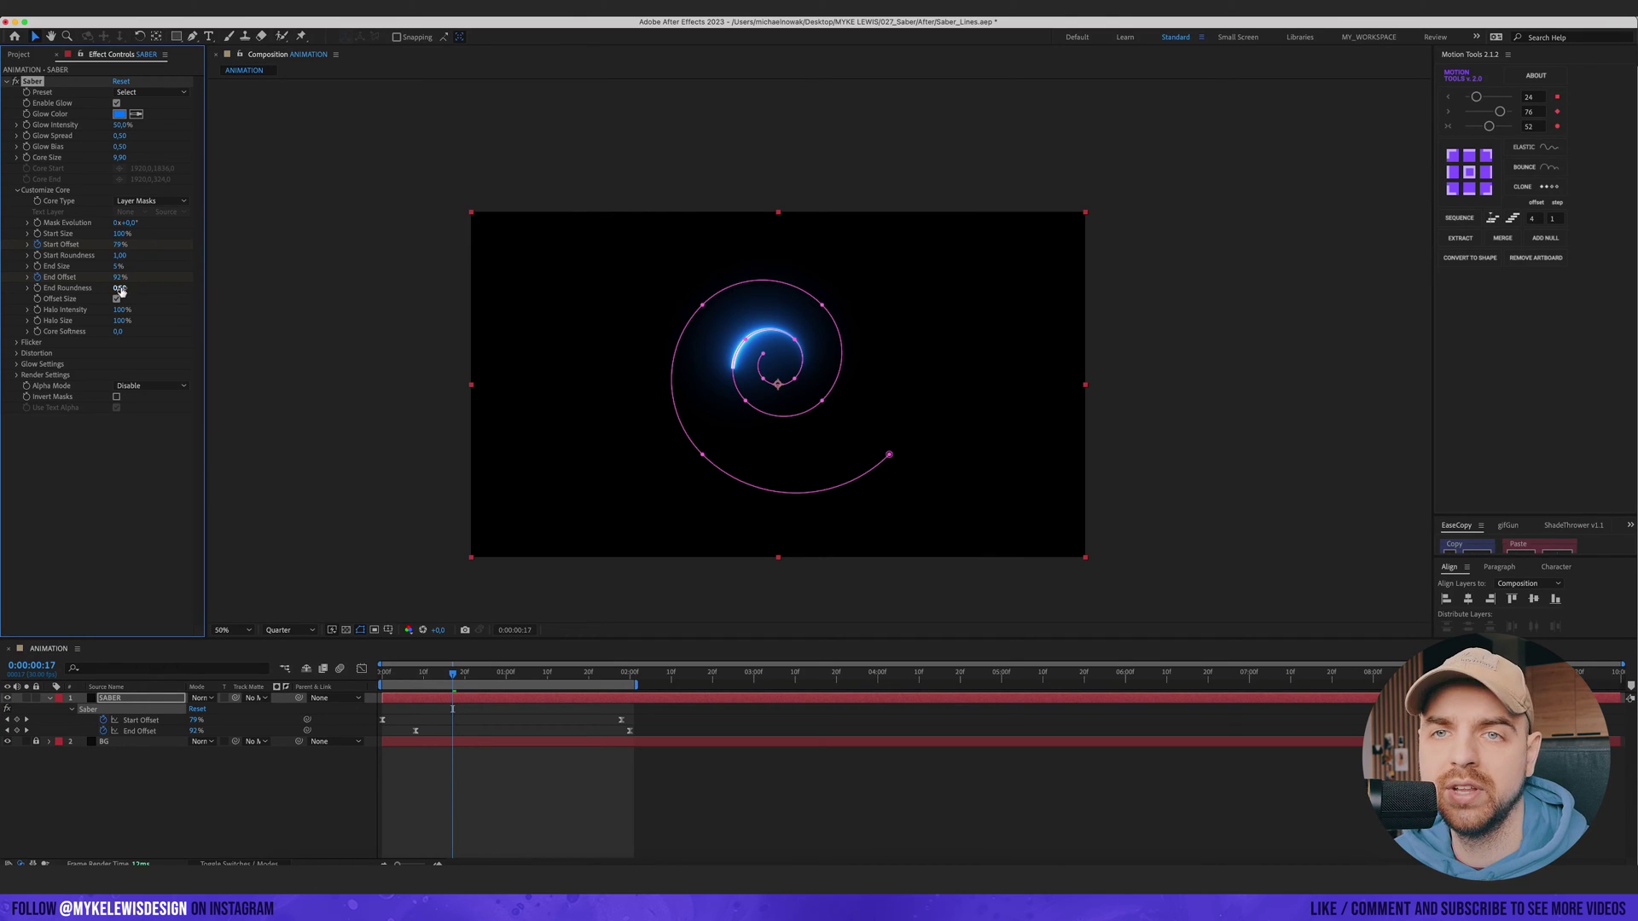
{"action": "left_click", "coordinate": [808, 515]}
{"action": "key", "text": "space"}
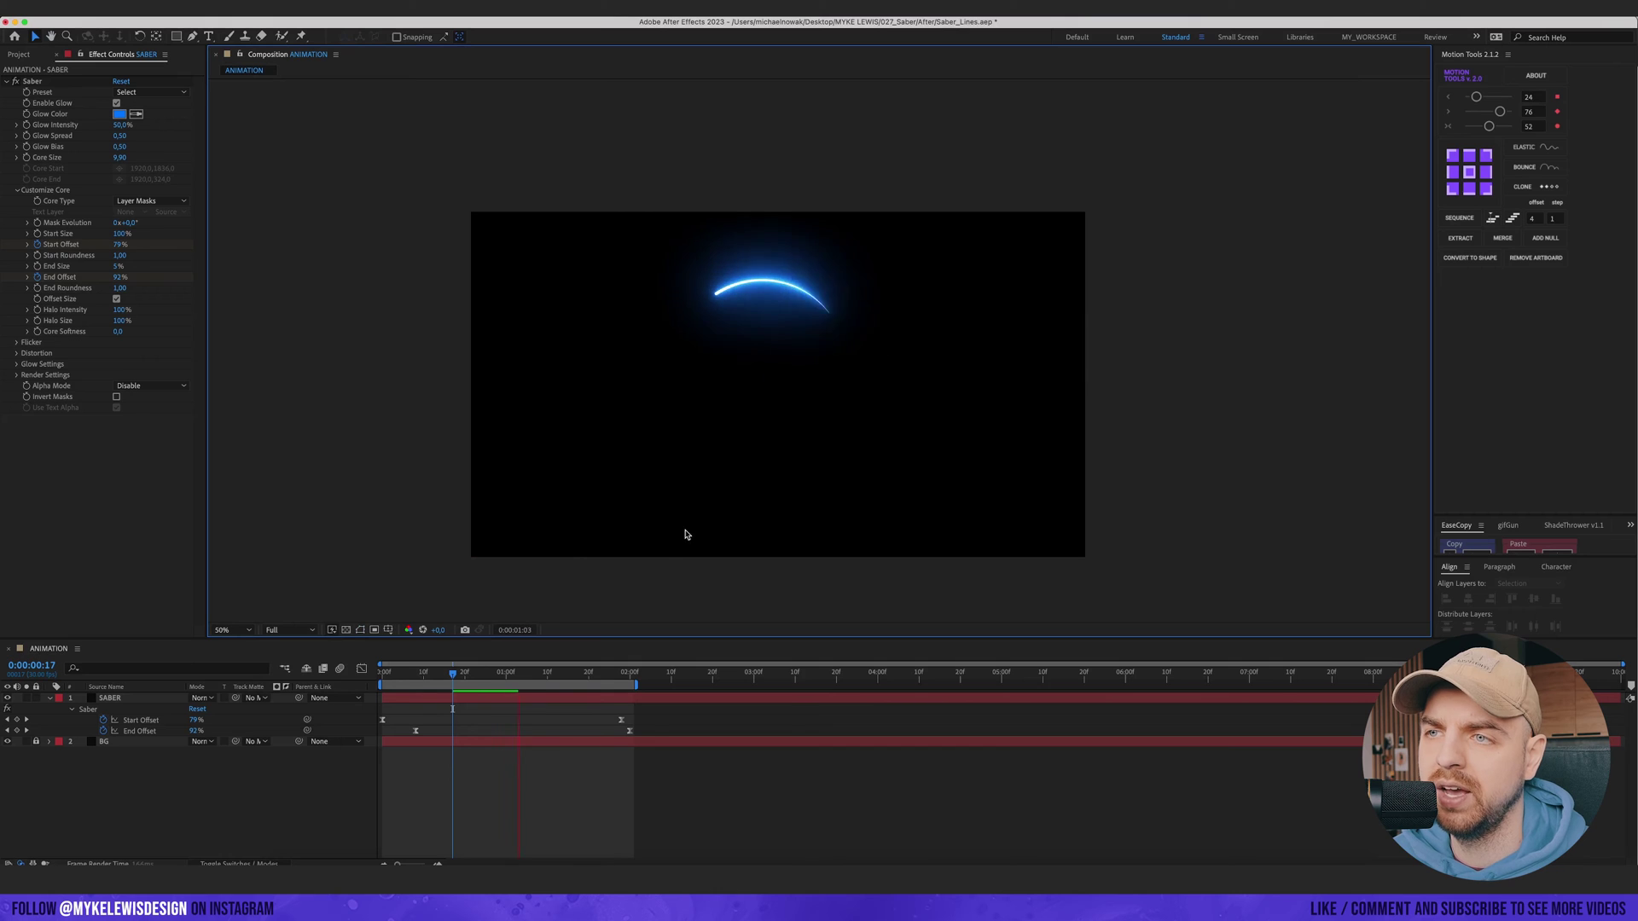
Step: Move the playhead to 0:00:01:08, collapse the Saber effect and duplicate it on the same layer
{"action": "left_click", "coordinate": [499, 674]}
{"action": "left_click_drag", "start_coordinate": [499, 674], "coordinate": [539, 674]}
{"action": "left_click", "coordinate": [6, 81]}
{"action": "left_click", "coordinate": [34, 82]}
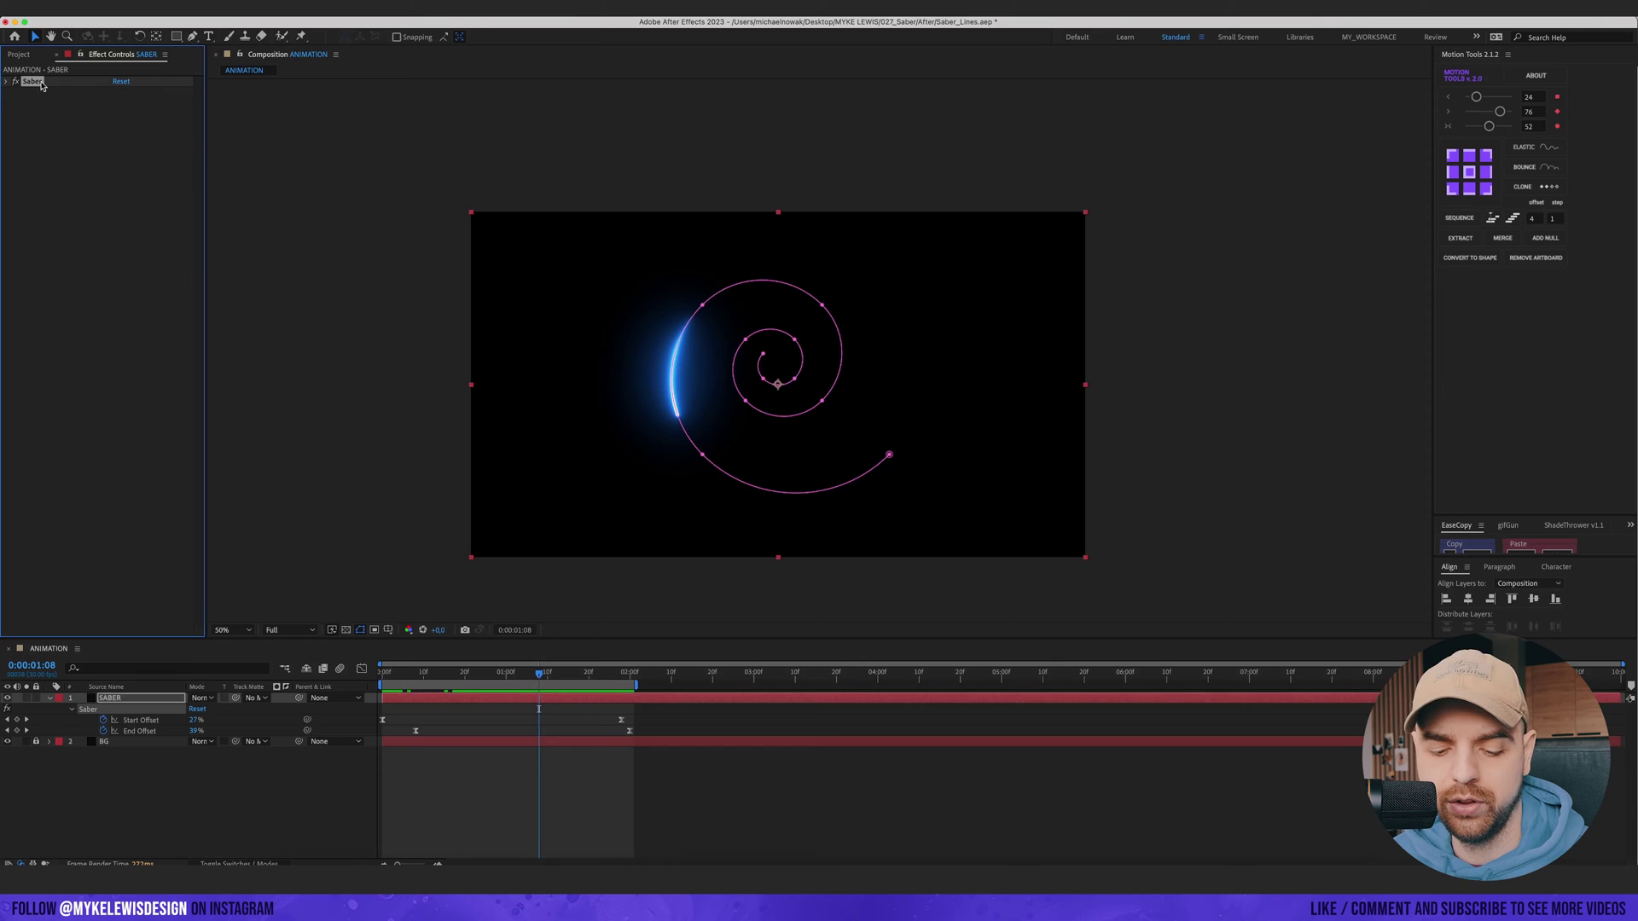
{"action": "key", "text": "ctrl+d"}
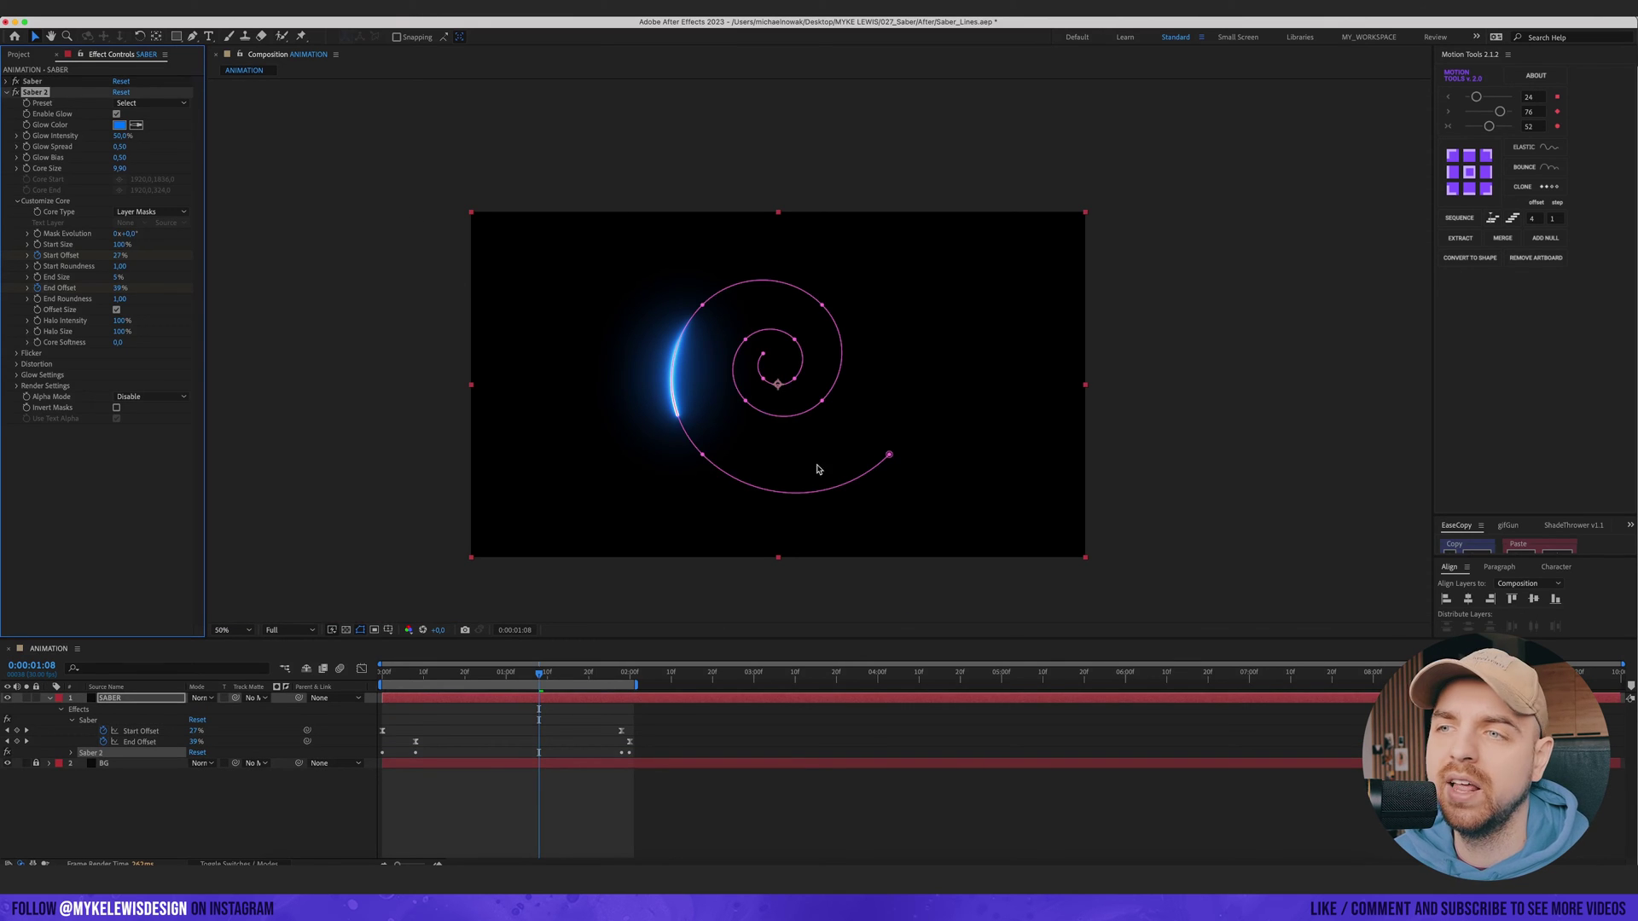
Step: Reveal all keyframes and move Saber 2's first Start Offset and End Offset keyframes about ten frames later
{"action": "key", "text": "u"}
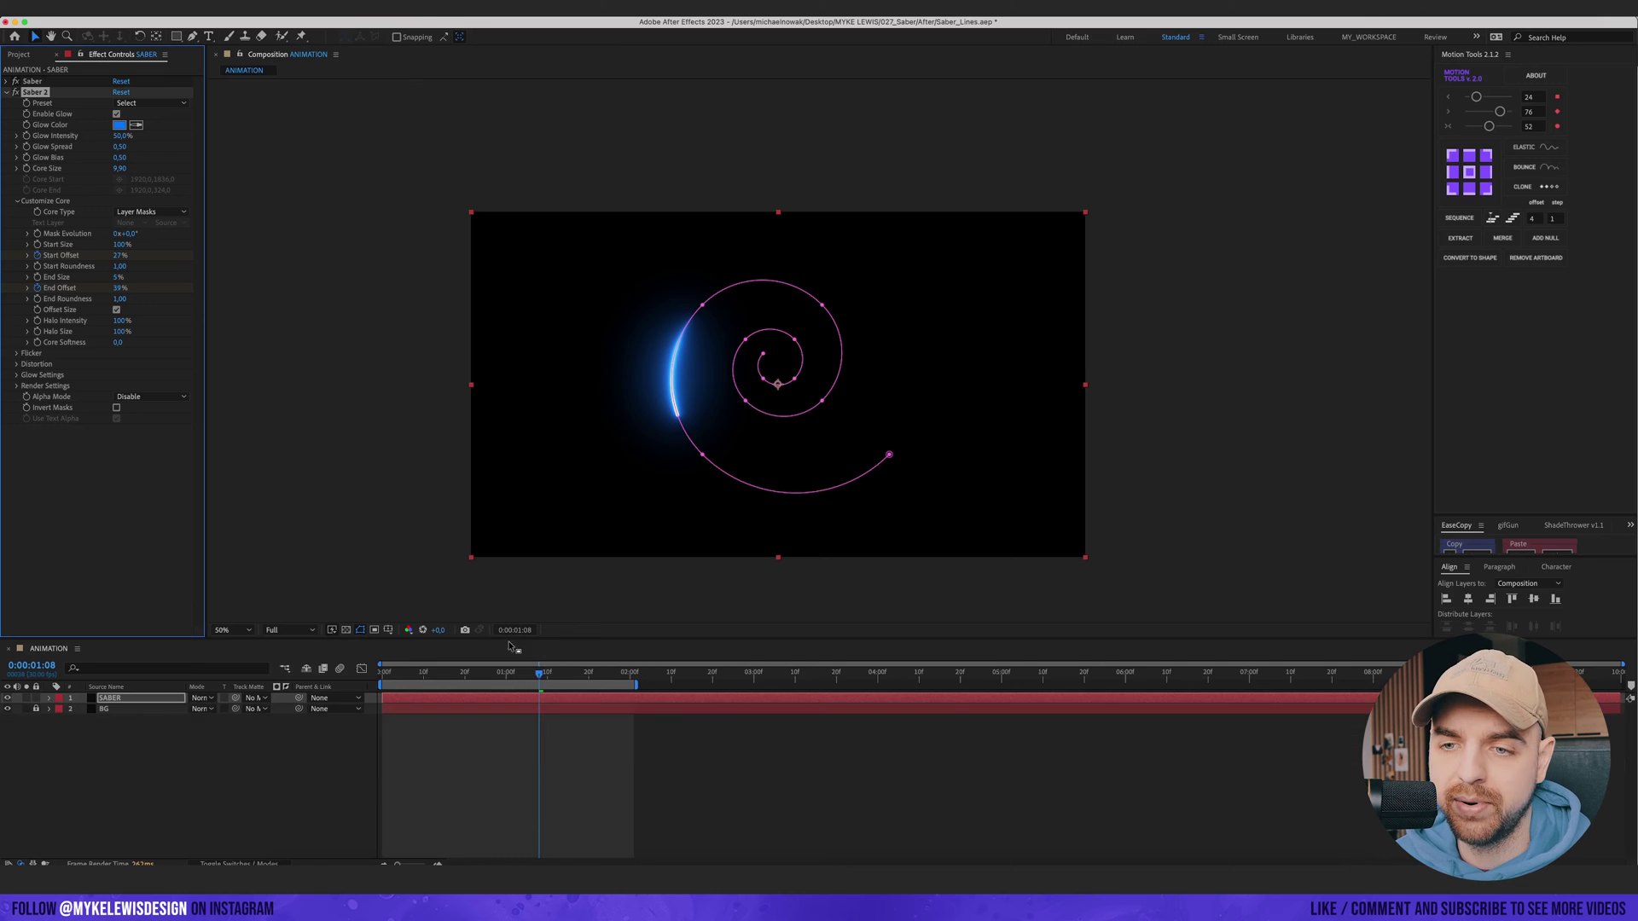
{"action": "key", "text": "u"}
{"action": "left_click_drag", "start_coordinate": [471, 747], "coordinate": [424, 755]}
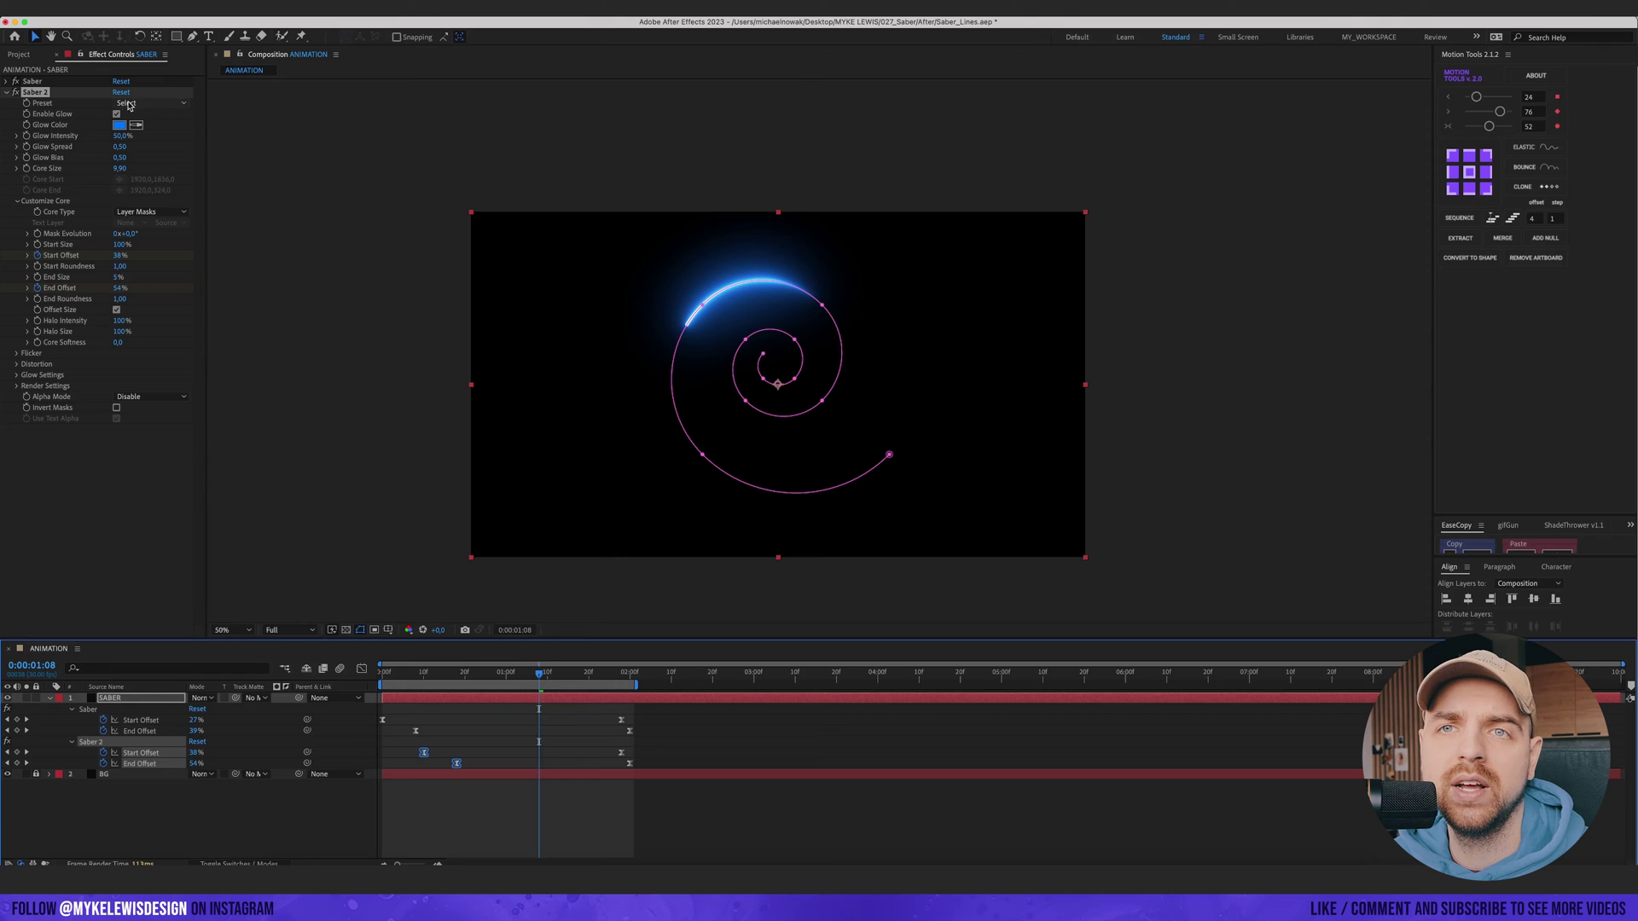
Step: Apply the Fog preset to Saber 2 and view the line at 100% magnification with the layer deselected
{"action": "left_click", "coordinate": [162, 103]}
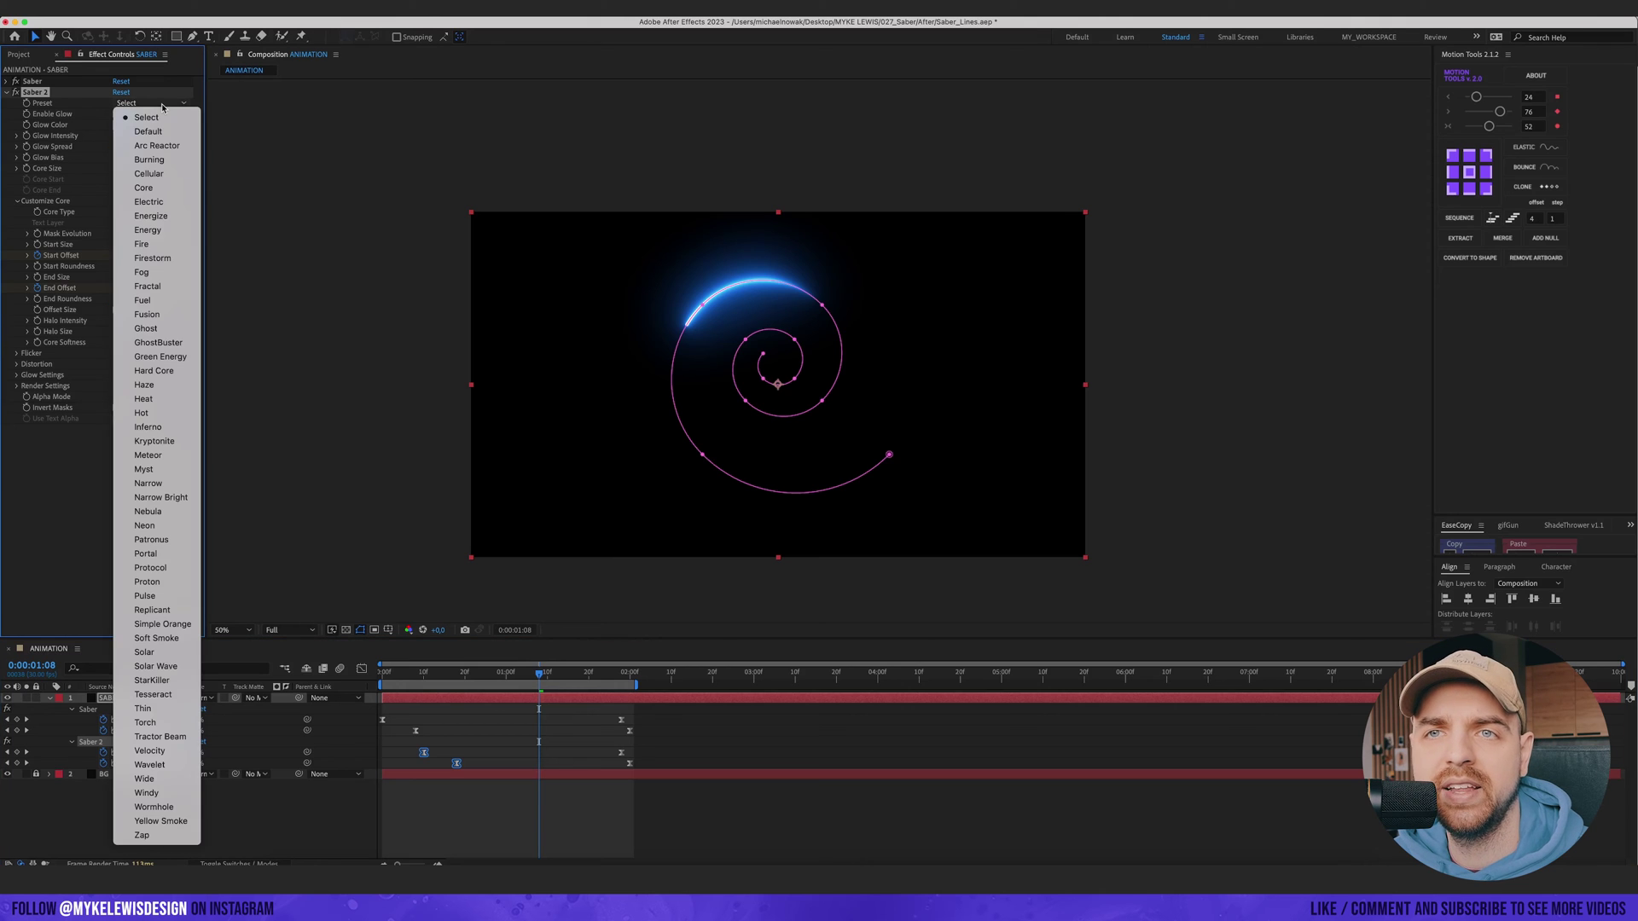
{"action": "left_click", "coordinate": [158, 273]}
{"action": "key", "text": "period"}
{"action": "left_click", "coordinate": [1374, 197]}
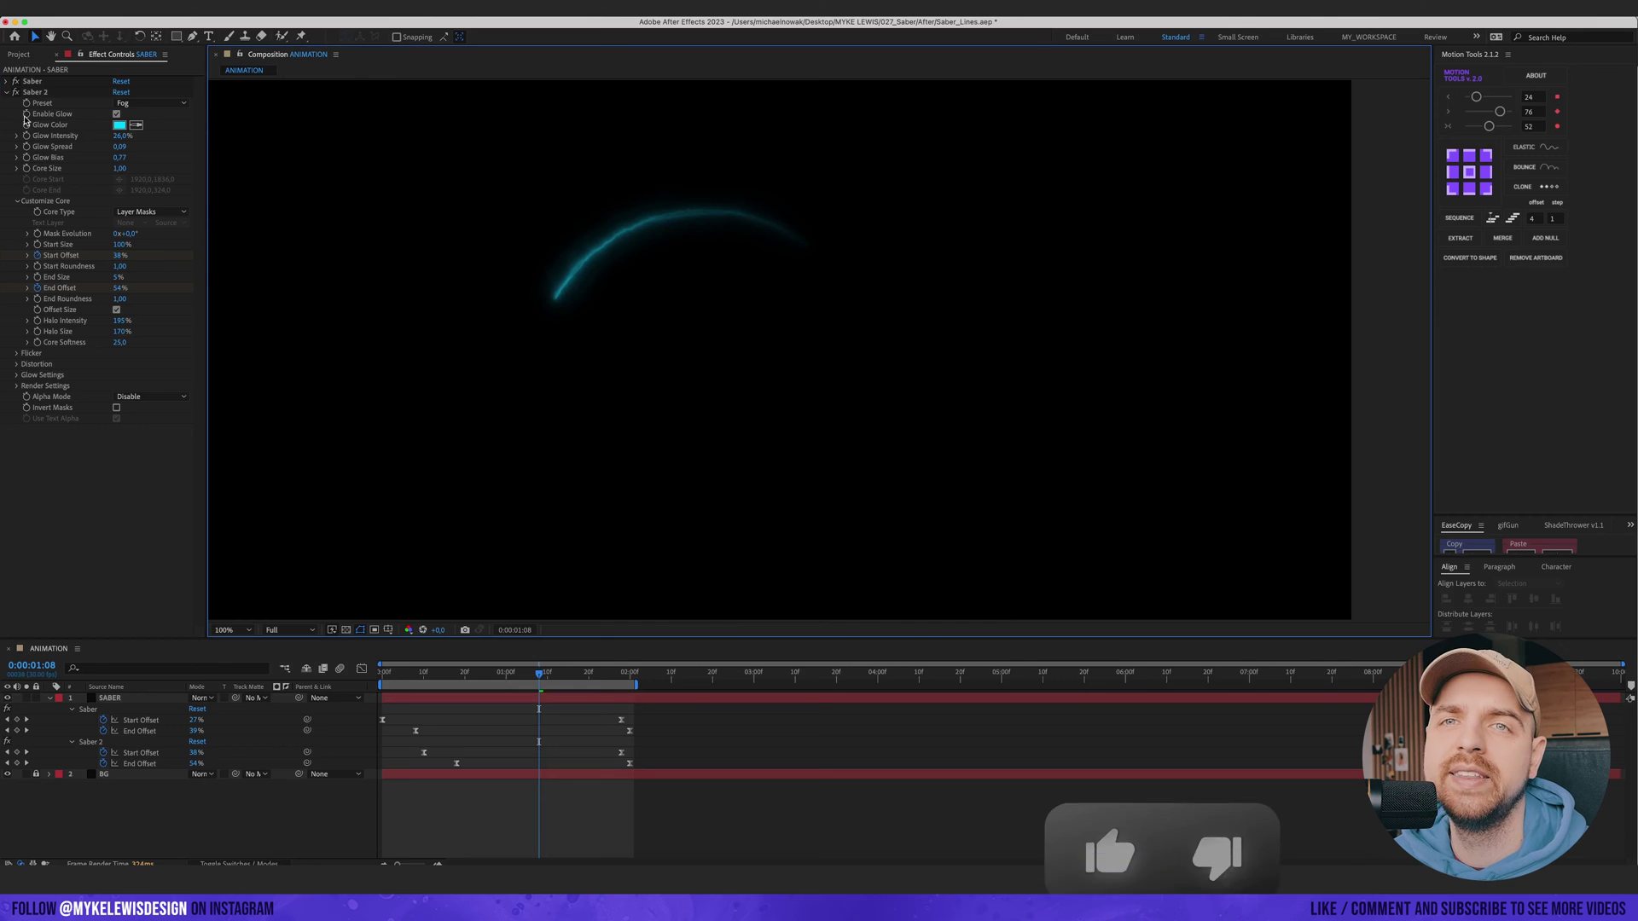
Step: Set Composite Settings to Transparent in the first Saber effect's Render Settings
{"action": "left_click", "coordinate": [5, 82]}
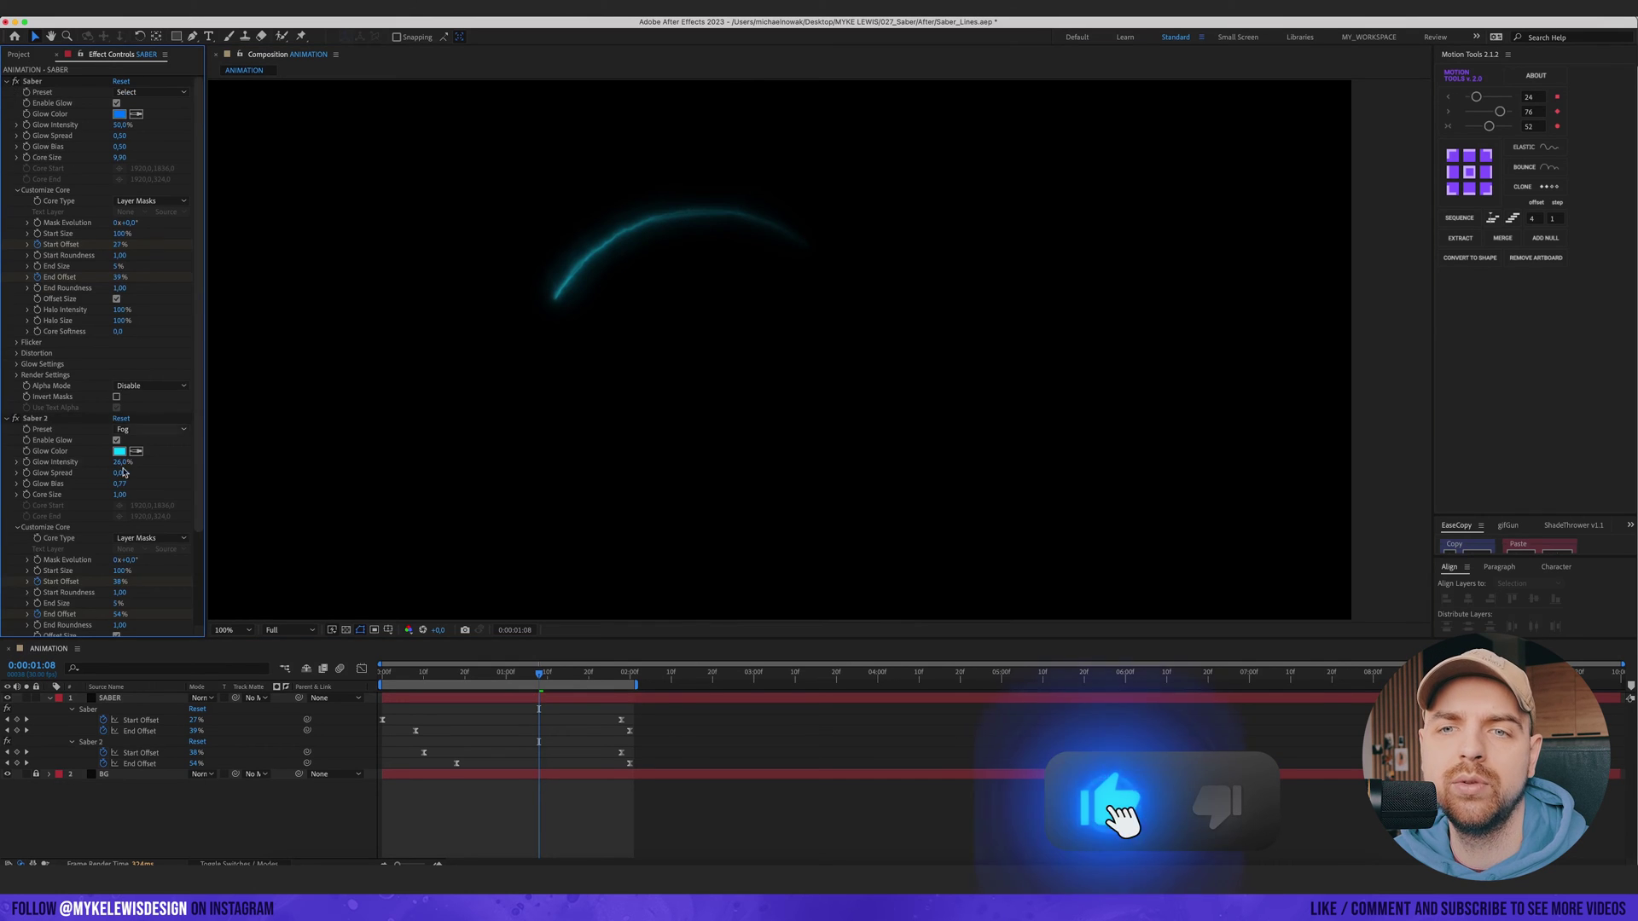
{"action": "scroll", "coordinate": [75, 296], "scroll_direction": "down", "scroll_amount": 2}
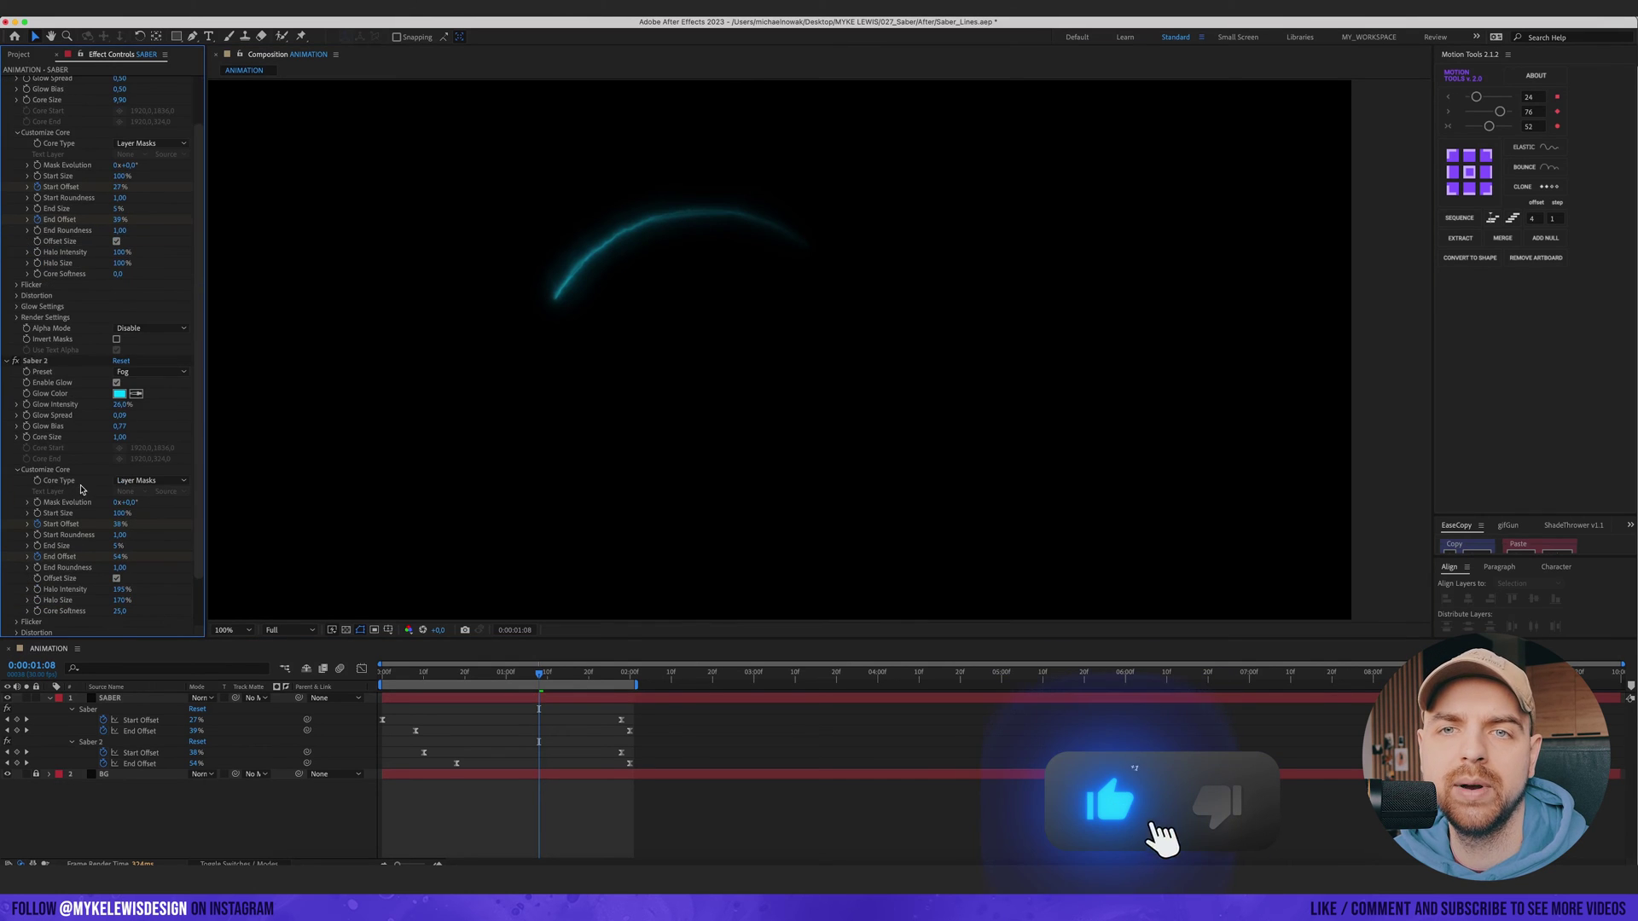
{"action": "left_click", "coordinate": [17, 317]}
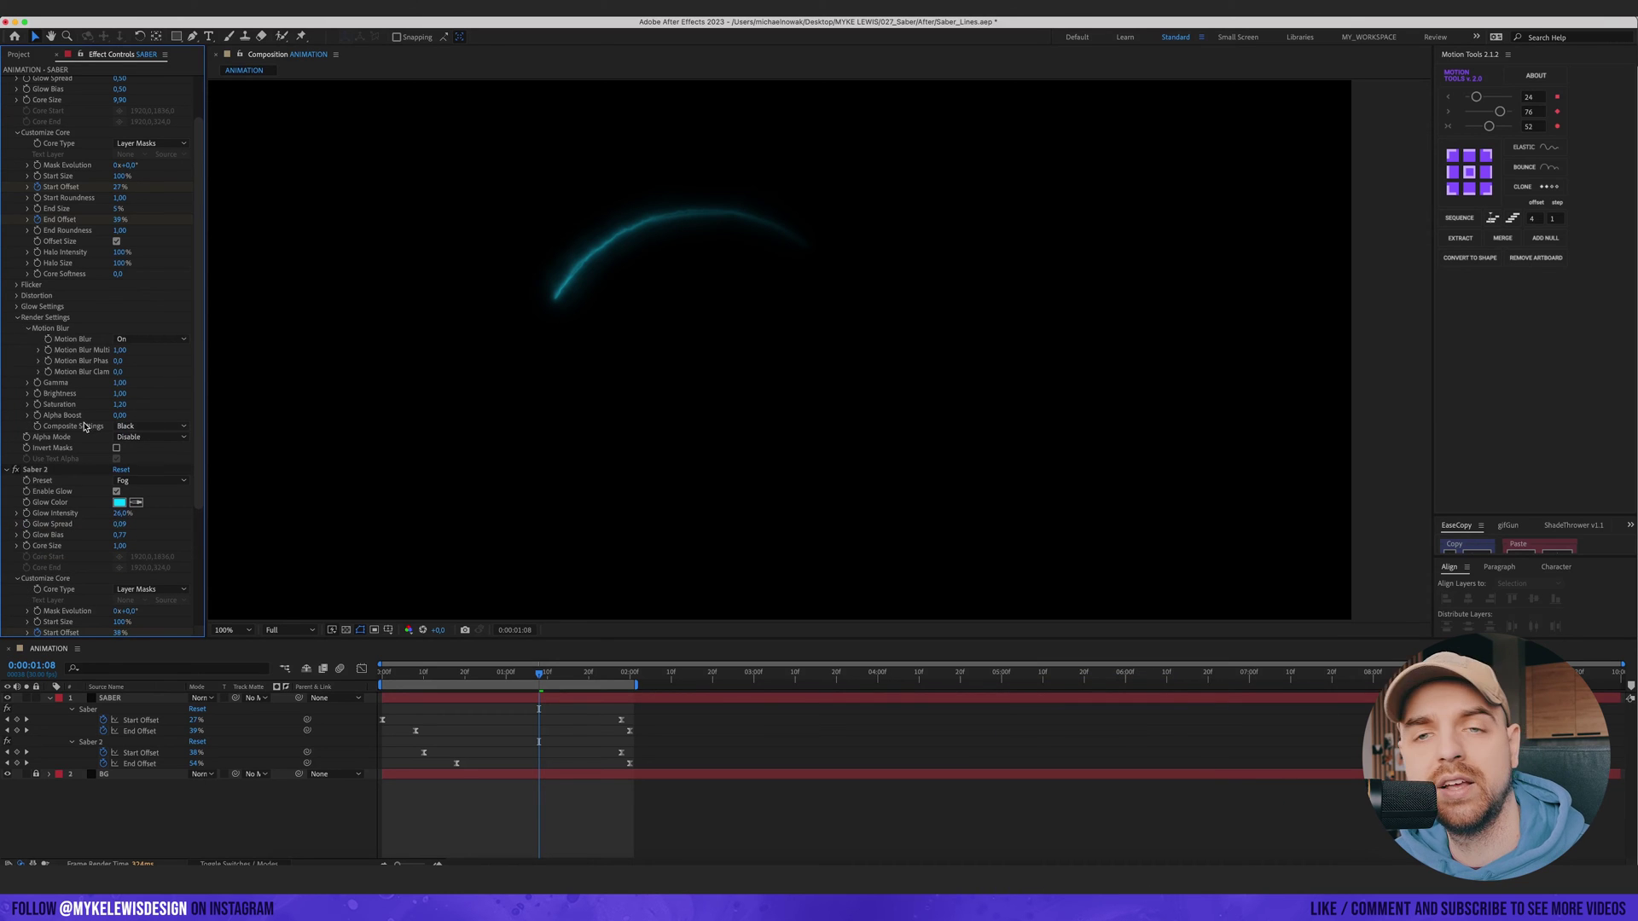
{"action": "left_click", "coordinate": [141, 426]}
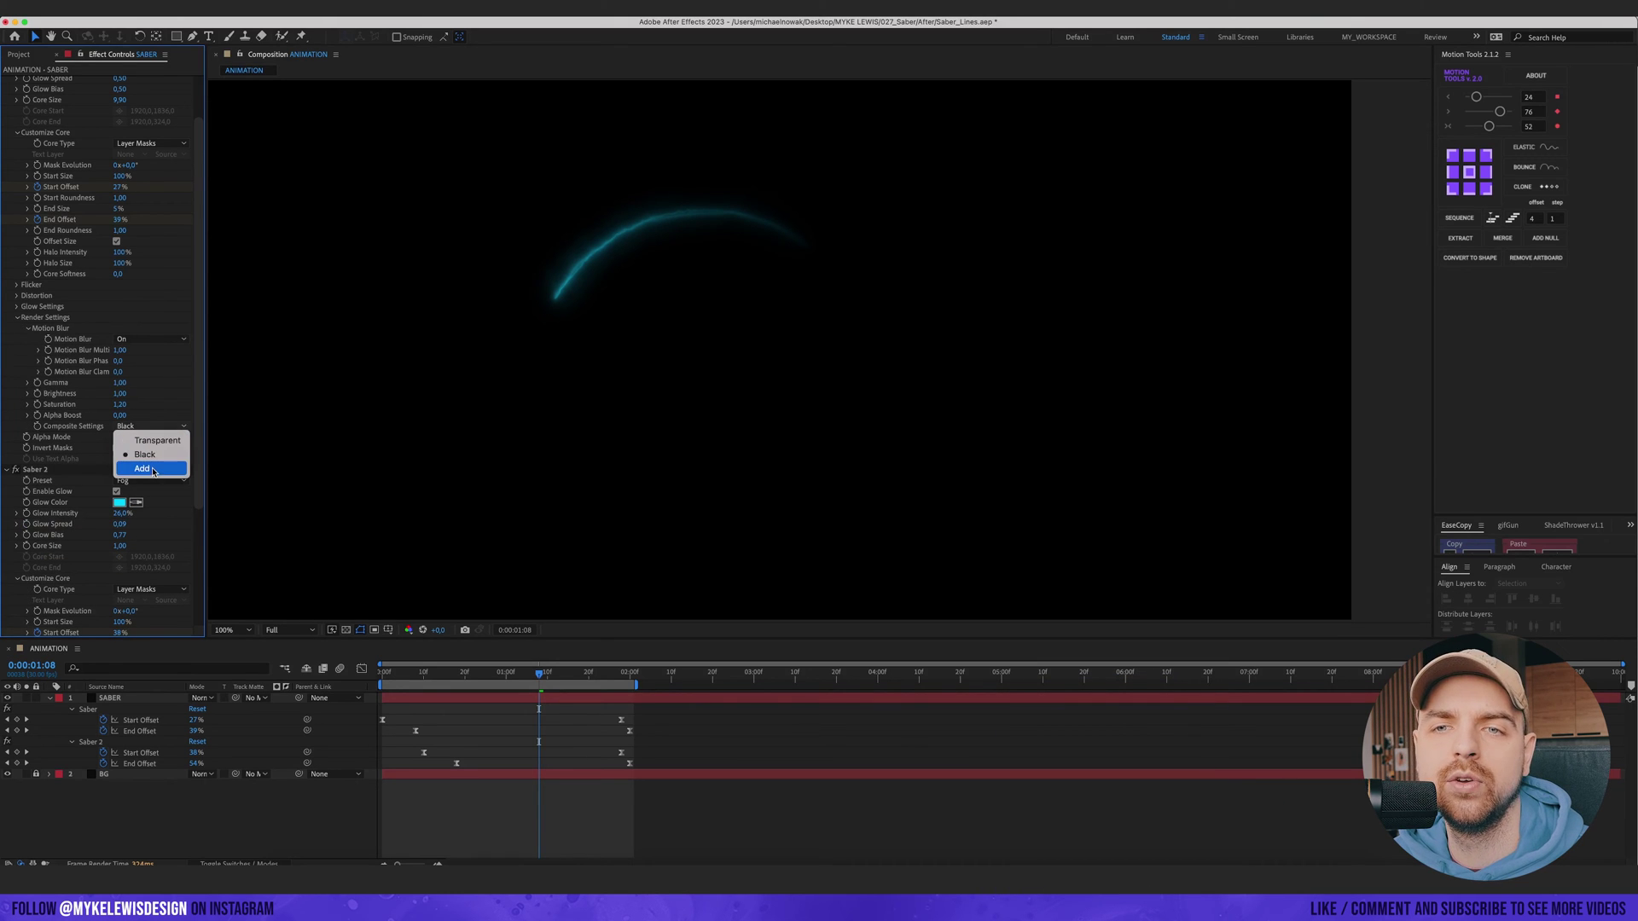
{"action": "left_click", "coordinate": [157, 440]}
Step: Set Composite Settings to Add in Saber 2's Render Settings, deselect the layer and check the combined glow up close
{"action": "scroll", "coordinate": [28, 606], "scroll_direction": "down", "scroll_amount": 6}
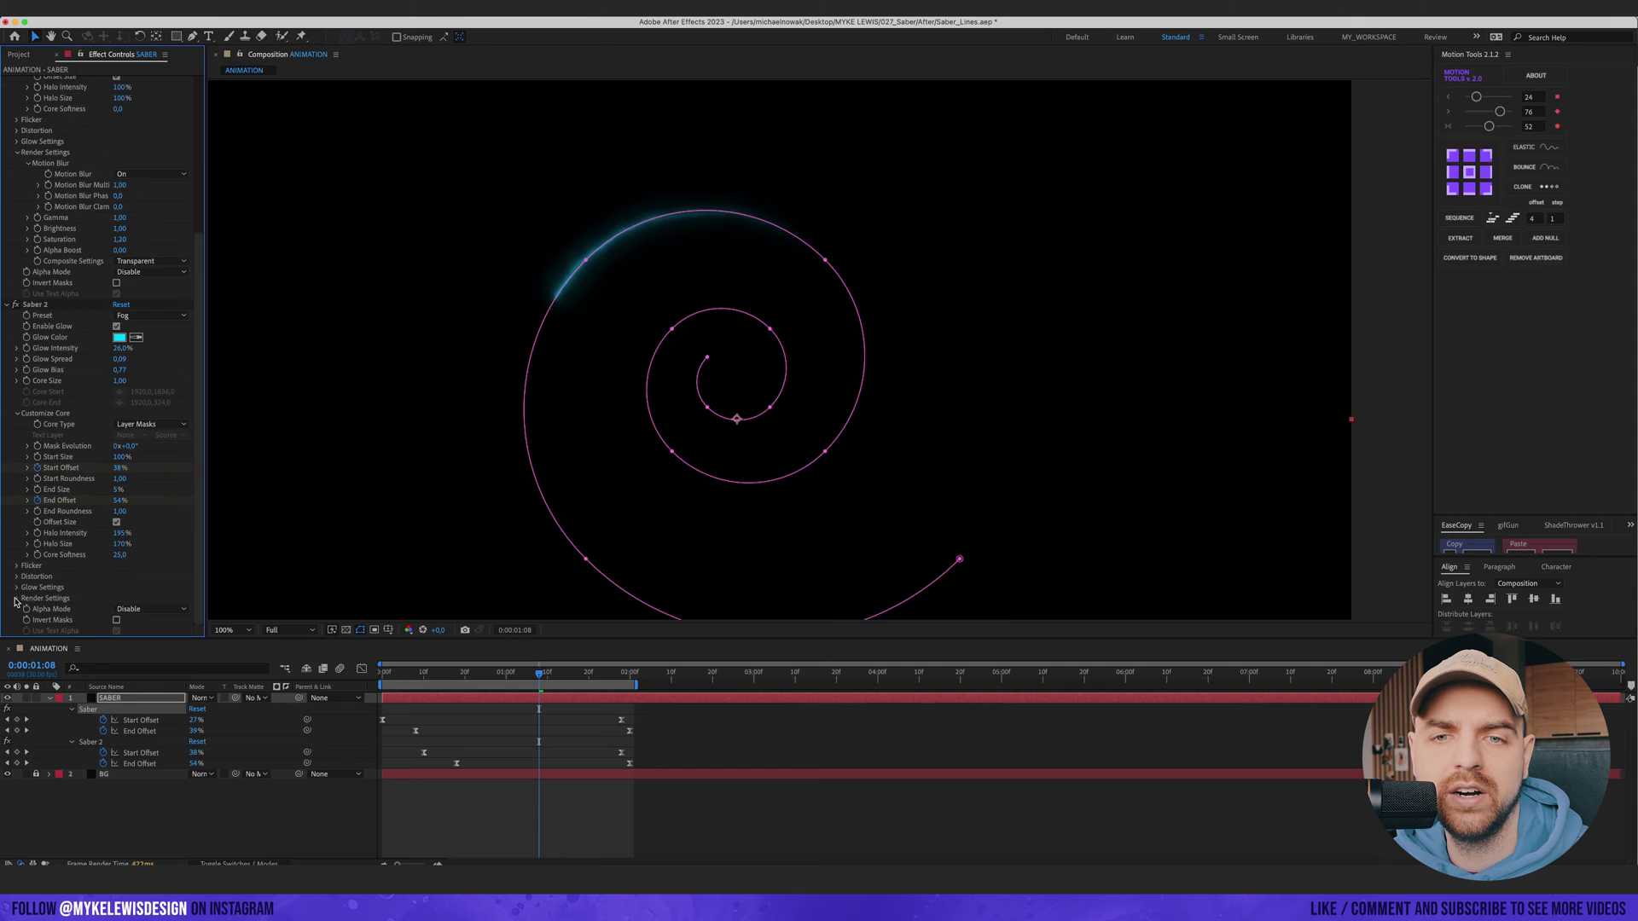
{"action": "left_click", "coordinate": [17, 598]}
{"action": "scroll", "coordinate": [52, 554], "scroll_direction": "down", "scroll_amount": 3}
{"action": "left_click", "coordinate": [145, 598]}
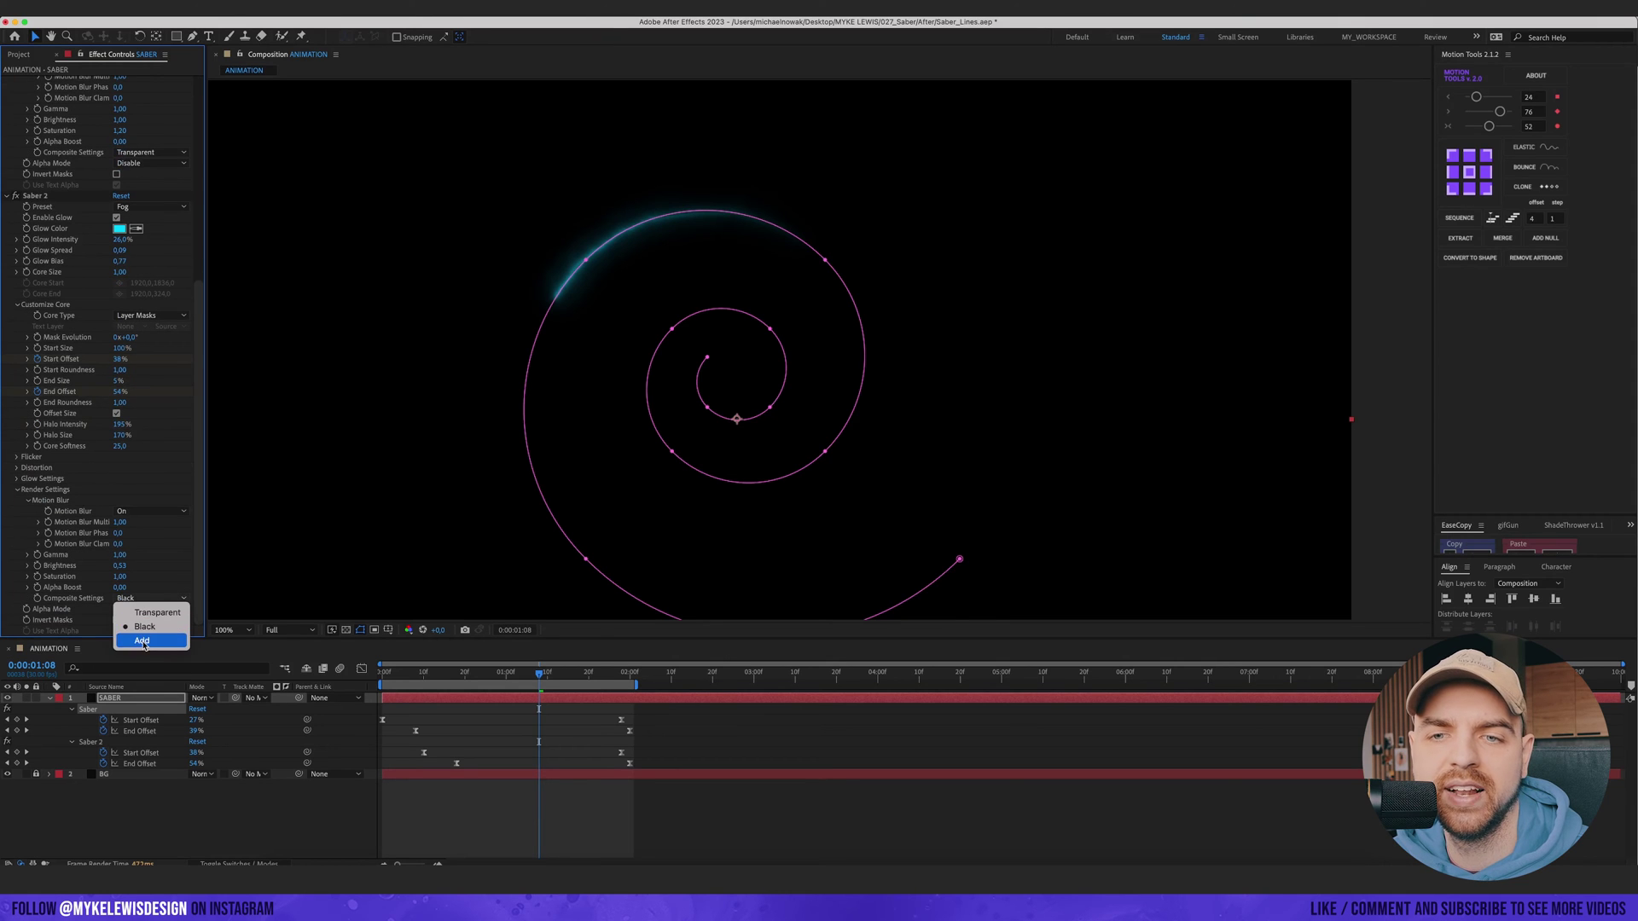
{"action": "left_click", "coordinate": [143, 641]}
{"action": "scroll", "coordinate": [955, 272], "scroll_direction": "down", "scroll_amount": 2}
{"action": "left_click", "coordinate": [1280, 243]}
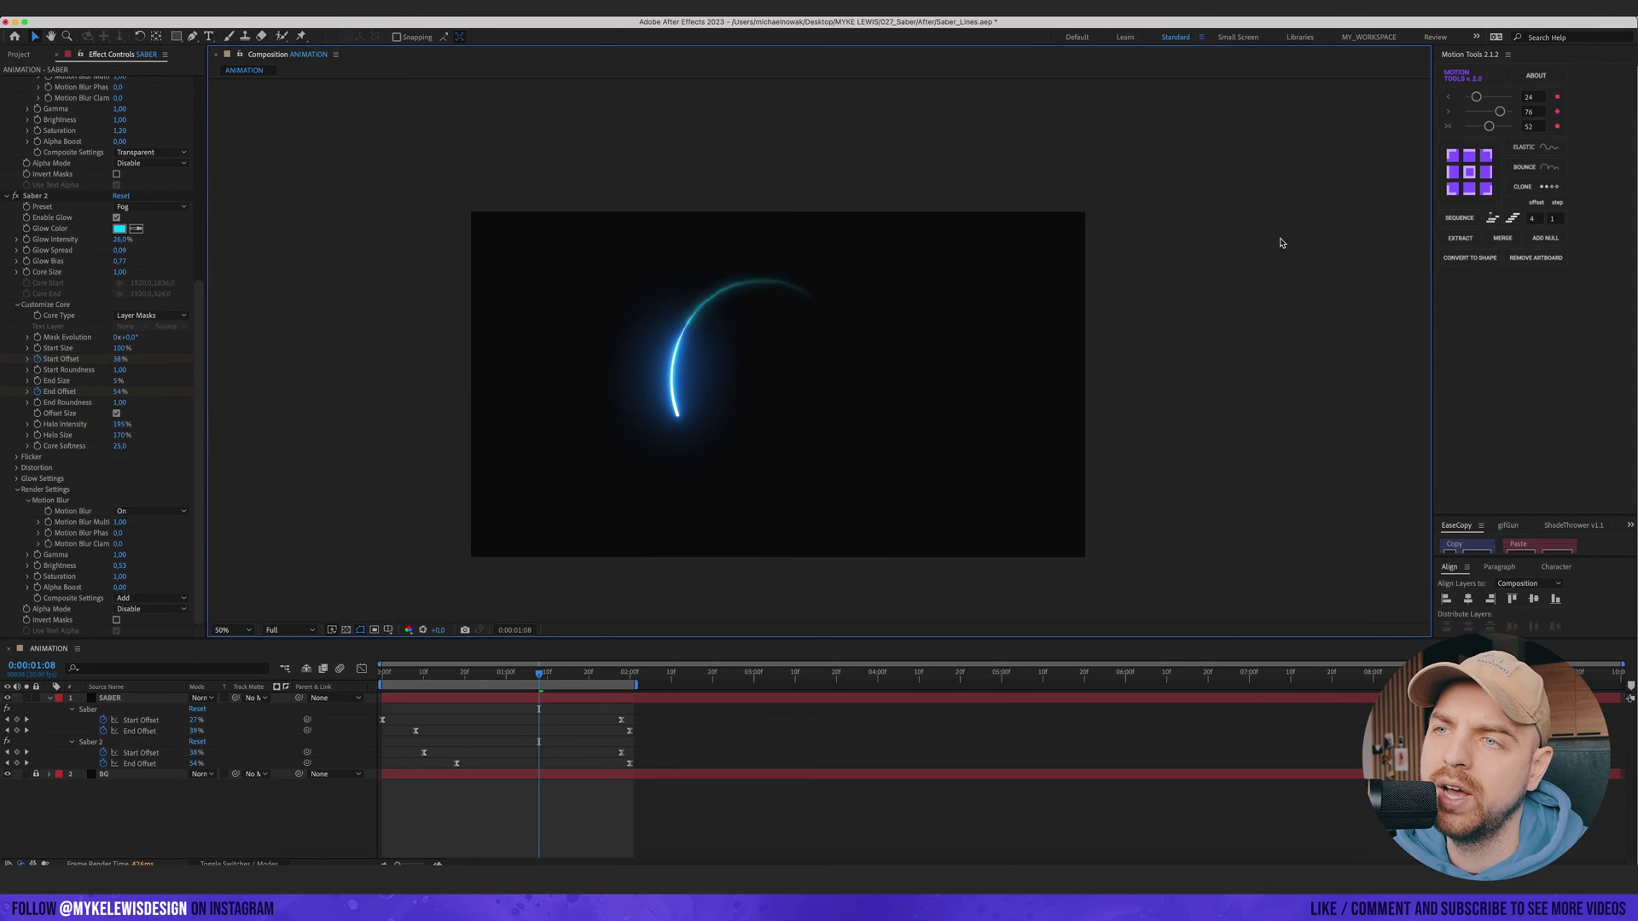
{"action": "scroll", "coordinate": [704, 324], "scroll_direction": "up", "scroll_amount": 1}
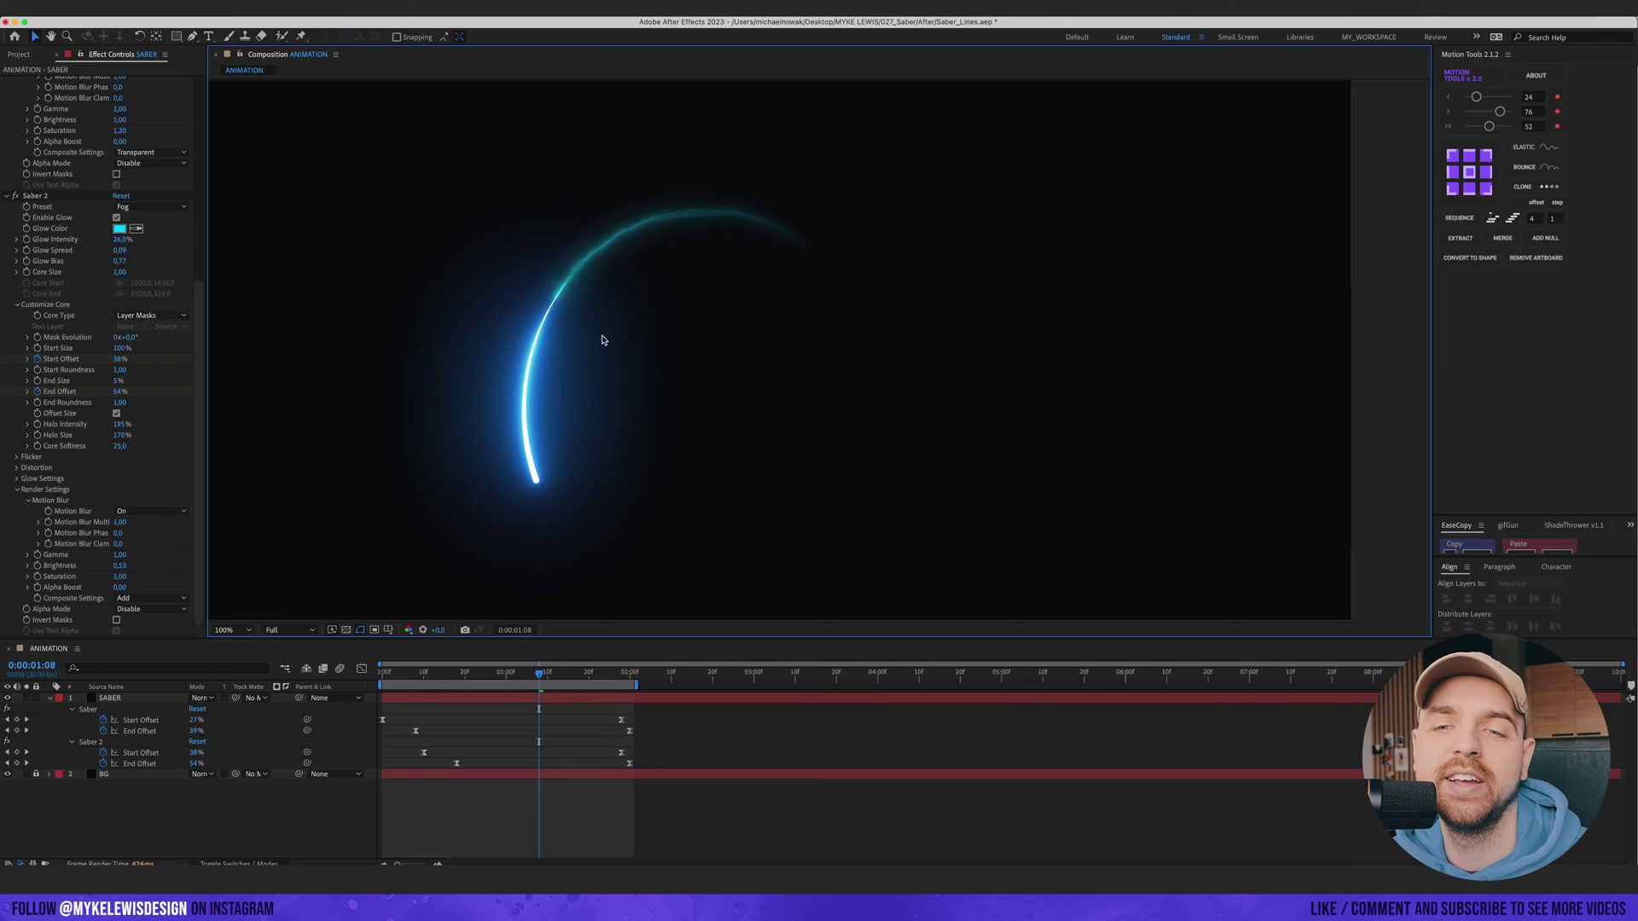
{"action": "scroll", "coordinate": [604, 338], "scroll_direction": "down", "scroll_amount": 1}
{"action": "scroll", "coordinate": [103, 213], "scroll_direction": "up", "scroll_amount": 8}
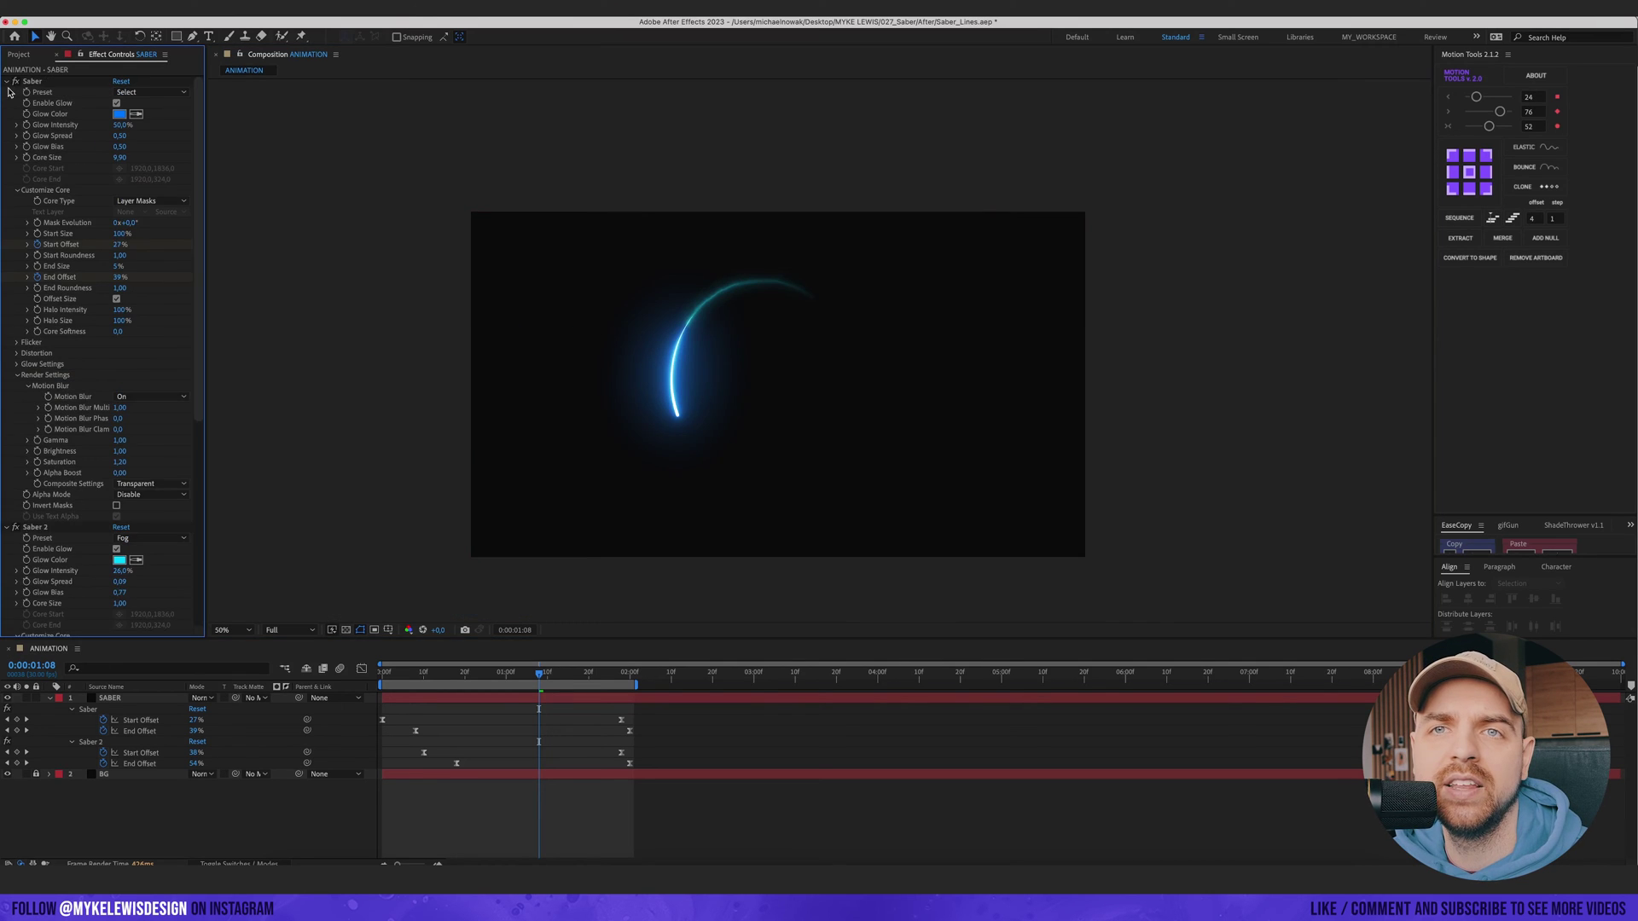
Step: Collapse both Saber effects and examine the combined glow up close and at an earlier frame
{"action": "left_click", "coordinate": [6, 81]}
{"action": "left_click", "coordinate": [6, 93]}
{"action": "scroll", "coordinate": [659, 243], "scroll_direction": "up", "scroll_amount": 2}
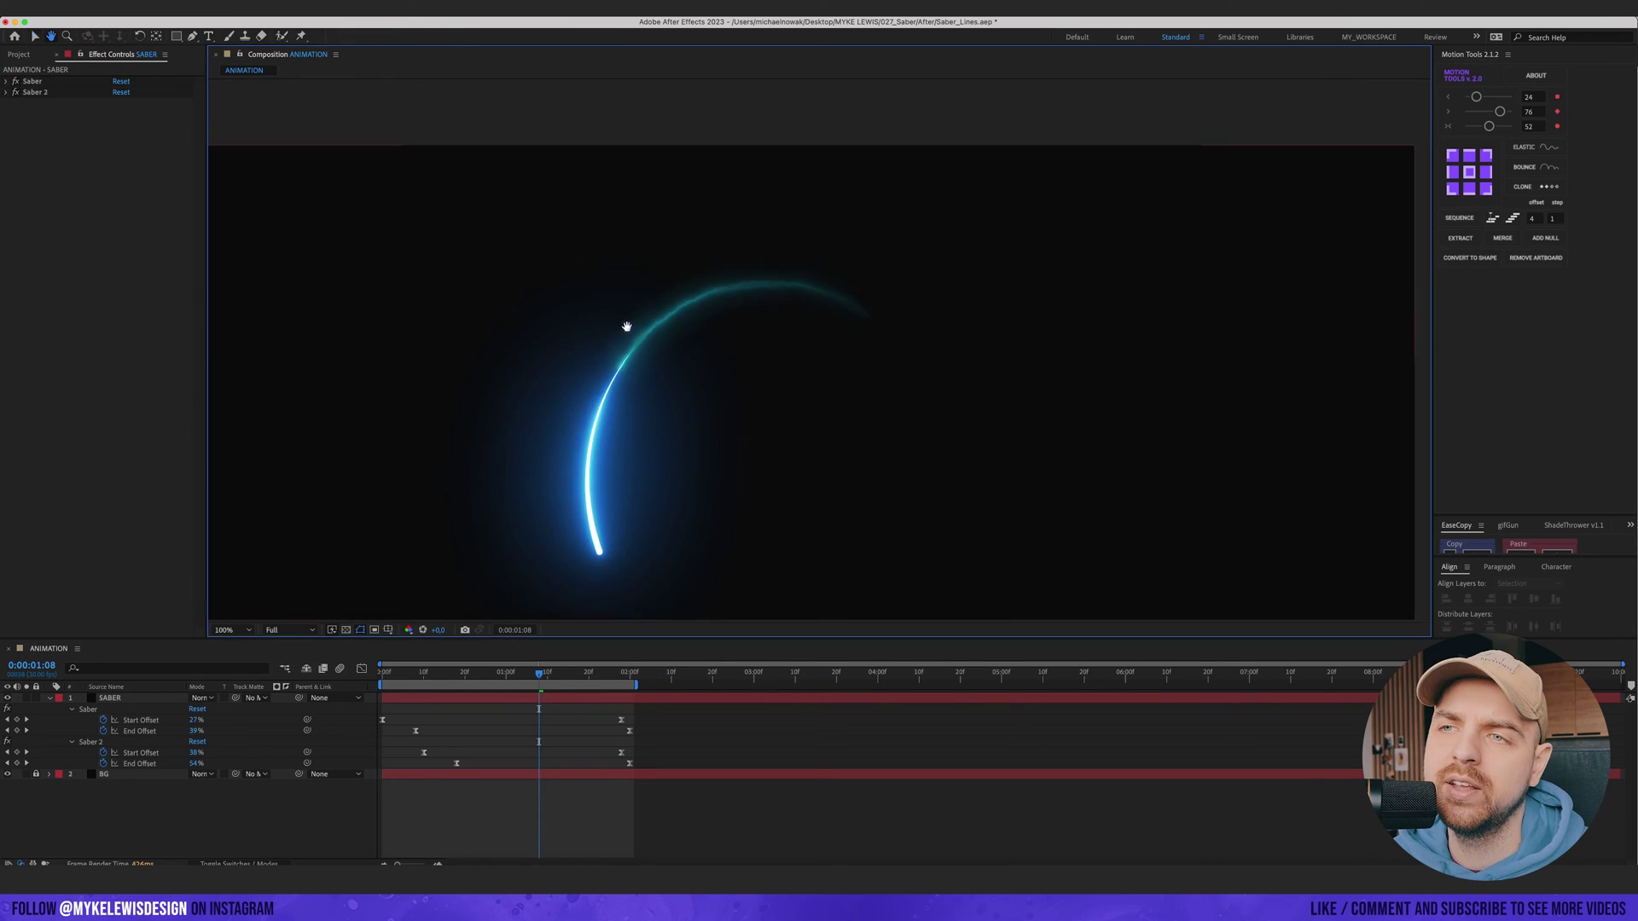
{"action": "scroll", "coordinate": [781, 373], "scroll_direction": "up", "scroll_amount": 2}
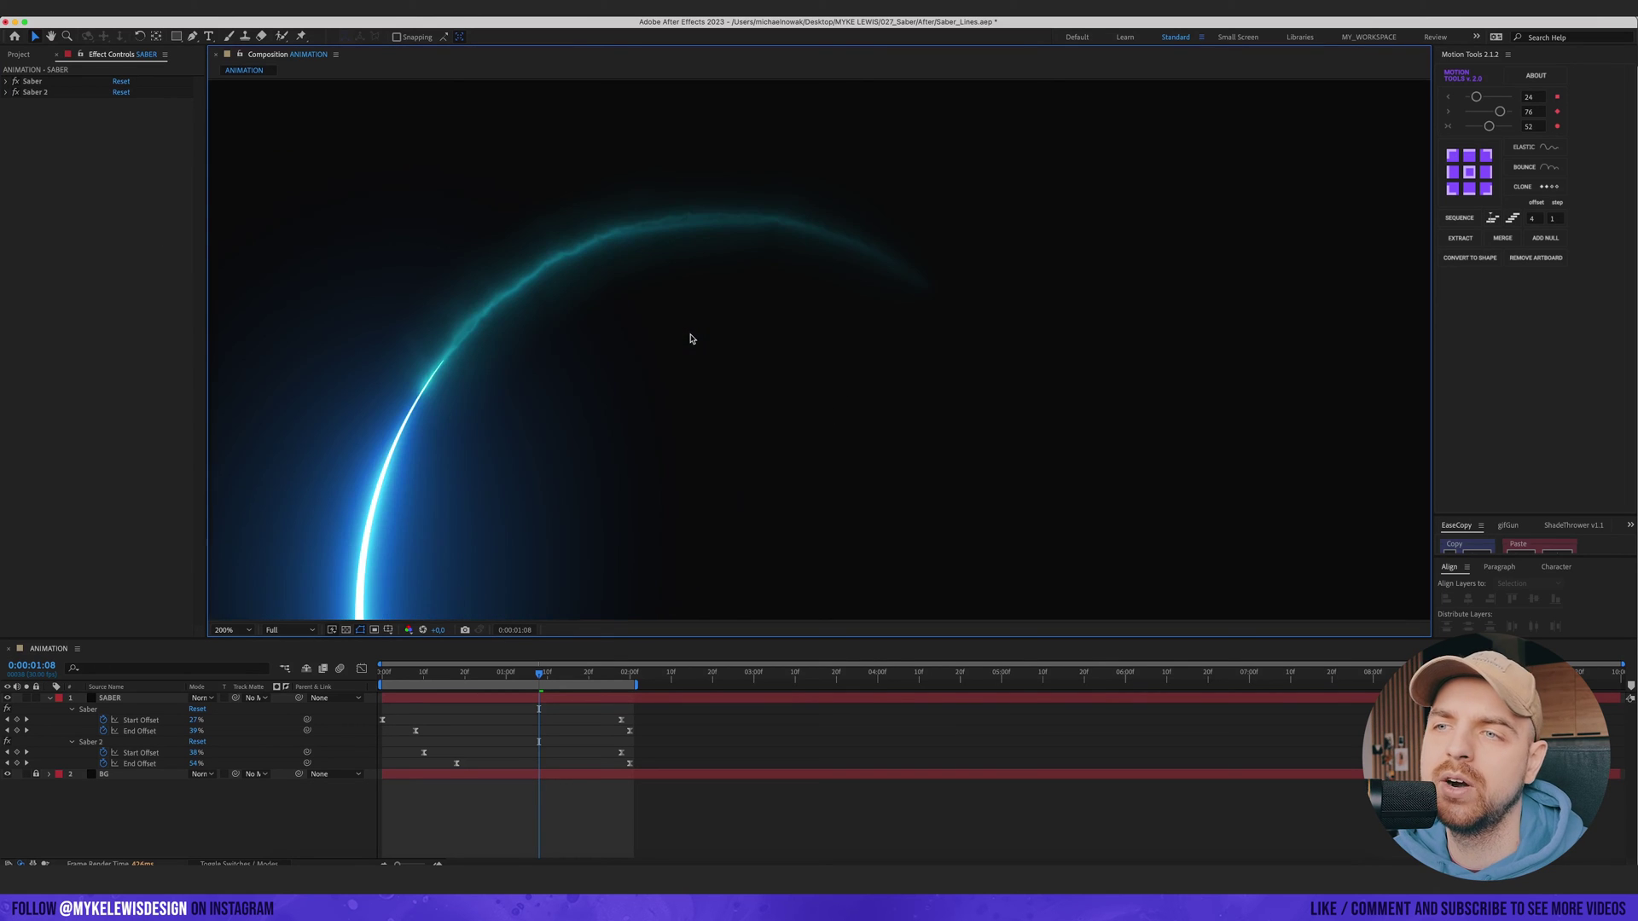
{"action": "scroll", "coordinate": [548, 359], "scroll_direction": "down", "scroll_amount": 2}
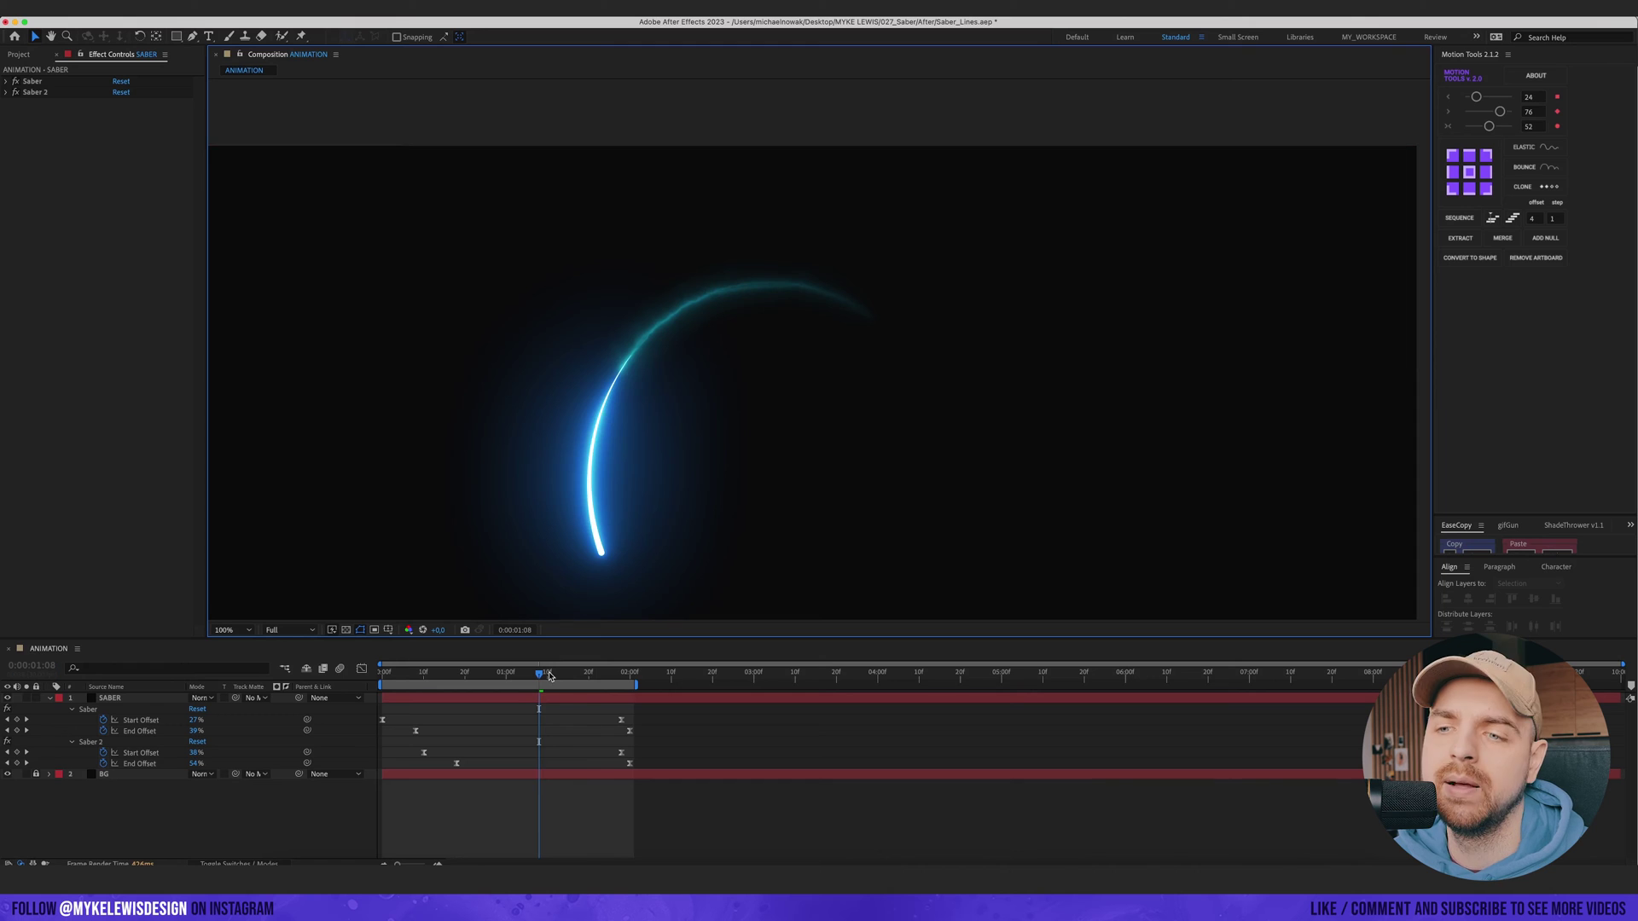
{"action": "left_click", "coordinate": [481, 674]}
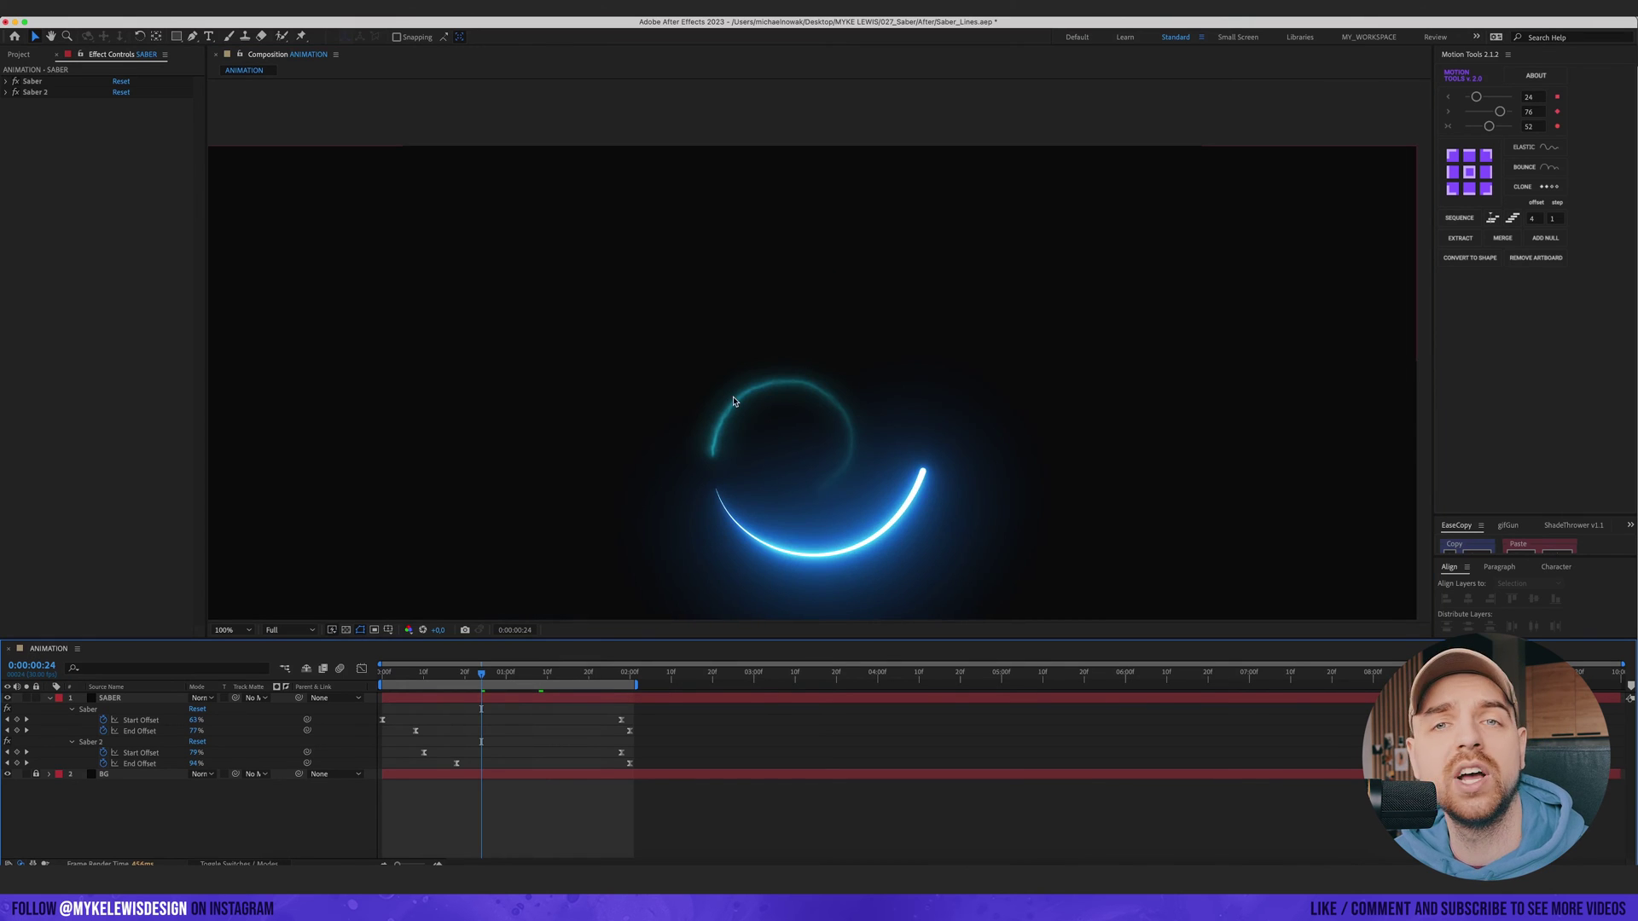
Step: Move Saber 2's first Start Offset keyframe back to about frame 1, deselect everything and preview the fog trail
{"action": "left_click_drag", "start_coordinate": [480, 769], "coordinate": [386, 753]}
{"action": "left_click", "coordinate": [410, 766]}
{"action": "key", "text": "space"}
{"action": "key", "text": "space"}
{"action": "key", "text": "super+shift+a"}
{"action": "left_click_drag", "start_coordinate": [592, 673], "coordinate": [611, 672]}
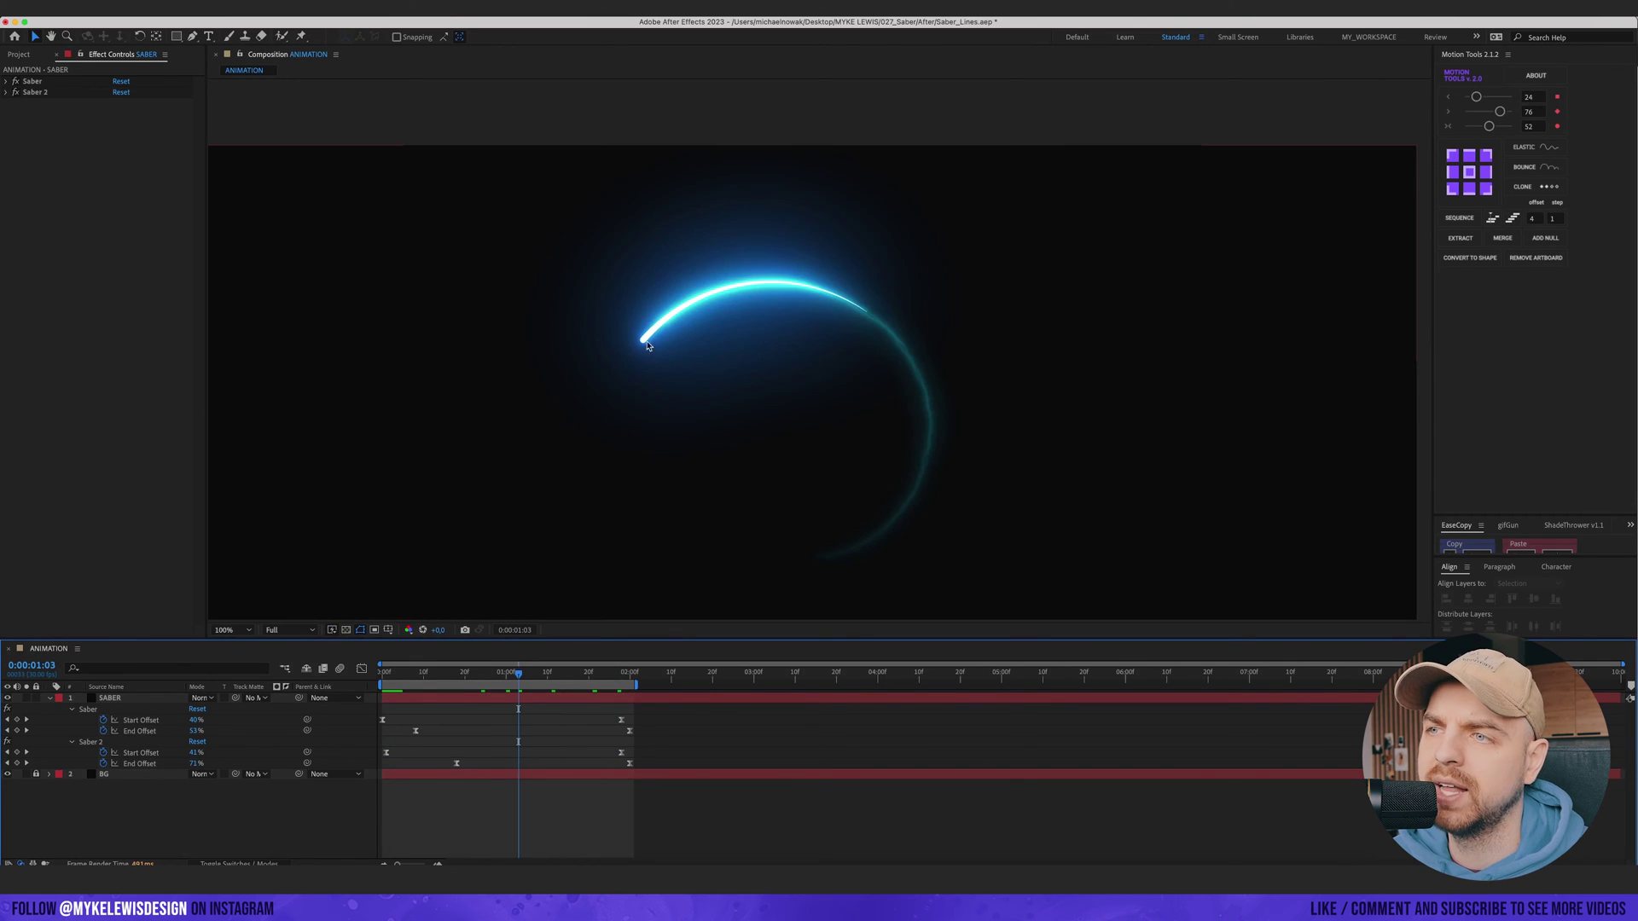
Step: Set the SABER layer's label color to Pink and duplicate the layer
{"action": "left_click_drag", "start_coordinate": [936, 336], "coordinate": [894, 307]}
{"action": "key", "text": "."}
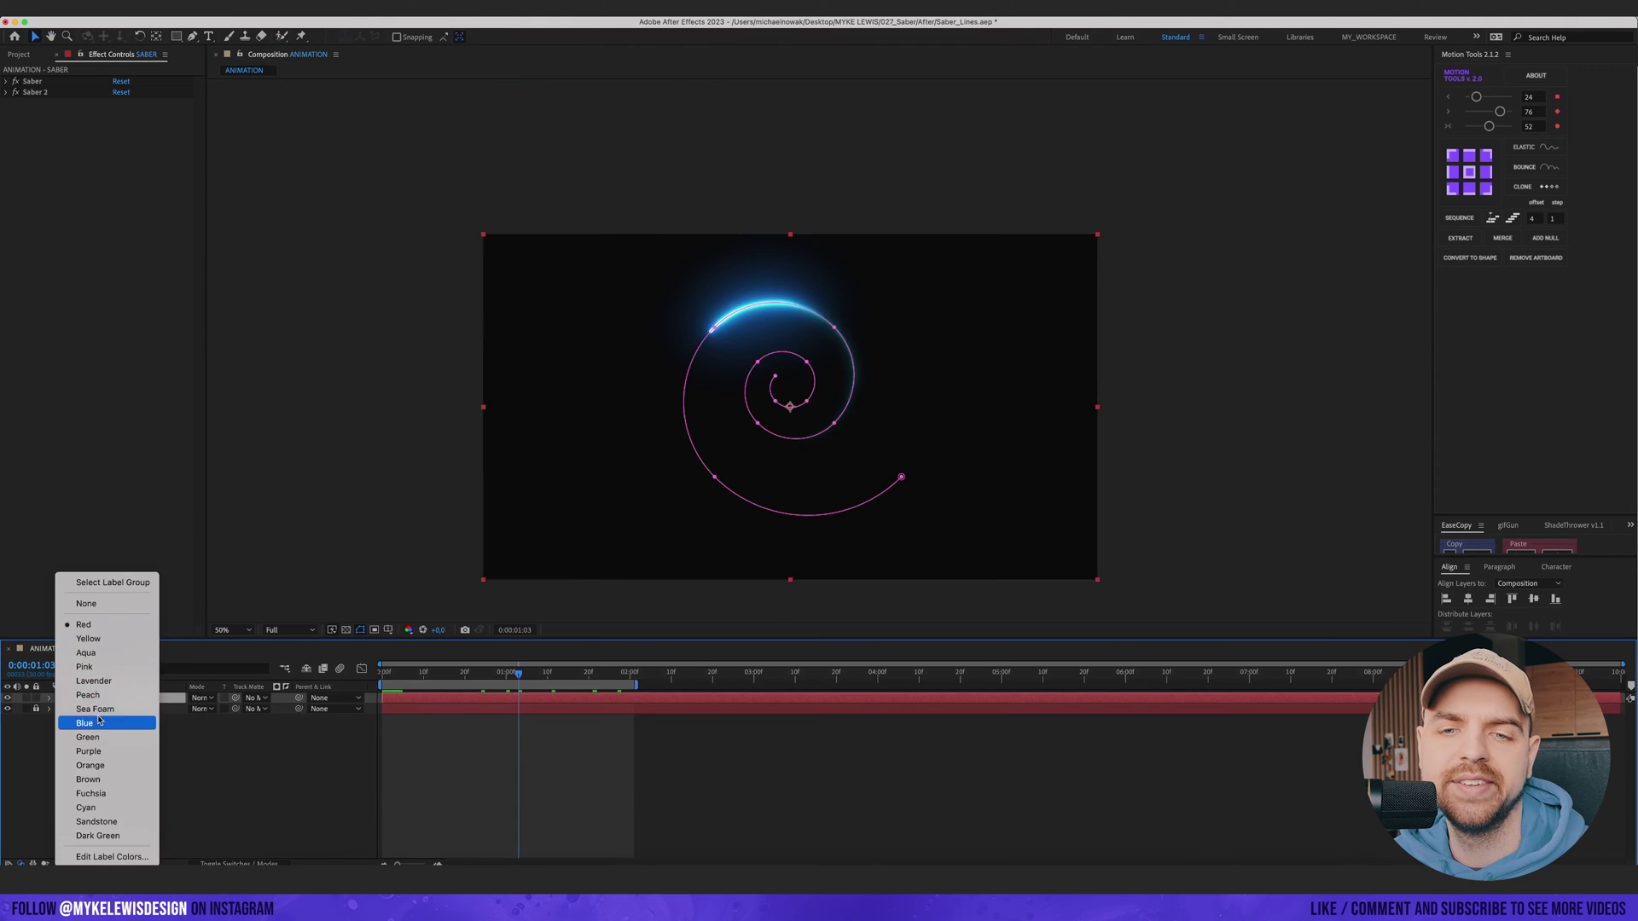
{"action": "left_click", "coordinate": [96, 667]}
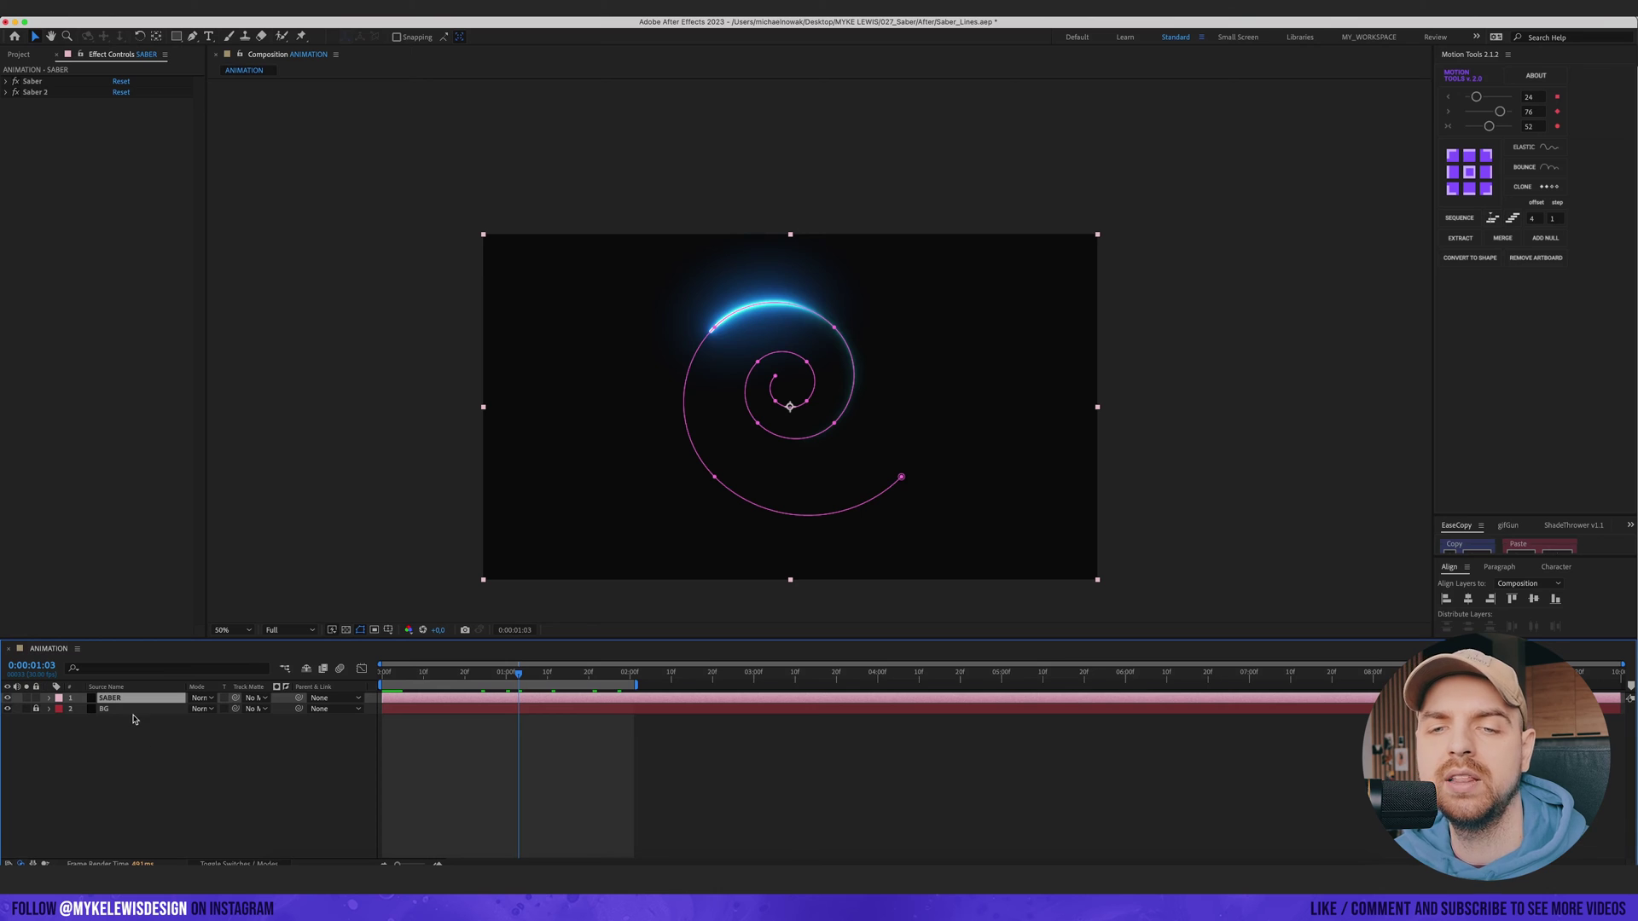
{"action": "key", "text": "super+d"}
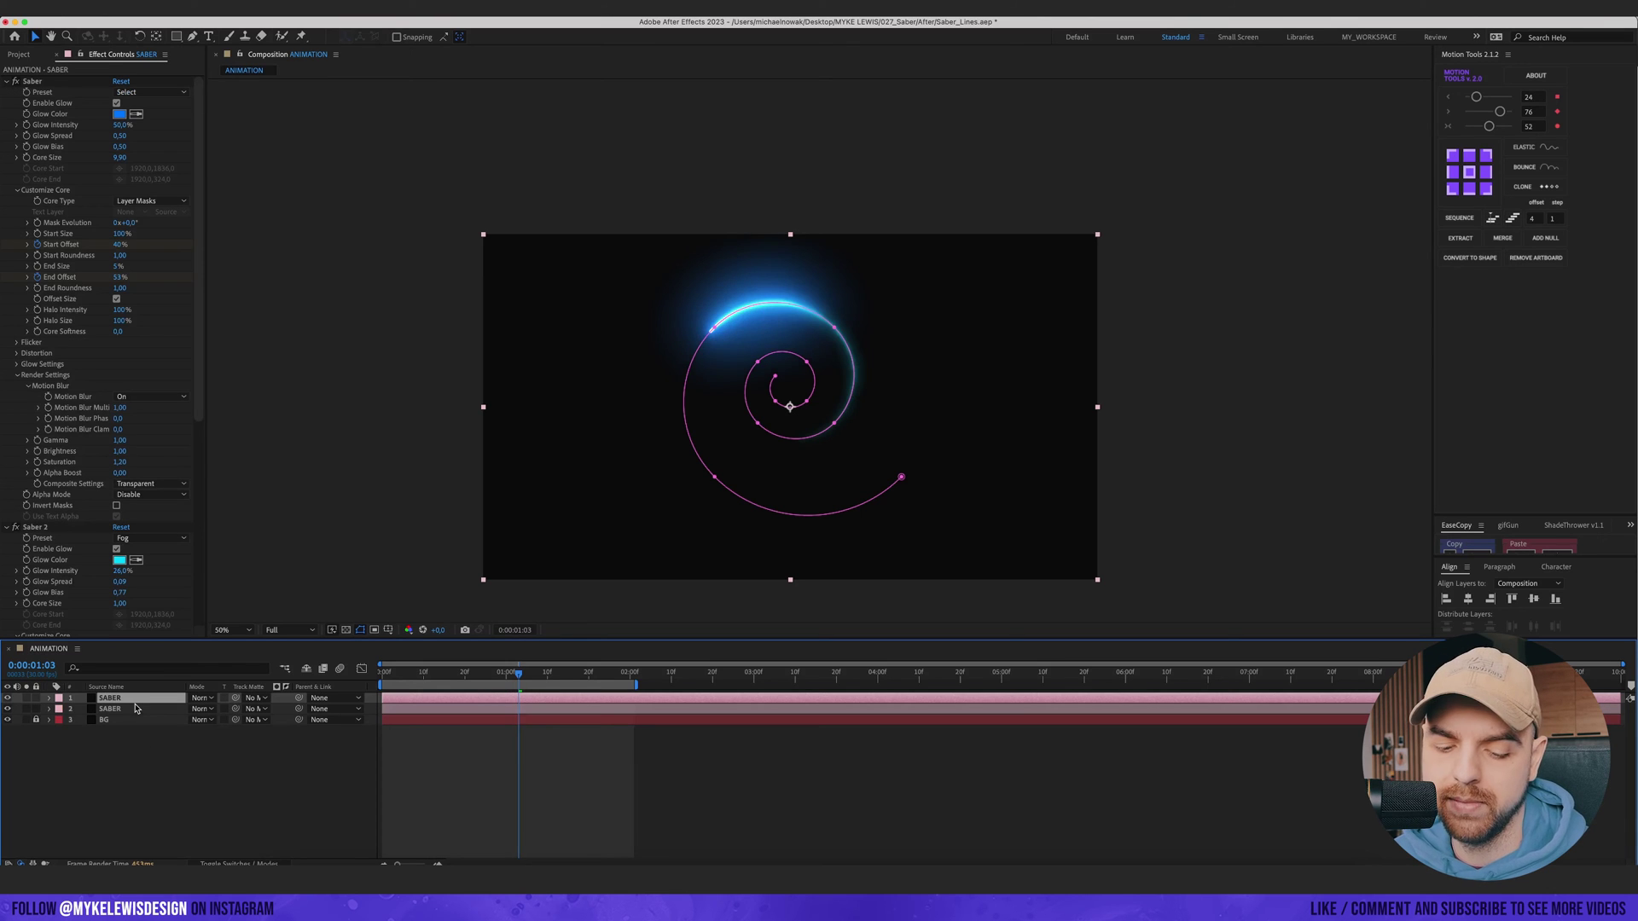
Step: Scale the duplicated layer's Mask 1 path down proportionally around its center to about two thirds
{"action": "left_click", "coordinate": [48, 698]}
{"action": "left_click", "coordinate": [60, 710]}
{"action": "left_click", "coordinate": [72, 720]}
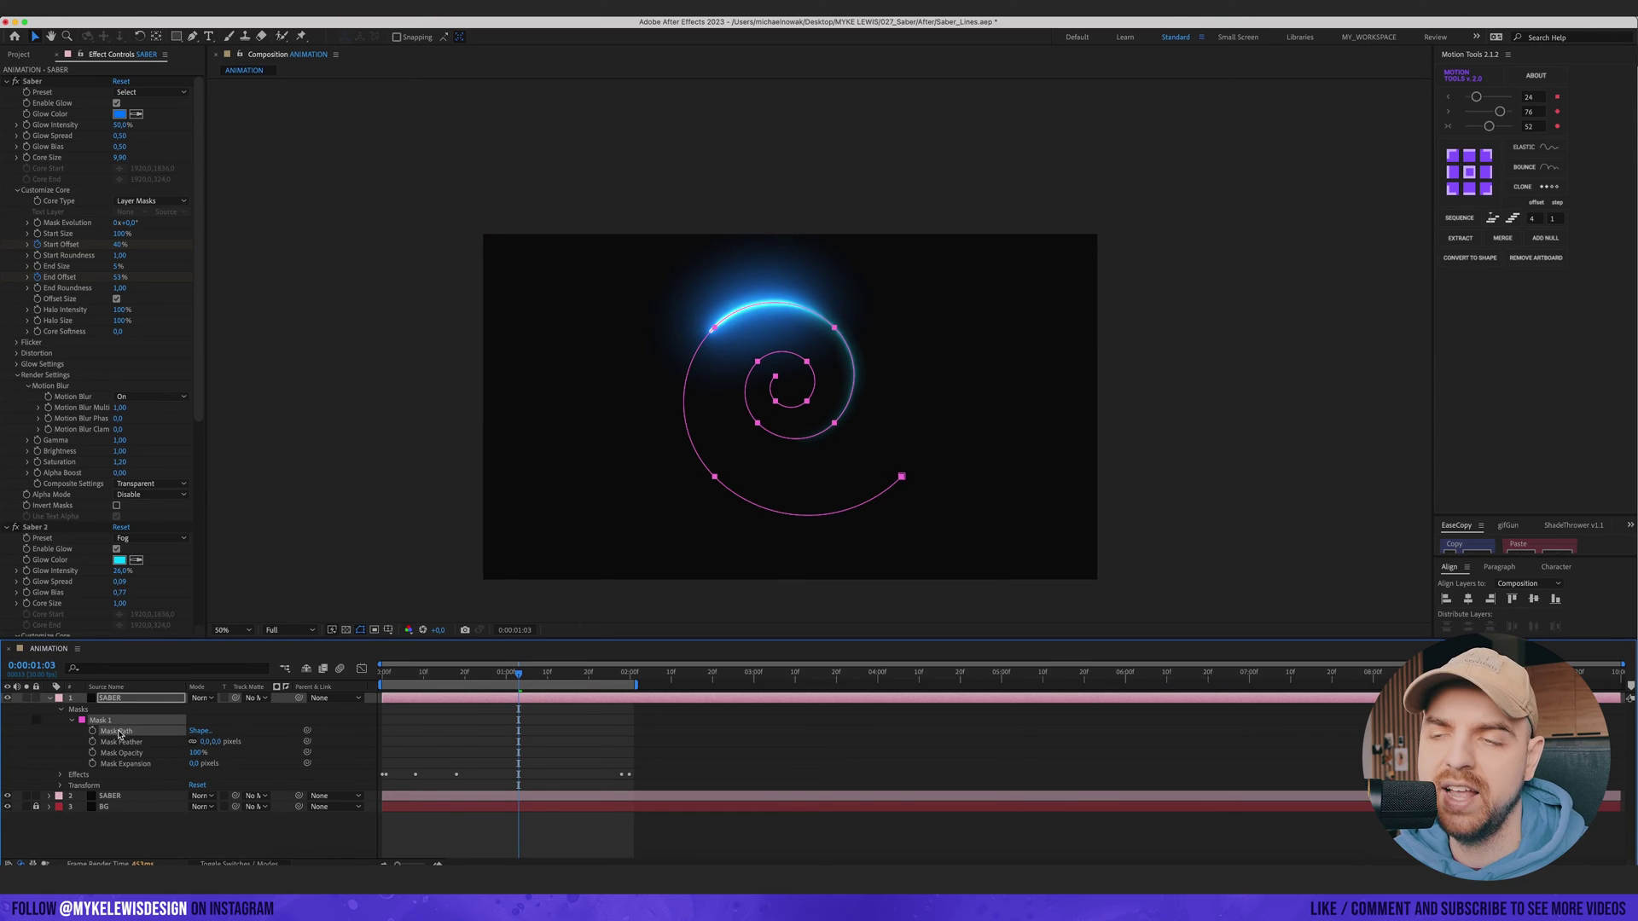
{"action": "key", "text": "super+t"}
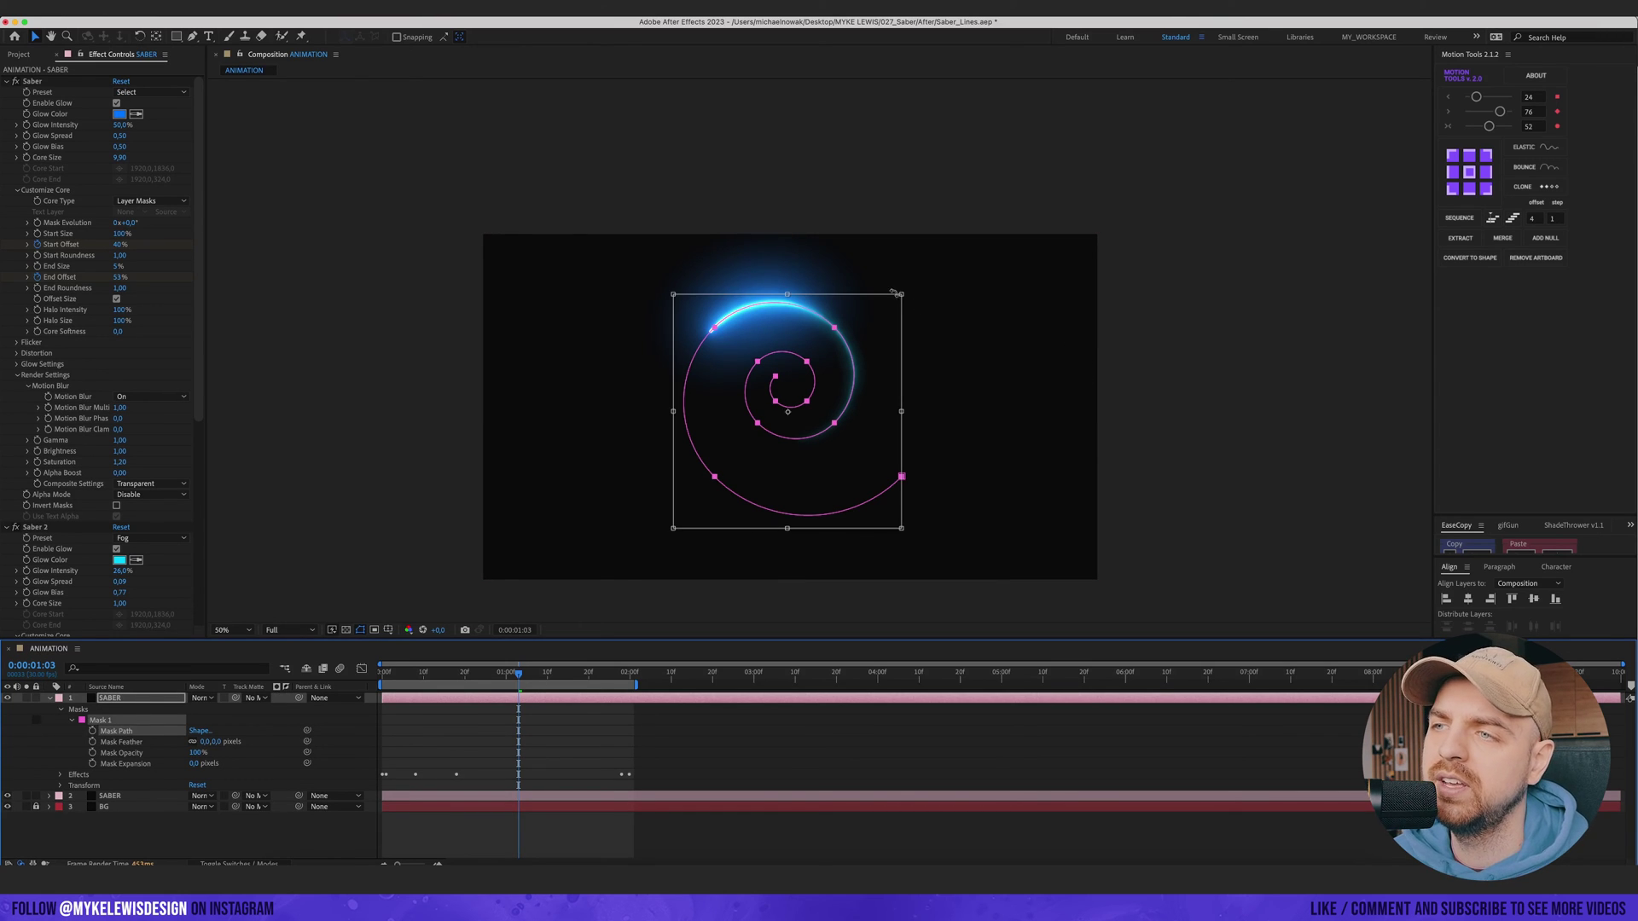
{"action": "left_click_drag", "start_coordinate": [902, 291], "coordinate": [870, 330]}
{"action": "left_click", "coordinate": [491, 755]}
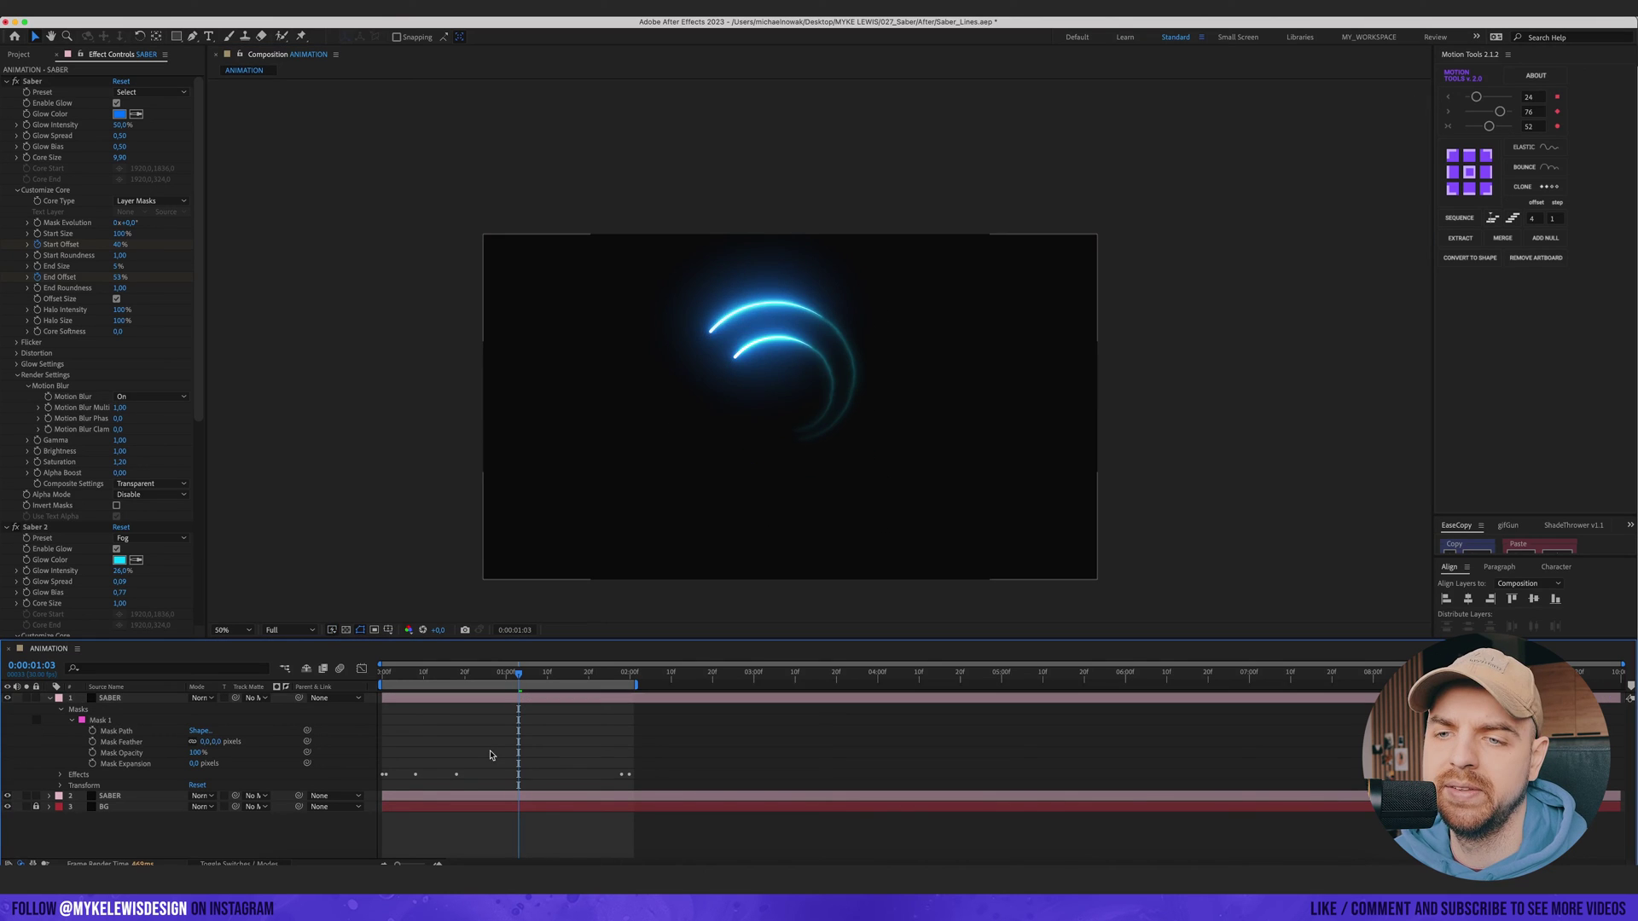
Step: Duplicate the smaller spiral layer and scale the new copy's mask path down again around its center
{"action": "left_click", "coordinate": [48, 698]}
{"action": "left_click", "coordinate": [120, 699]}
{"action": "key", "text": "super+d"}
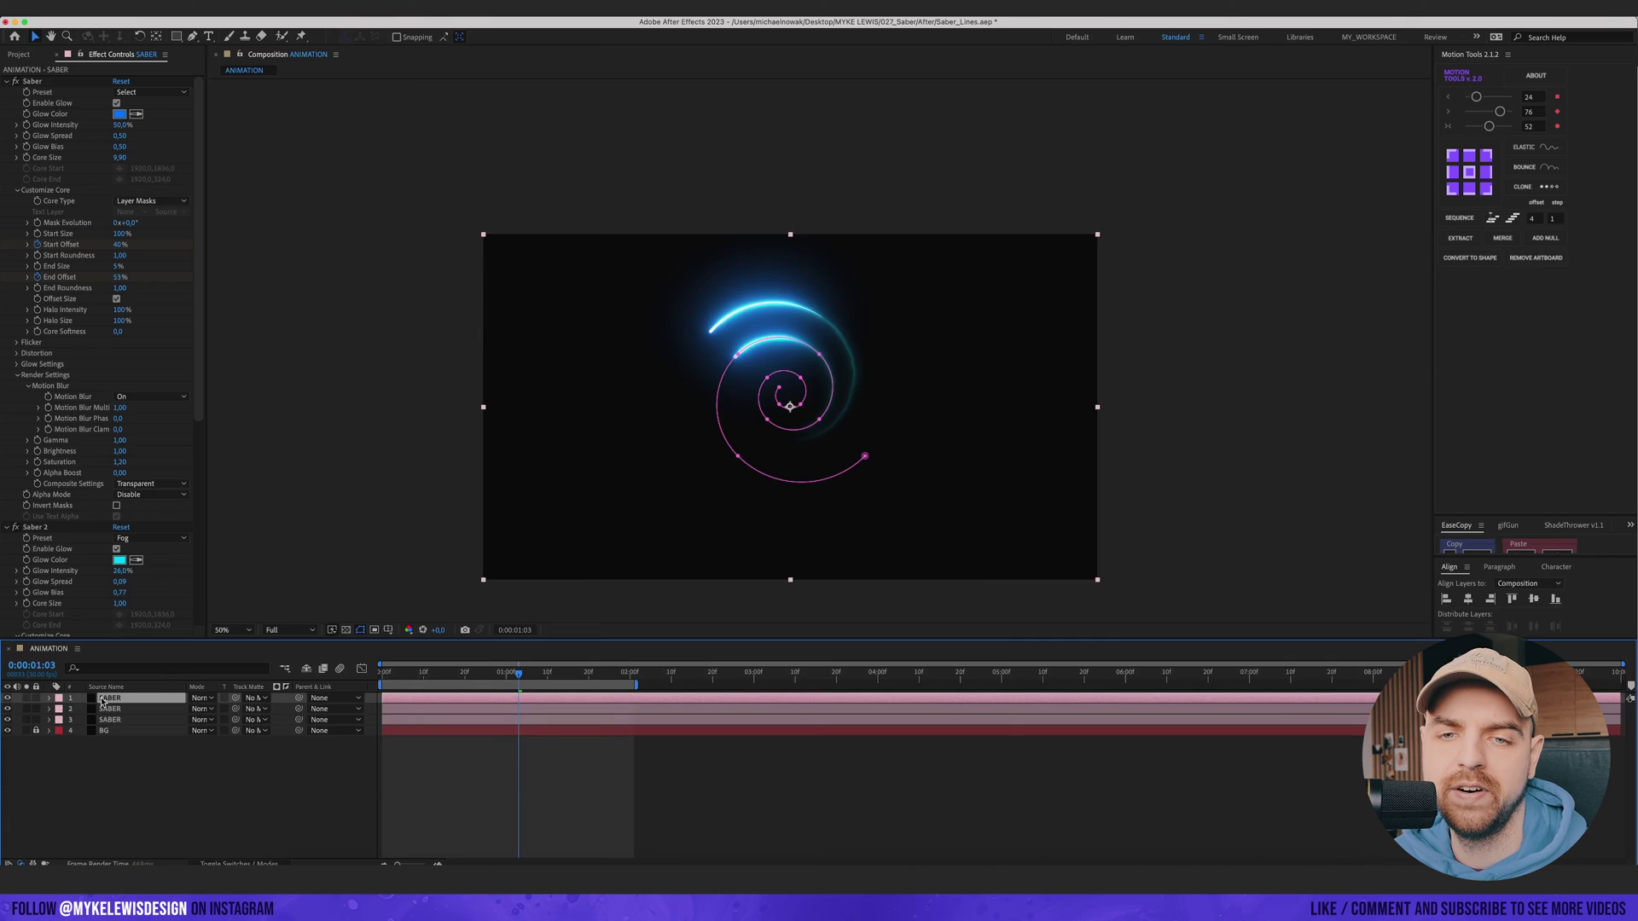
{"action": "left_click", "coordinate": [58, 698]}
{"action": "left_click", "coordinate": [49, 697]}
{"action": "left_click", "coordinate": [61, 709]}
{"action": "left_click", "coordinate": [71, 720]}
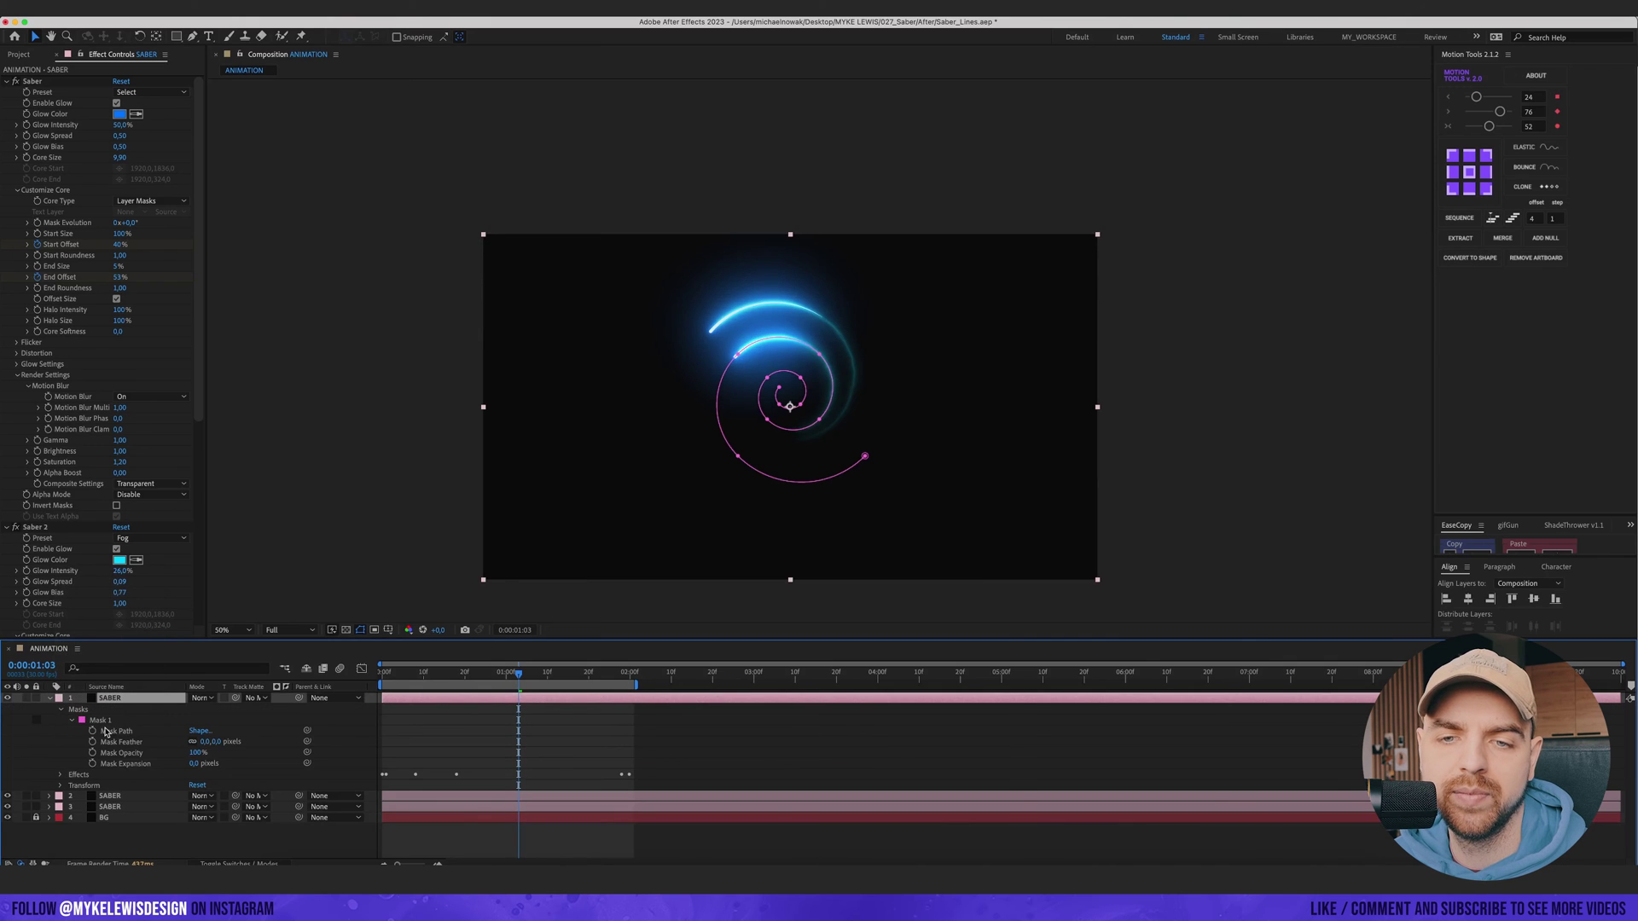
{"action": "left_click", "coordinate": [115, 731]}
{"action": "key", "text": "super+t"}
{"action": "left_click_drag", "start_coordinate": [864, 332], "coordinate": [835, 362]}
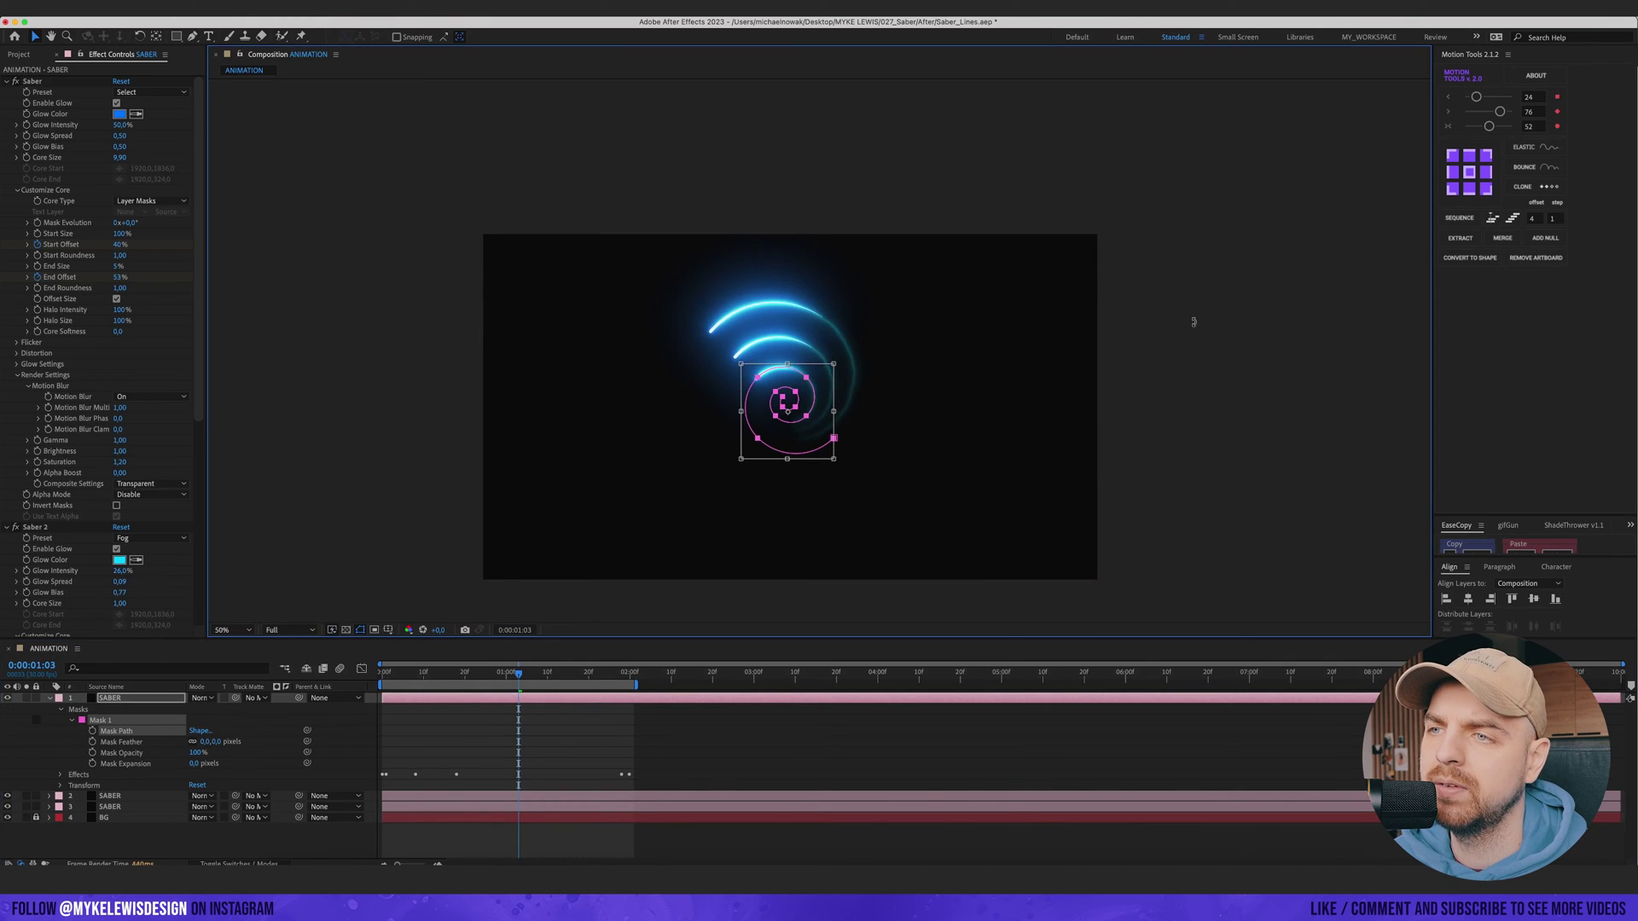
{"action": "left_click", "coordinate": [705, 749]}
Step: Set the composition preview resolution to Quarter and play back the three nested spirals
{"action": "left_click_drag", "start_coordinate": [518, 673], "coordinate": [580, 674]}
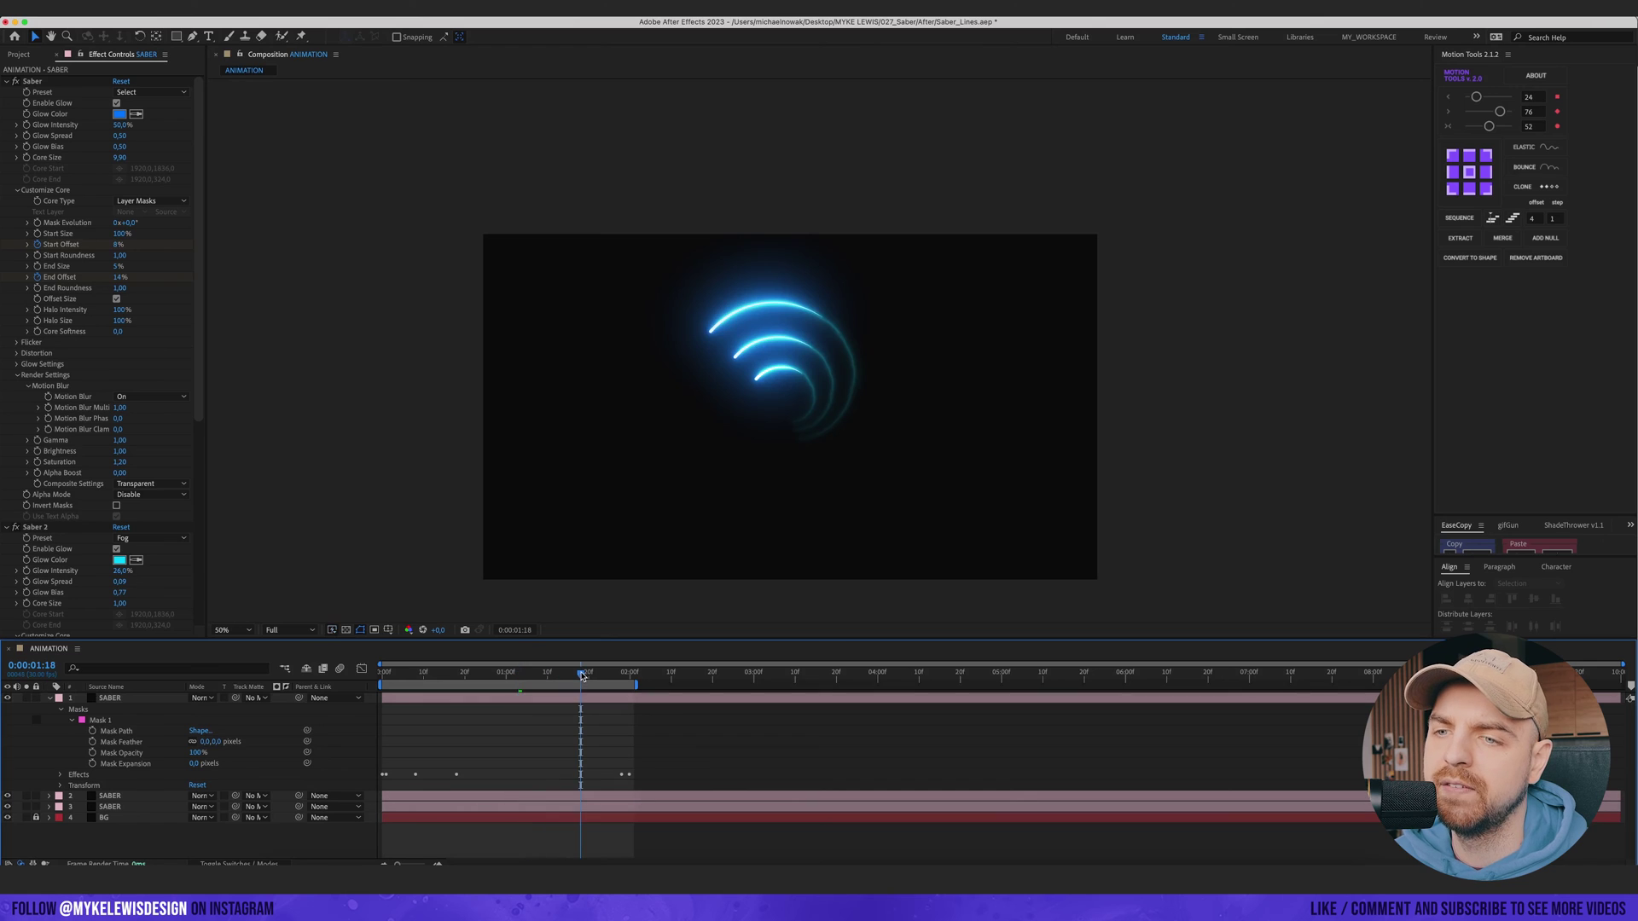
{"action": "left_click", "coordinate": [288, 629]}
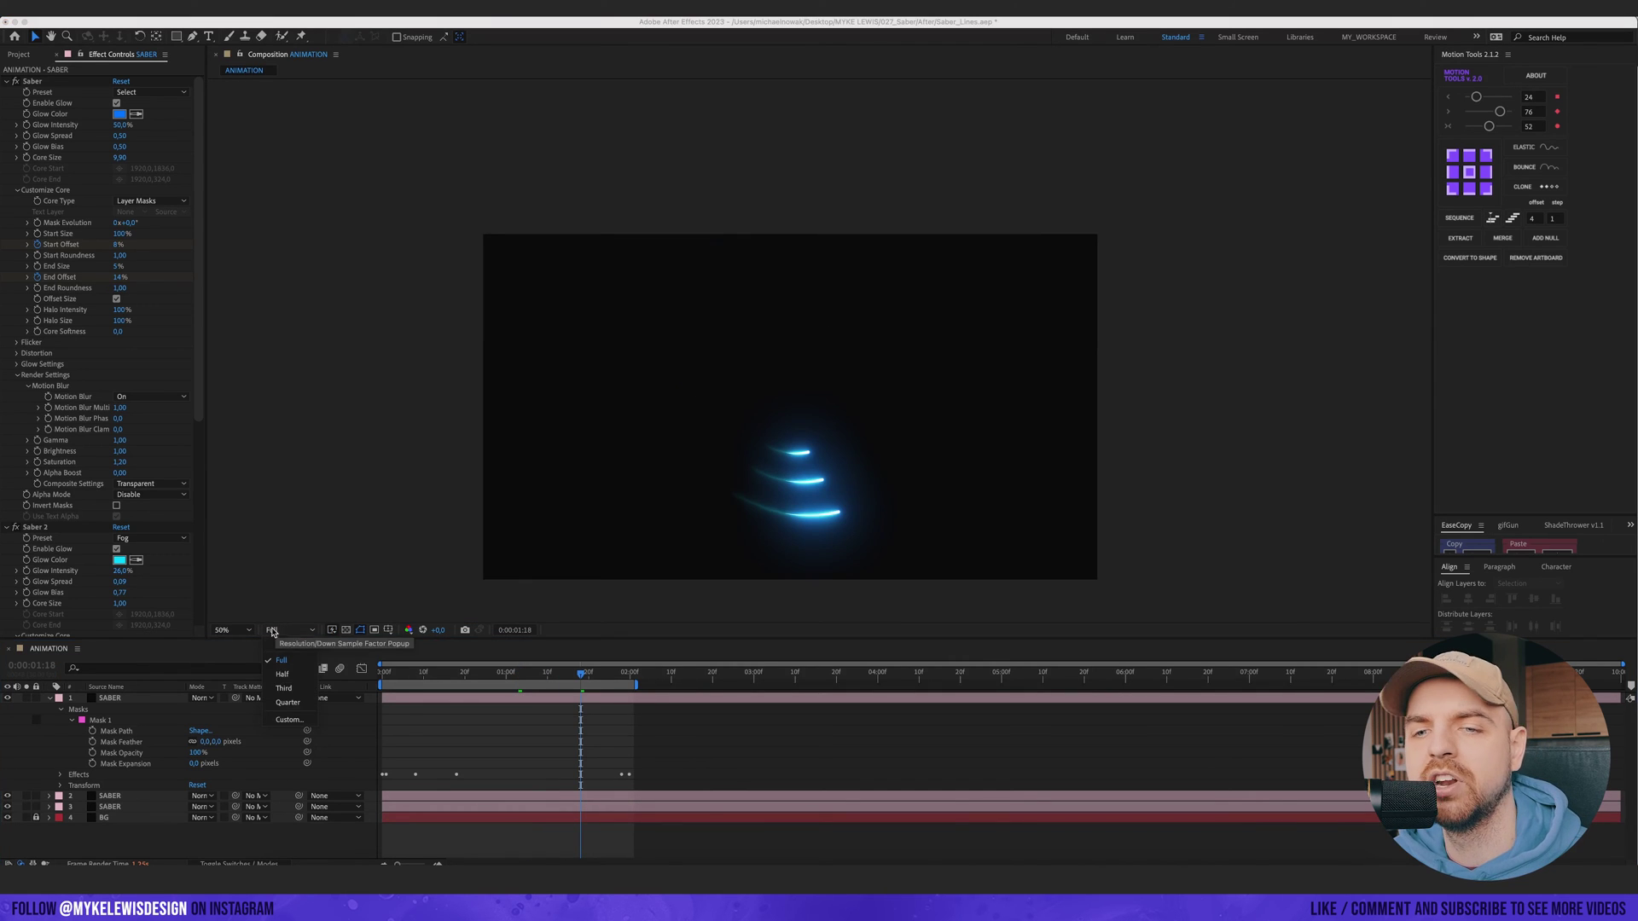
{"action": "left_click", "coordinate": [288, 704]}
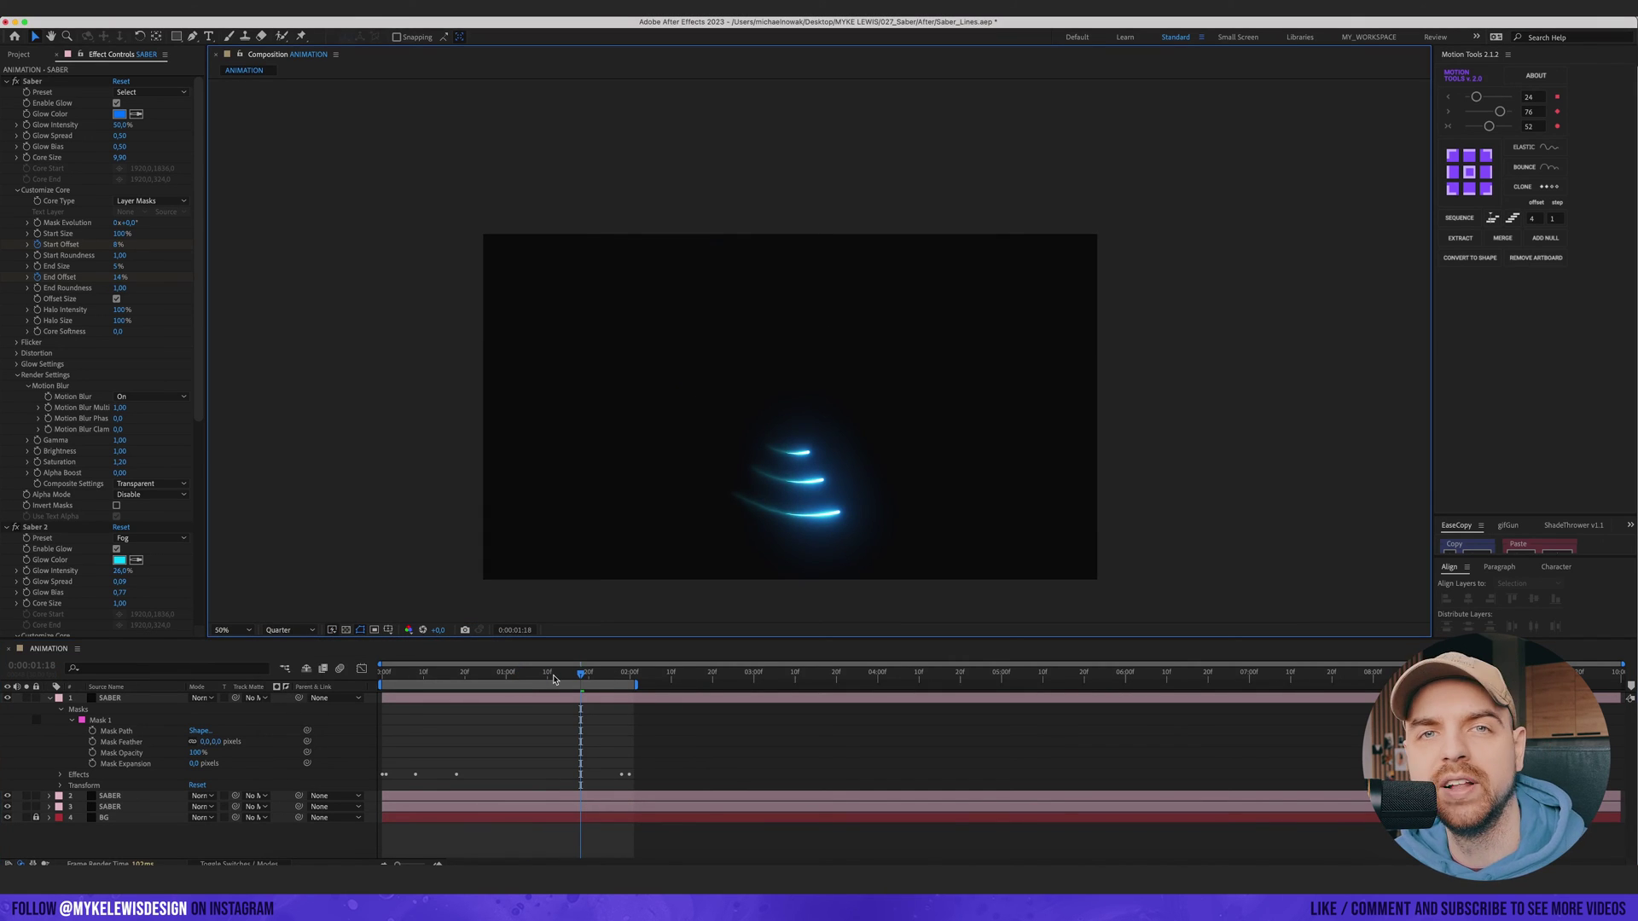
{"action": "key", "text": "space"}
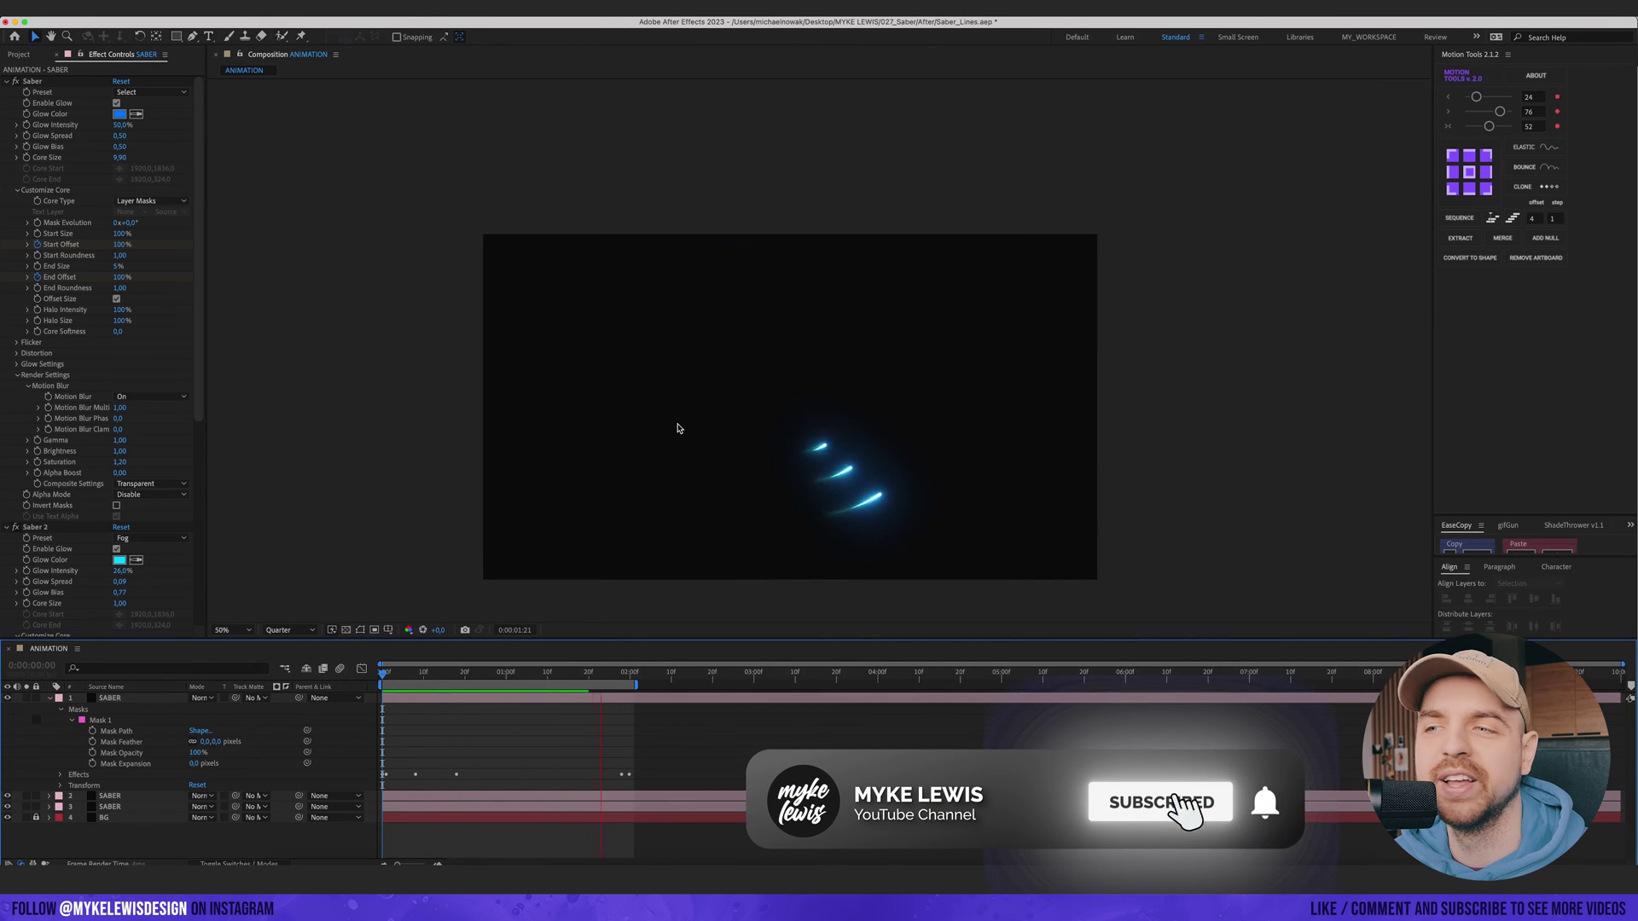
{"action": "key", "text": "space"}
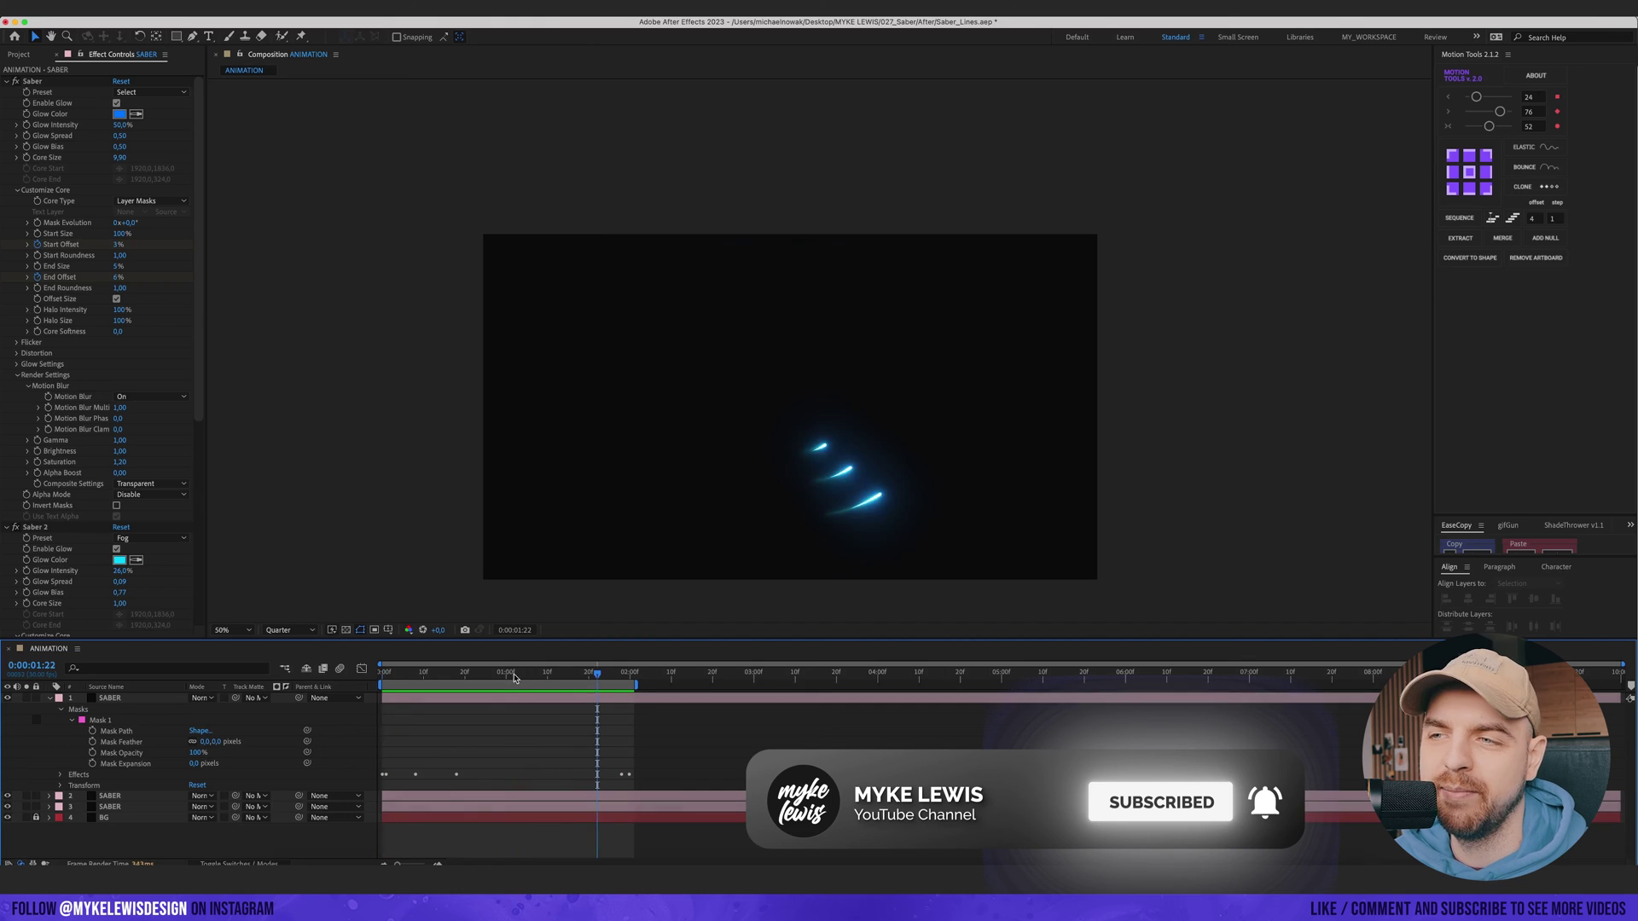
Step: Change the glow color of both Saber effects on the innermost spiral layer to pink, with FF0171 for Saber 2
{"action": "mouse_move", "coordinate": [514, 678]}
{"action": "left_mouse_down"}
{"action": "mouse_move", "coordinate": [456, 678]}
{"action": "mouse_move", "coordinate": [533, 677]}
{"action": "mouse_move", "coordinate": [501, 676]}
{"action": "left_mouse_up"}
{"action": "left_click", "coordinate": [117, 749]}
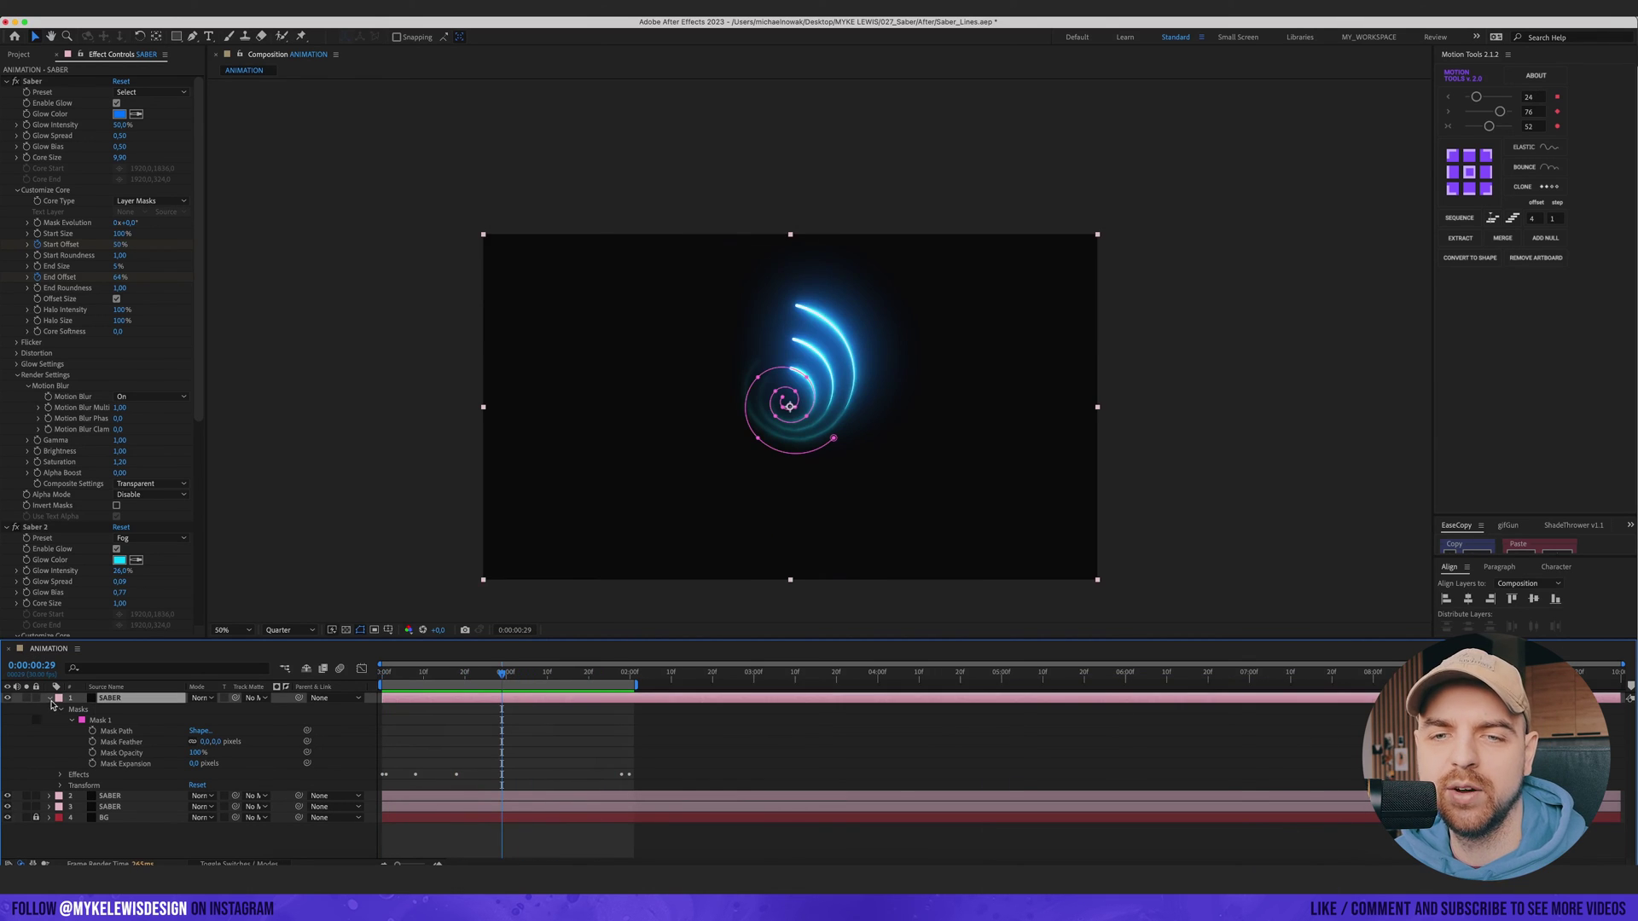
{"action": "left_click", "coordinate": [49, 700]}
{"action": "left_click", "coordinate": [124, 114]}
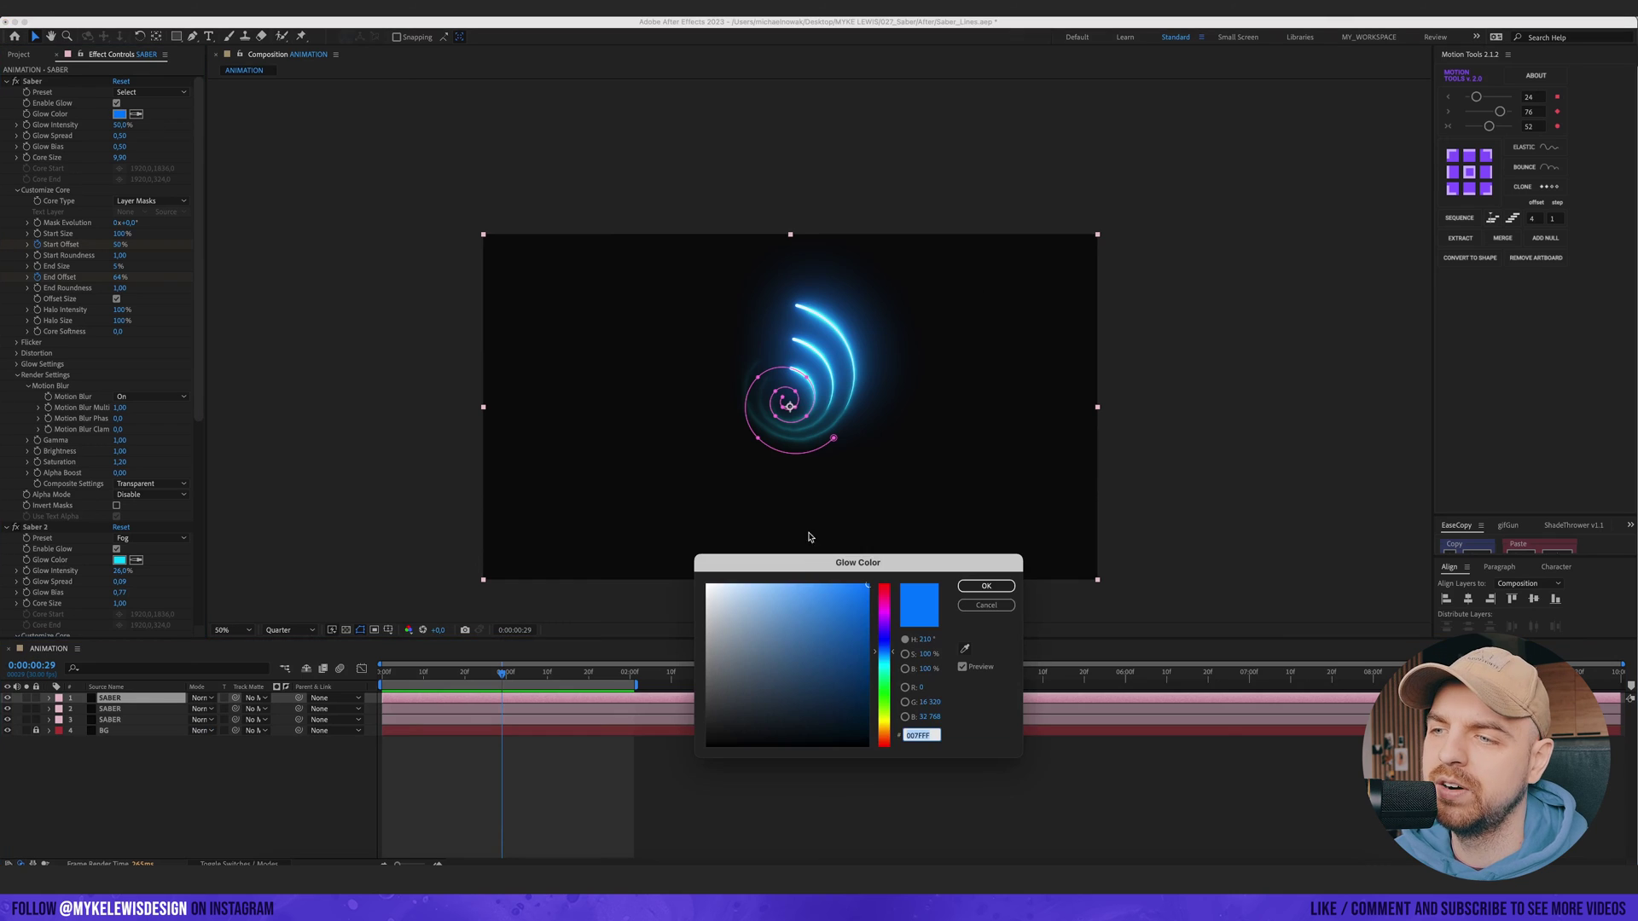
{"action": "left_click", "coordinate": [885, 595]}
{"action": "key", "text": "Return"}
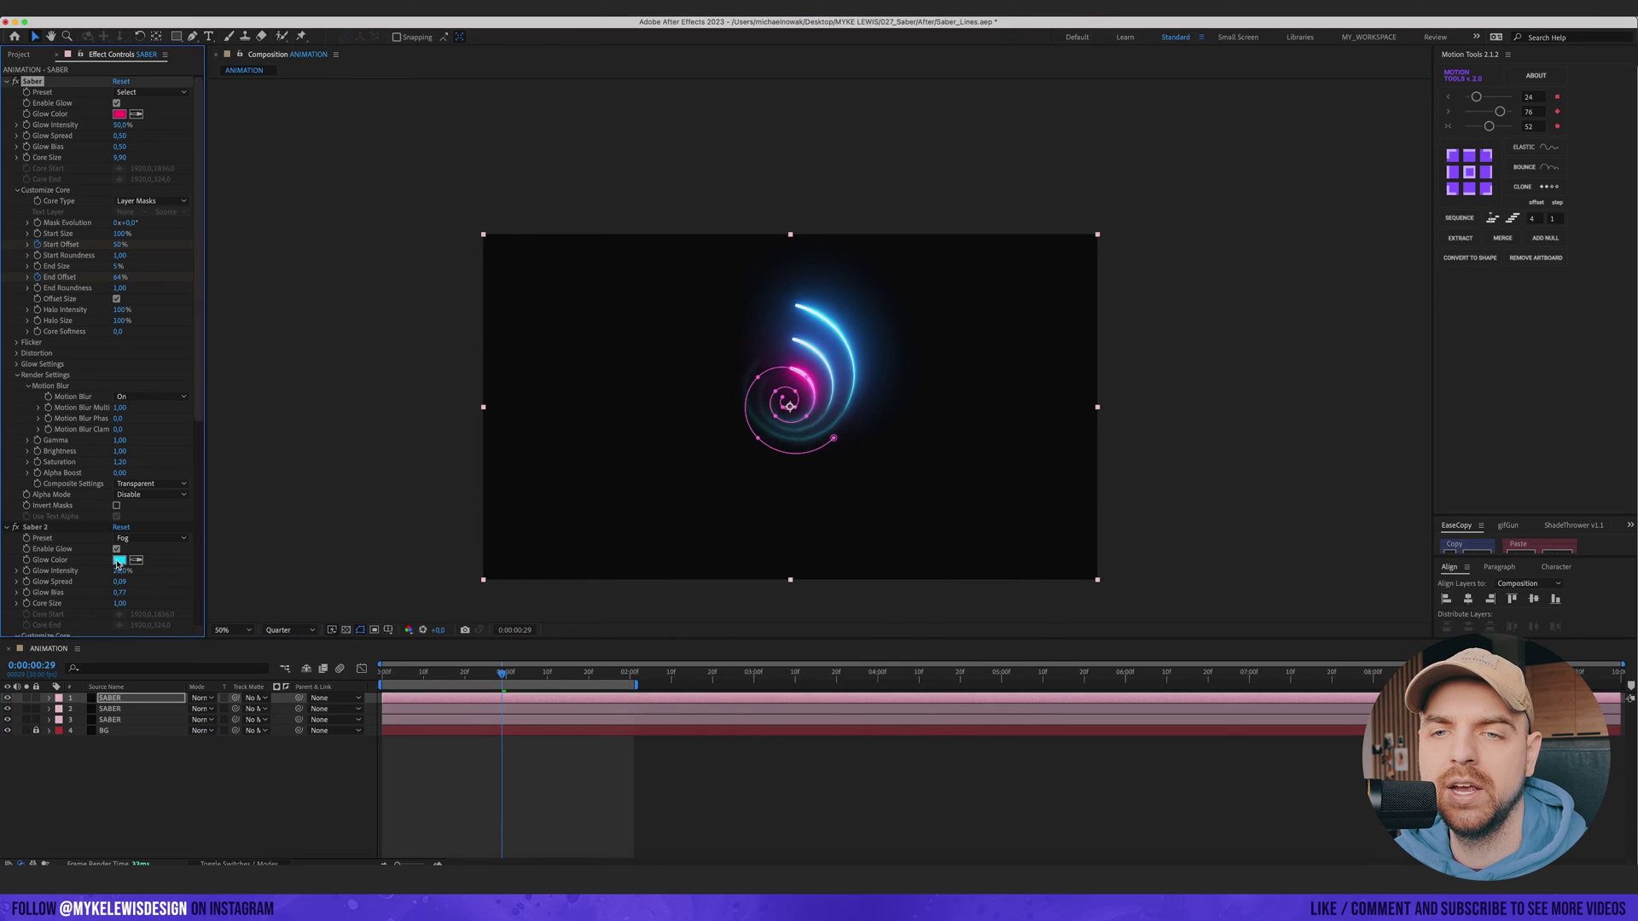
{"action": "left_click", "coordinate": [119, 560]}
{"action": "left_click", "coordinate": [887, 599]}
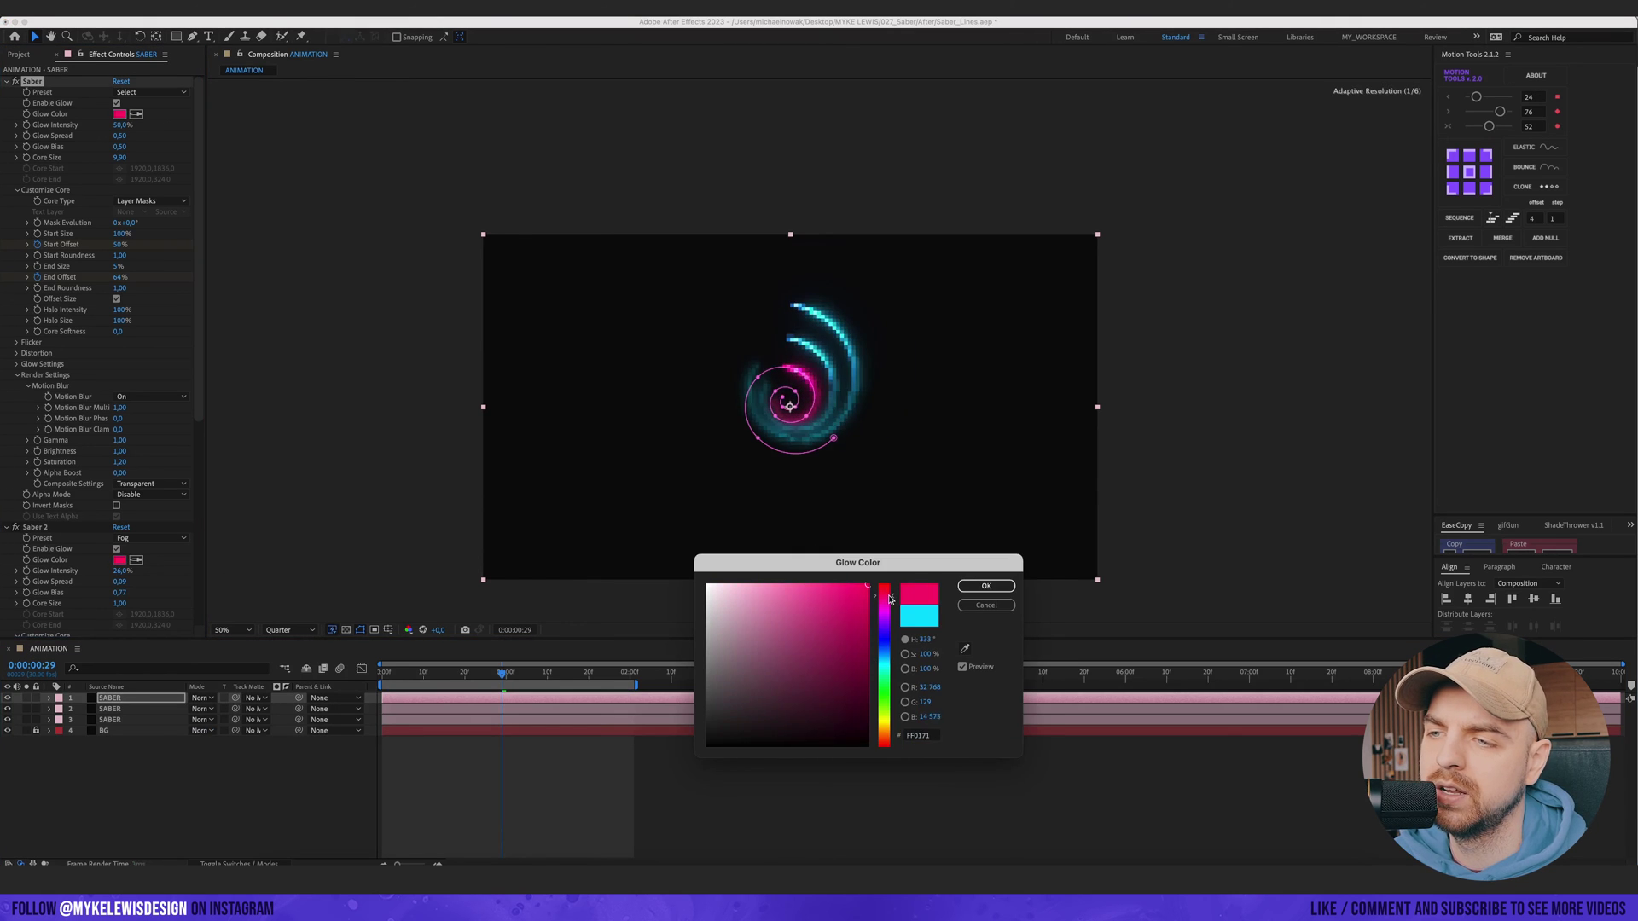
{"action": "key", "text": "Return"}
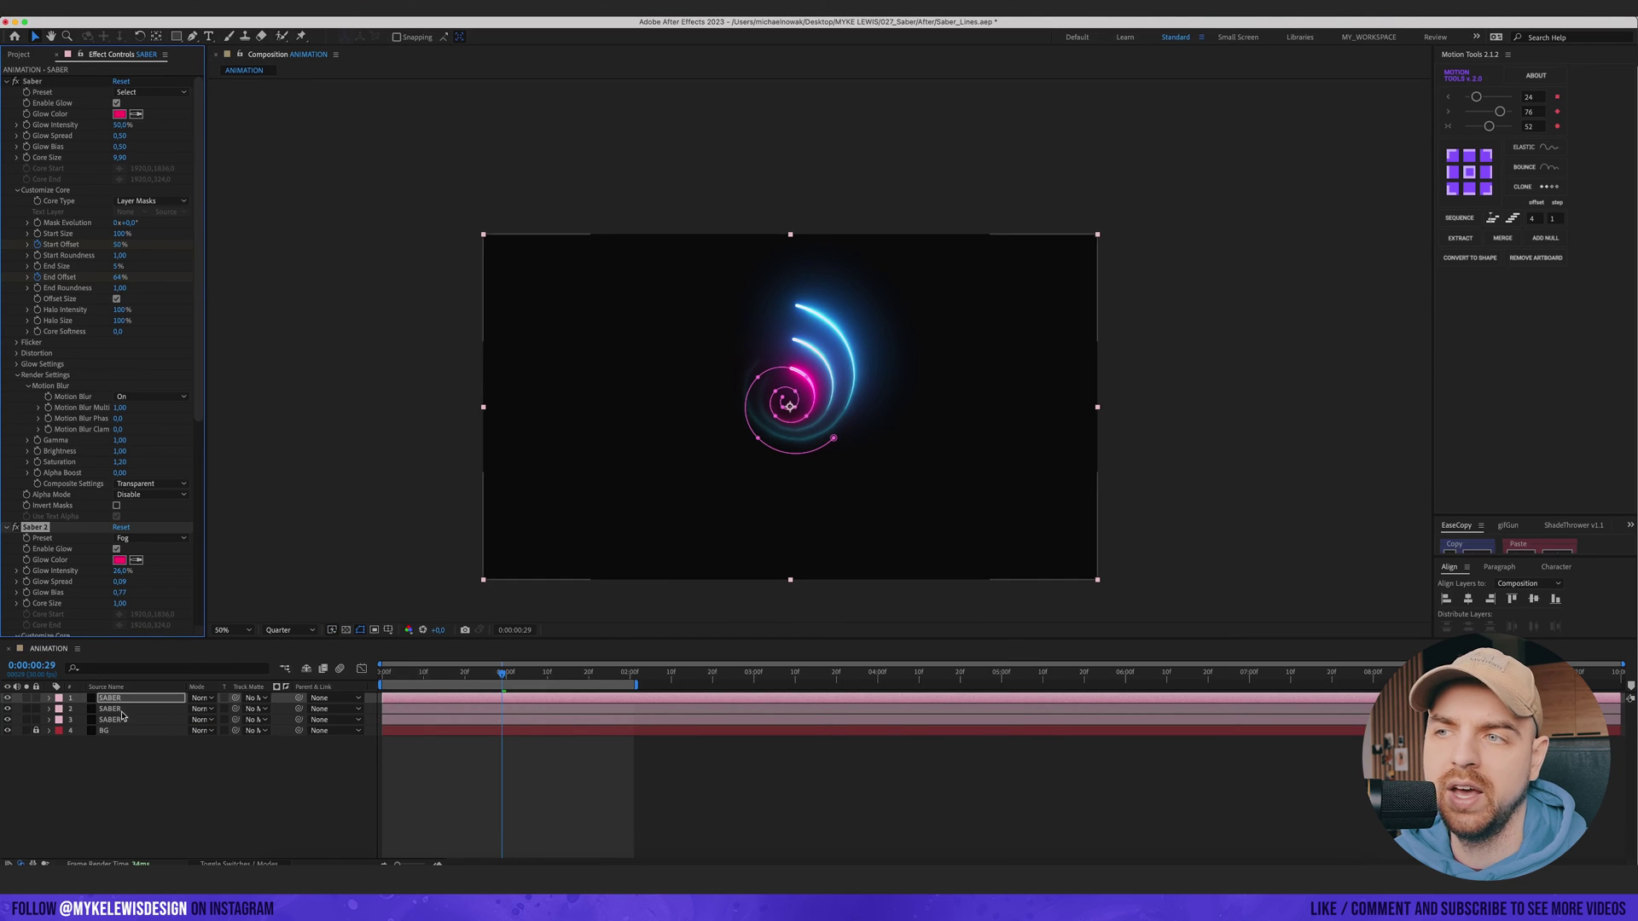
Step: Change the glow color of both Saber effects on the middle spiral layer to green
{"action": "left_click", "coordinate": [121, 711]}
{"action": "left_click", "coordinate": [119, 115]}
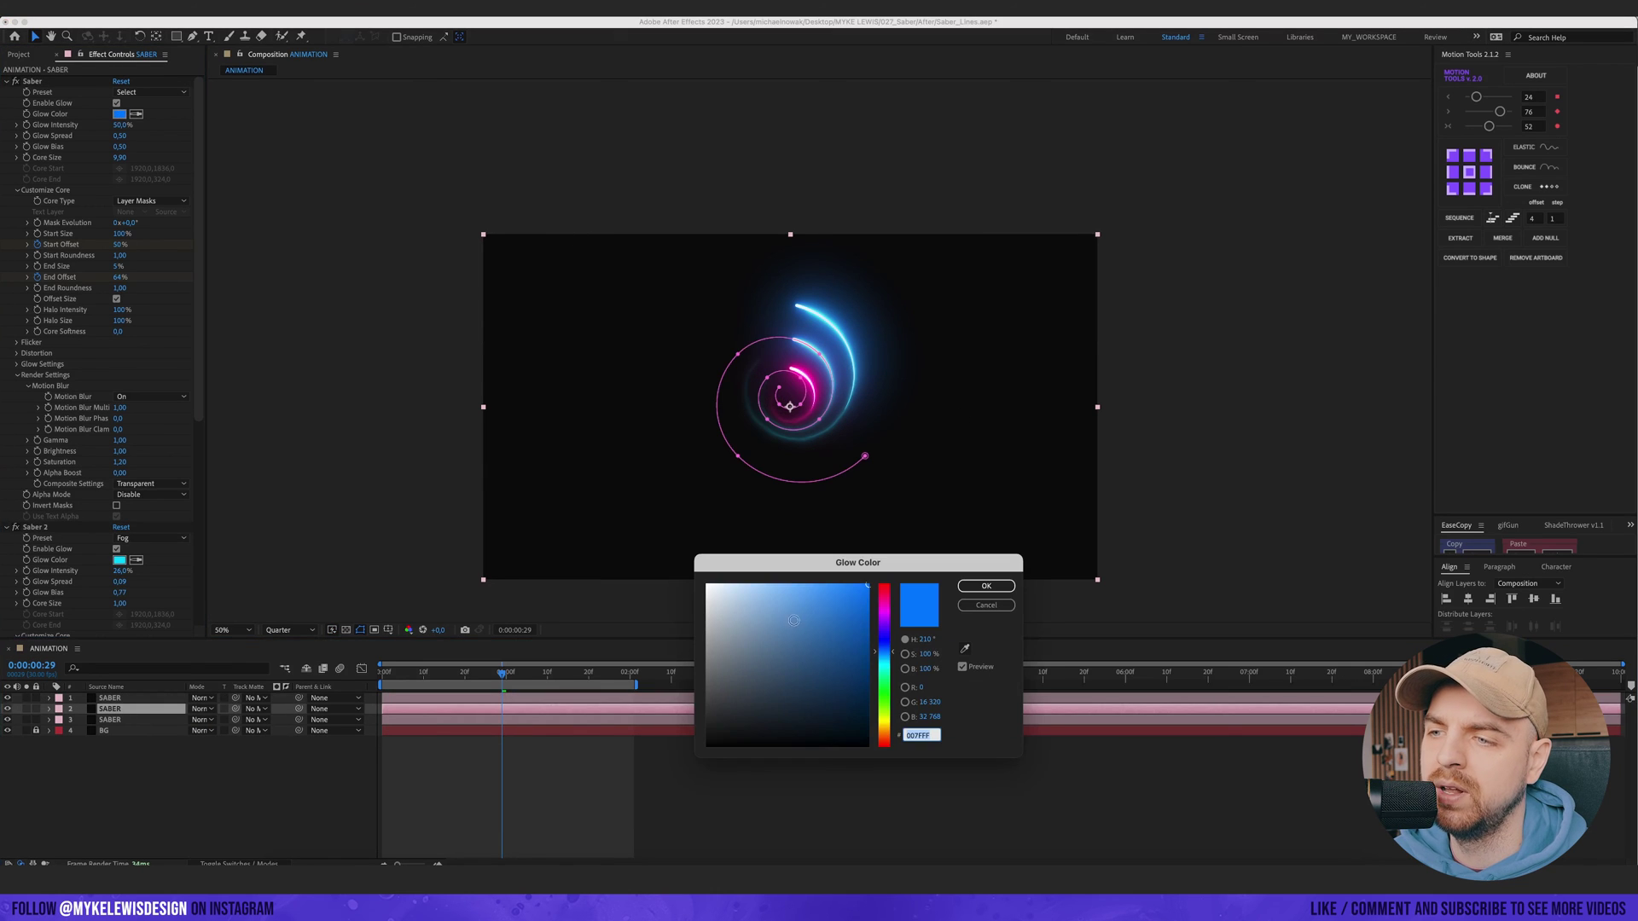
{"action": "left_click", "coordinate": [883, 668]}
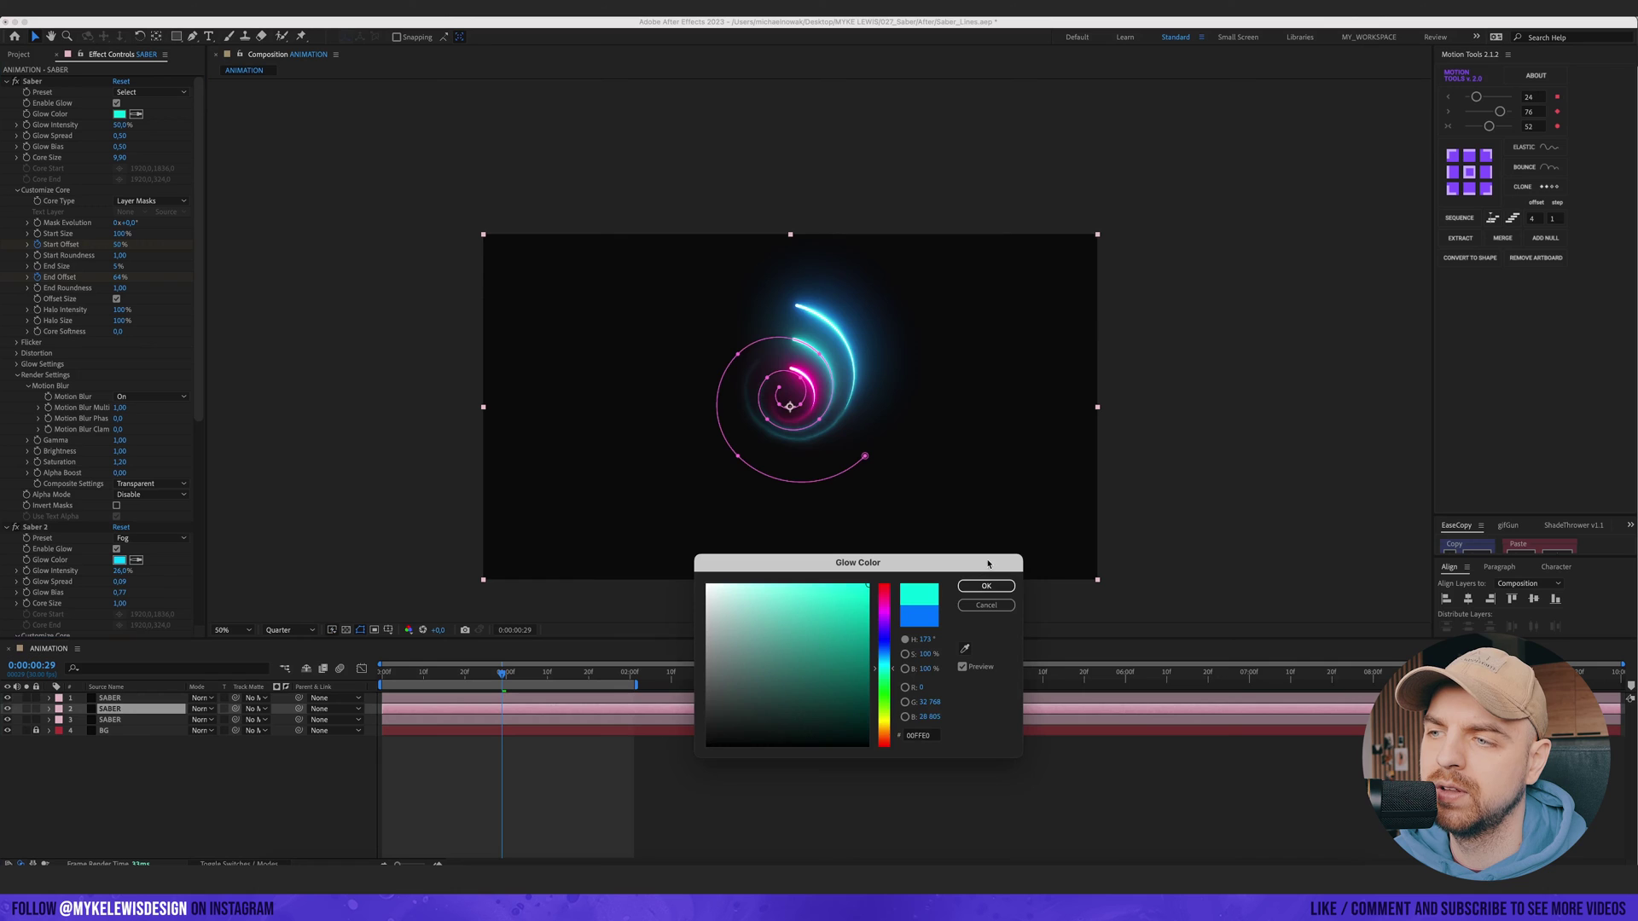
{"action": "left_click", "coordinate": [986, 587]}
{"action": "left_click", "coordinate": [118, 561]}
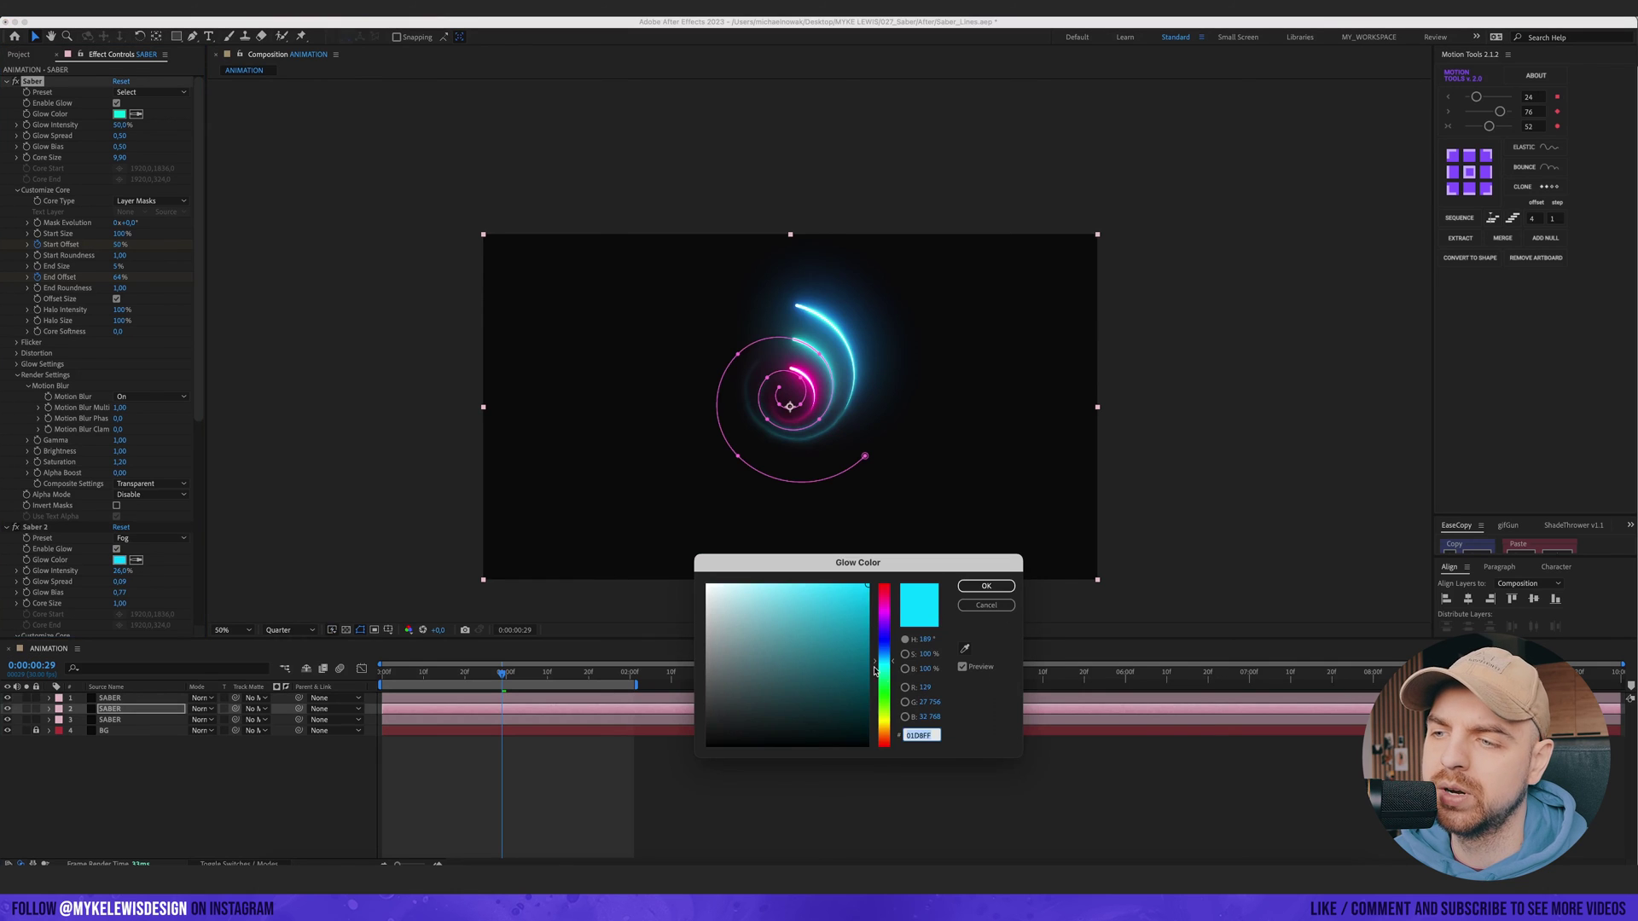
{"action": "left_click_drag", "start_coordinate": [923, 639], "coordinate": [934, 638]}
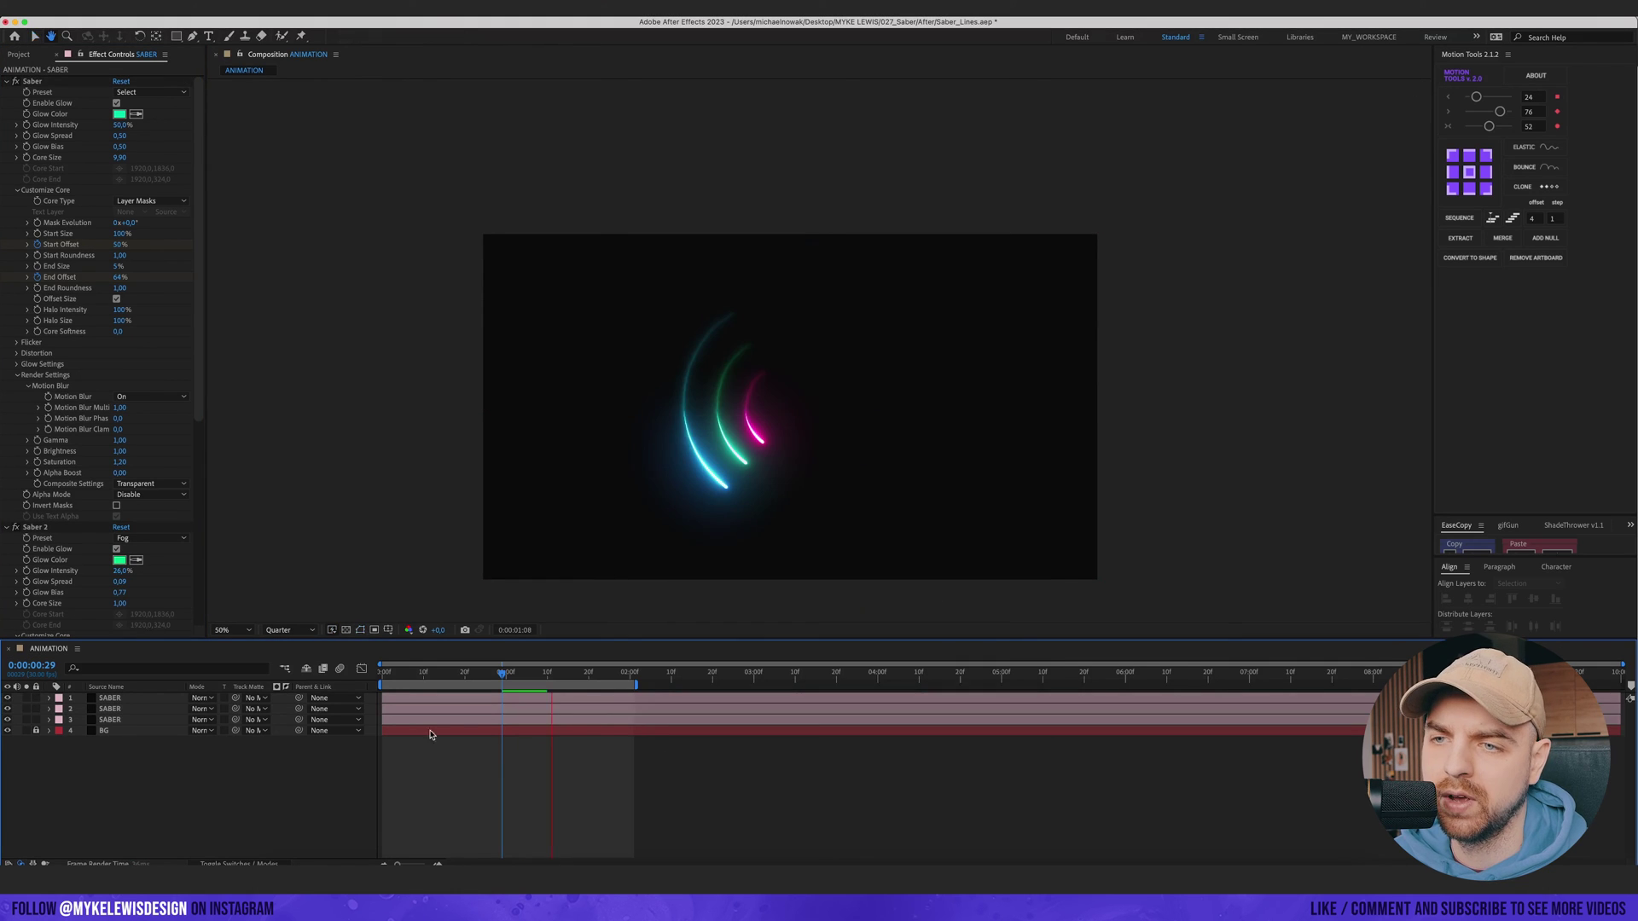
Step: Stagger the layers by starting the green spiral about 6 frames and the pink one about 11 frames in, and preview
{"action": "key", "text": "space"}
{"action": "left_click_drag", "start_coordinate": [406, 709], "coordinate": [429, 702]}
{"action": "key", "text": "space"}
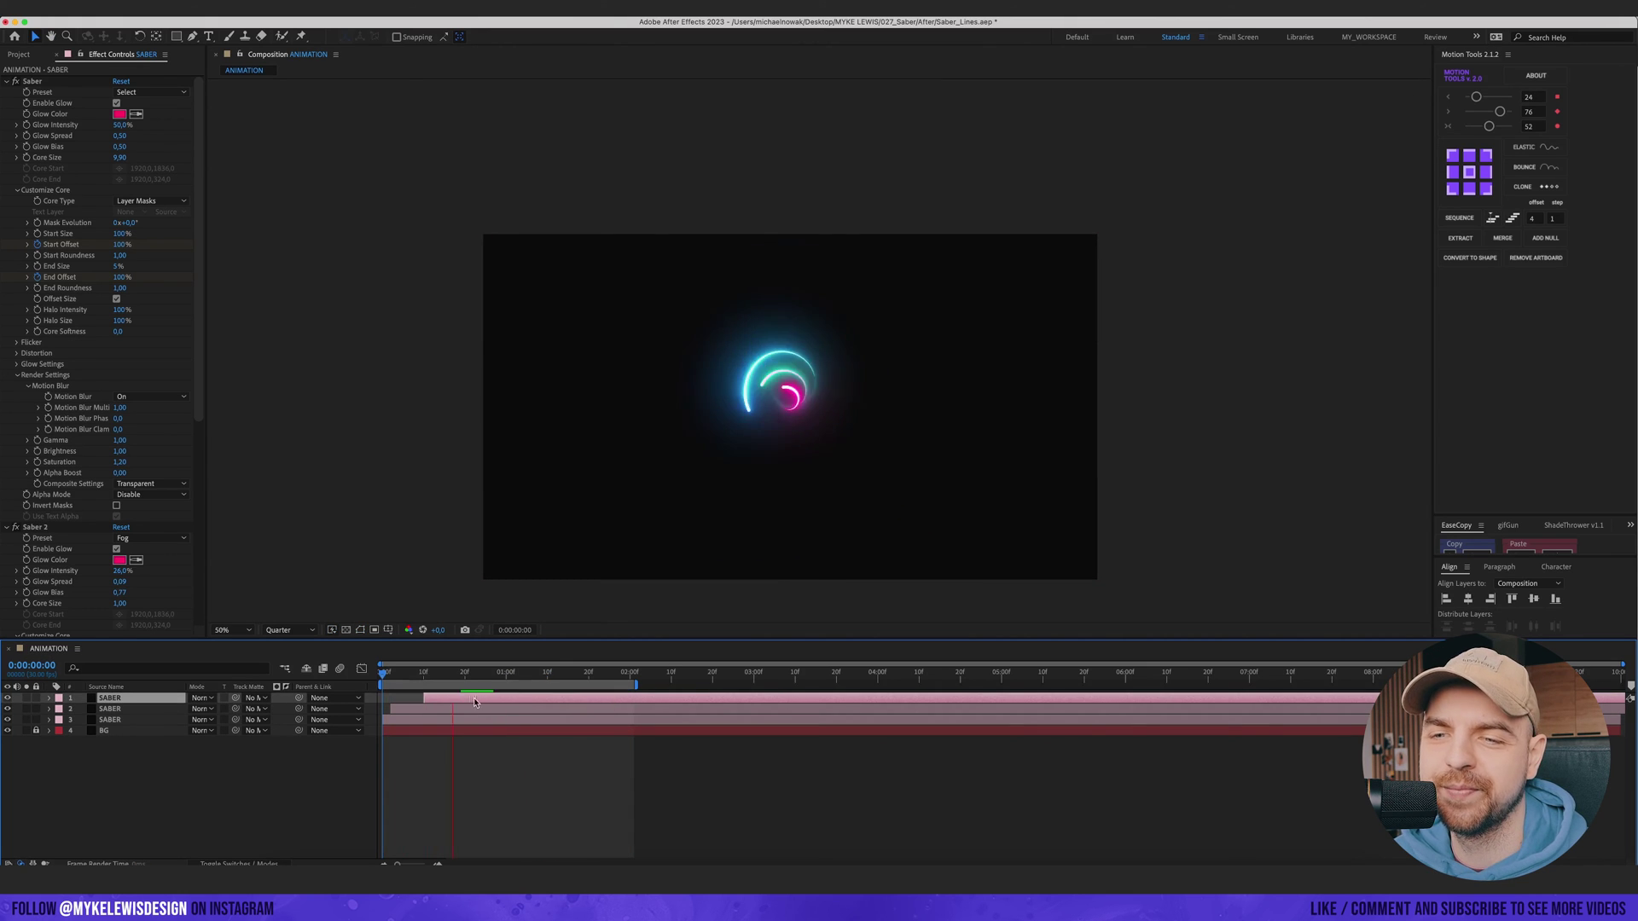
Step: Duplicate all three SABER layers together
{"action": "left_click", "coordinate": [128, 710]}
{"action": "left_click", "coordinate": [137, 698], "text": "shift"}
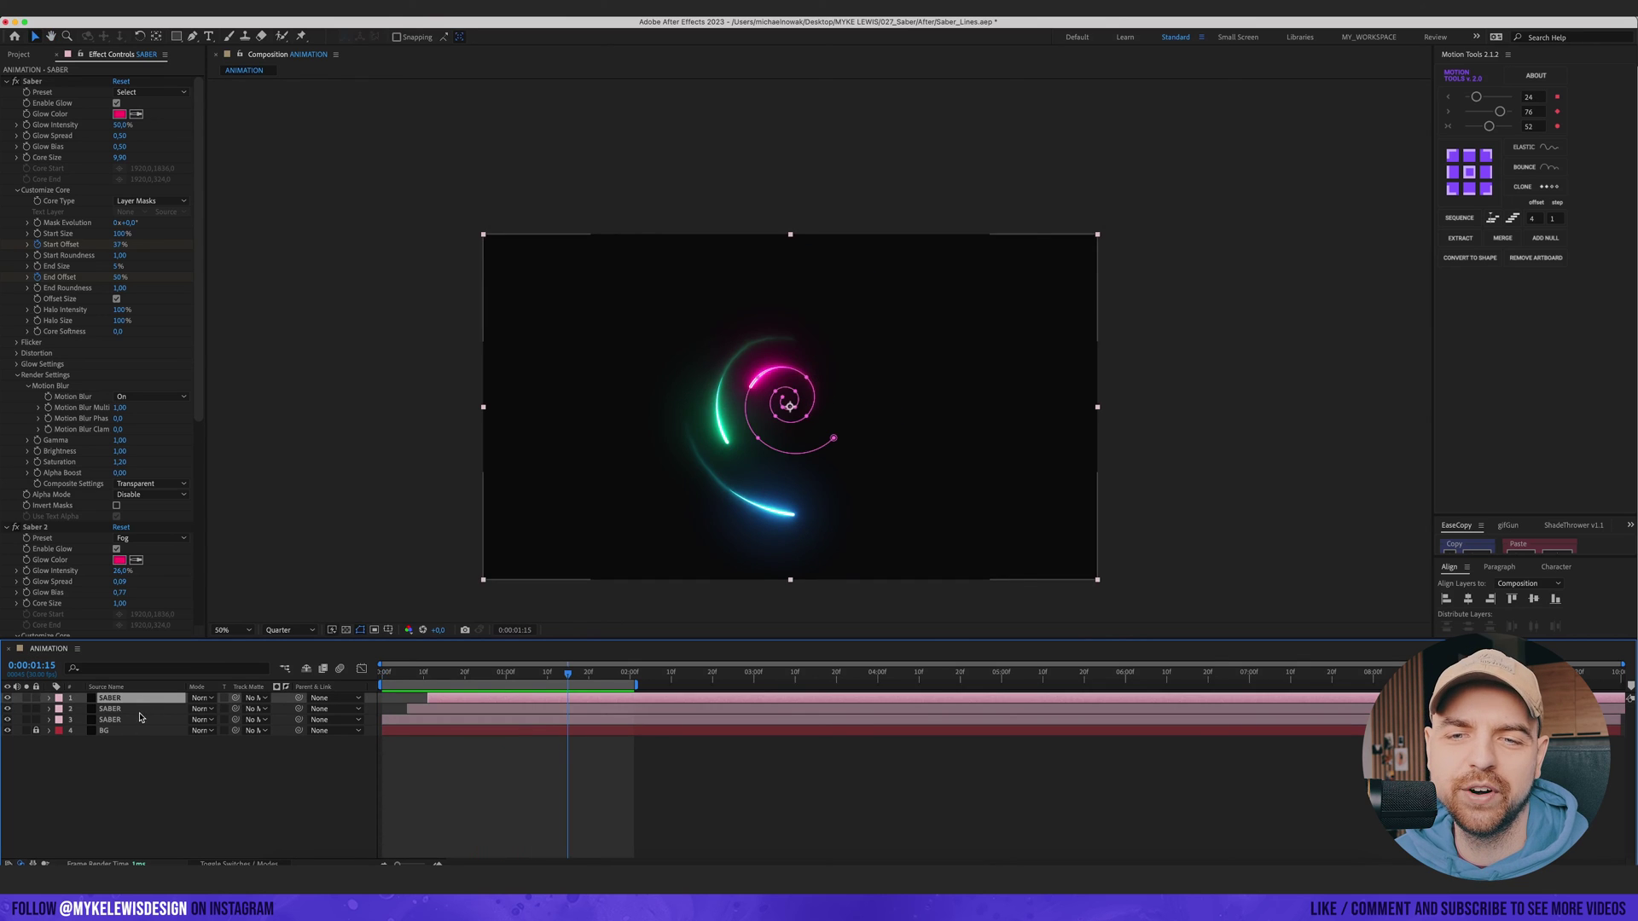
{"action": "left_click", "coordinate": [149, 721], "text": "shift"}
{"action": "key", "text": "super+d"}
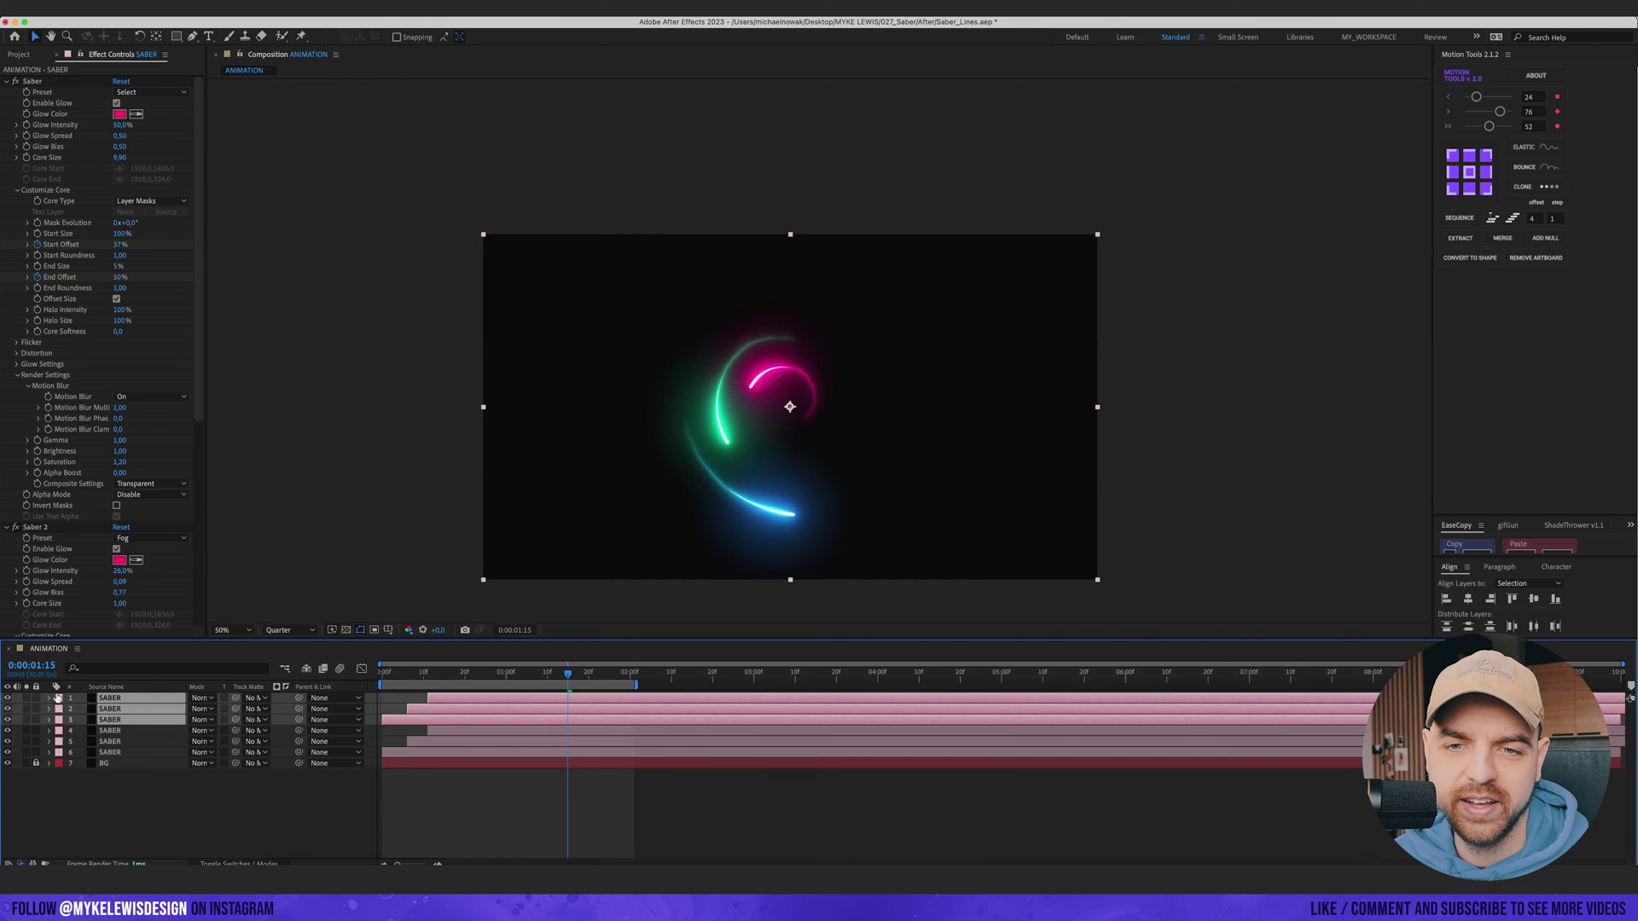
Step: Set the three duplicated layers' label color to Lavender and scale them up to 288%
{"action": "left_click", "coordinate": [58, 698]}
{"action": "left_click", "coordinate": [78, 687]}
{"action": "key", "text": "s"}
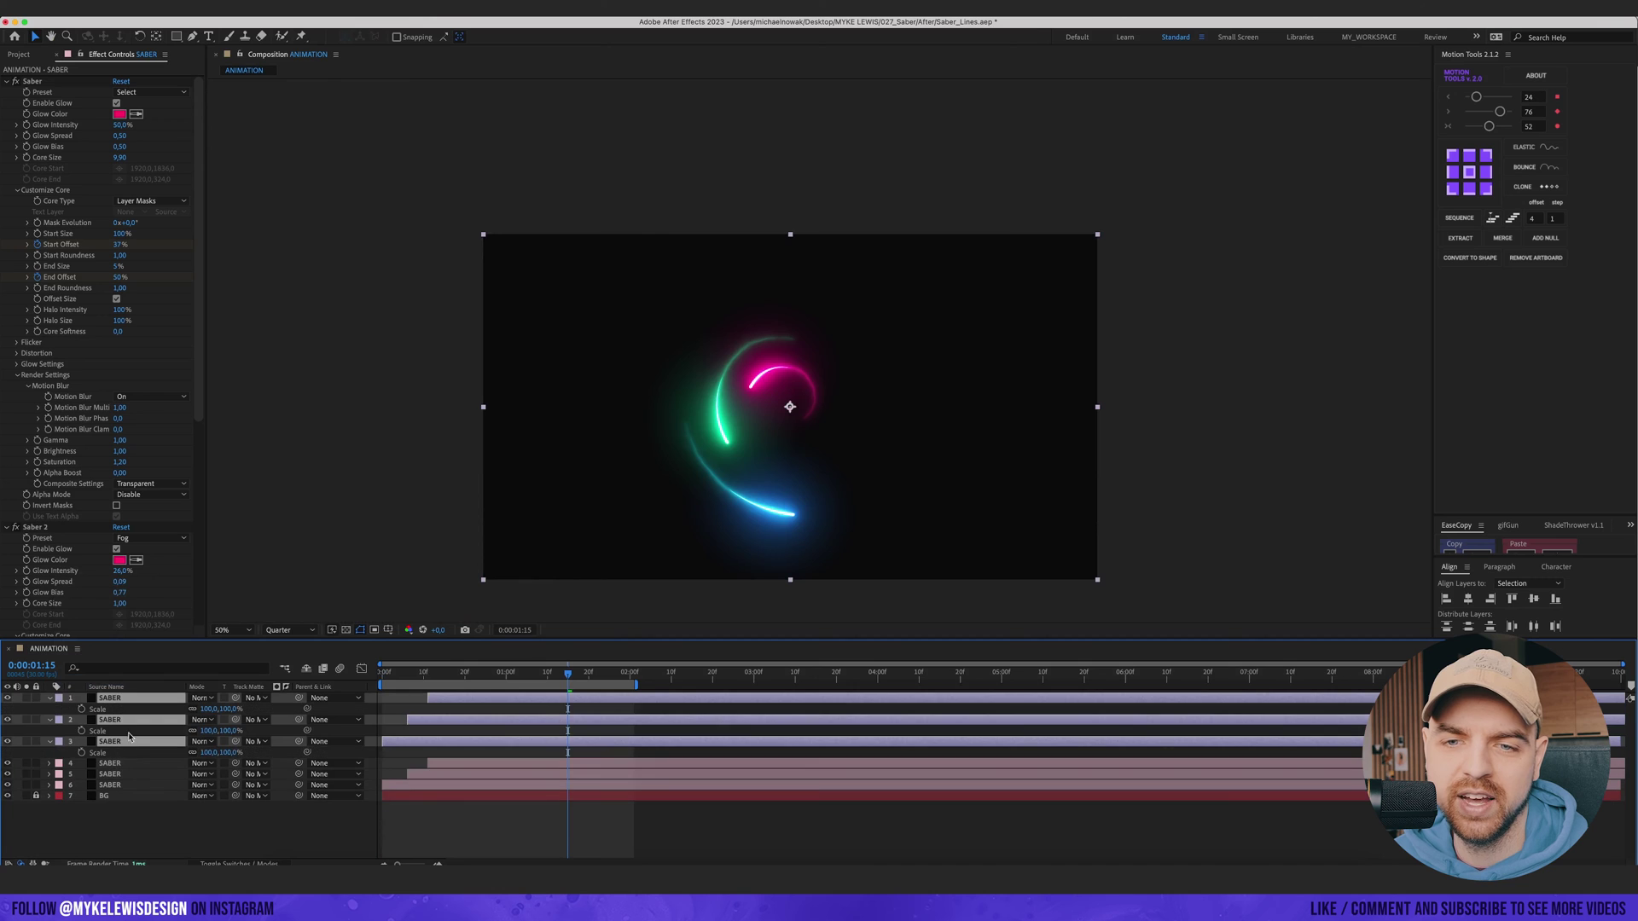
{"action": "left_click_drag", "start_coordinate": [208, 709], "coordinate": [367, 709]}
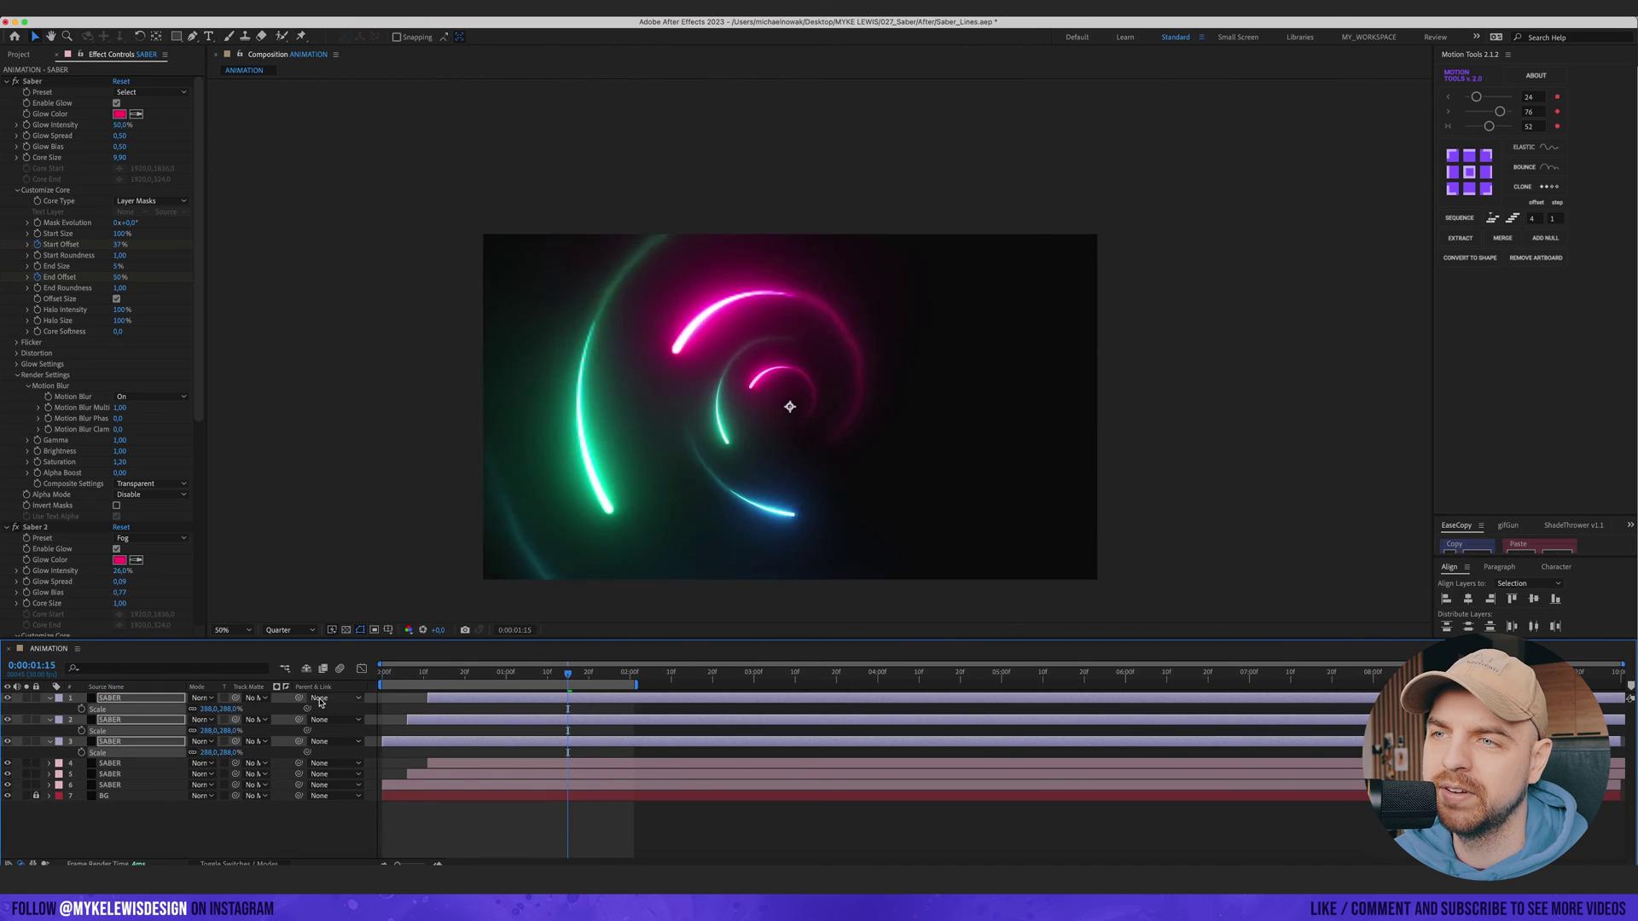
Step: Collapse the top enlarged layer's Saber effects and apply Fast Box Blur to that layer
{"action": "left_click", "coordinate": [7, 81]}
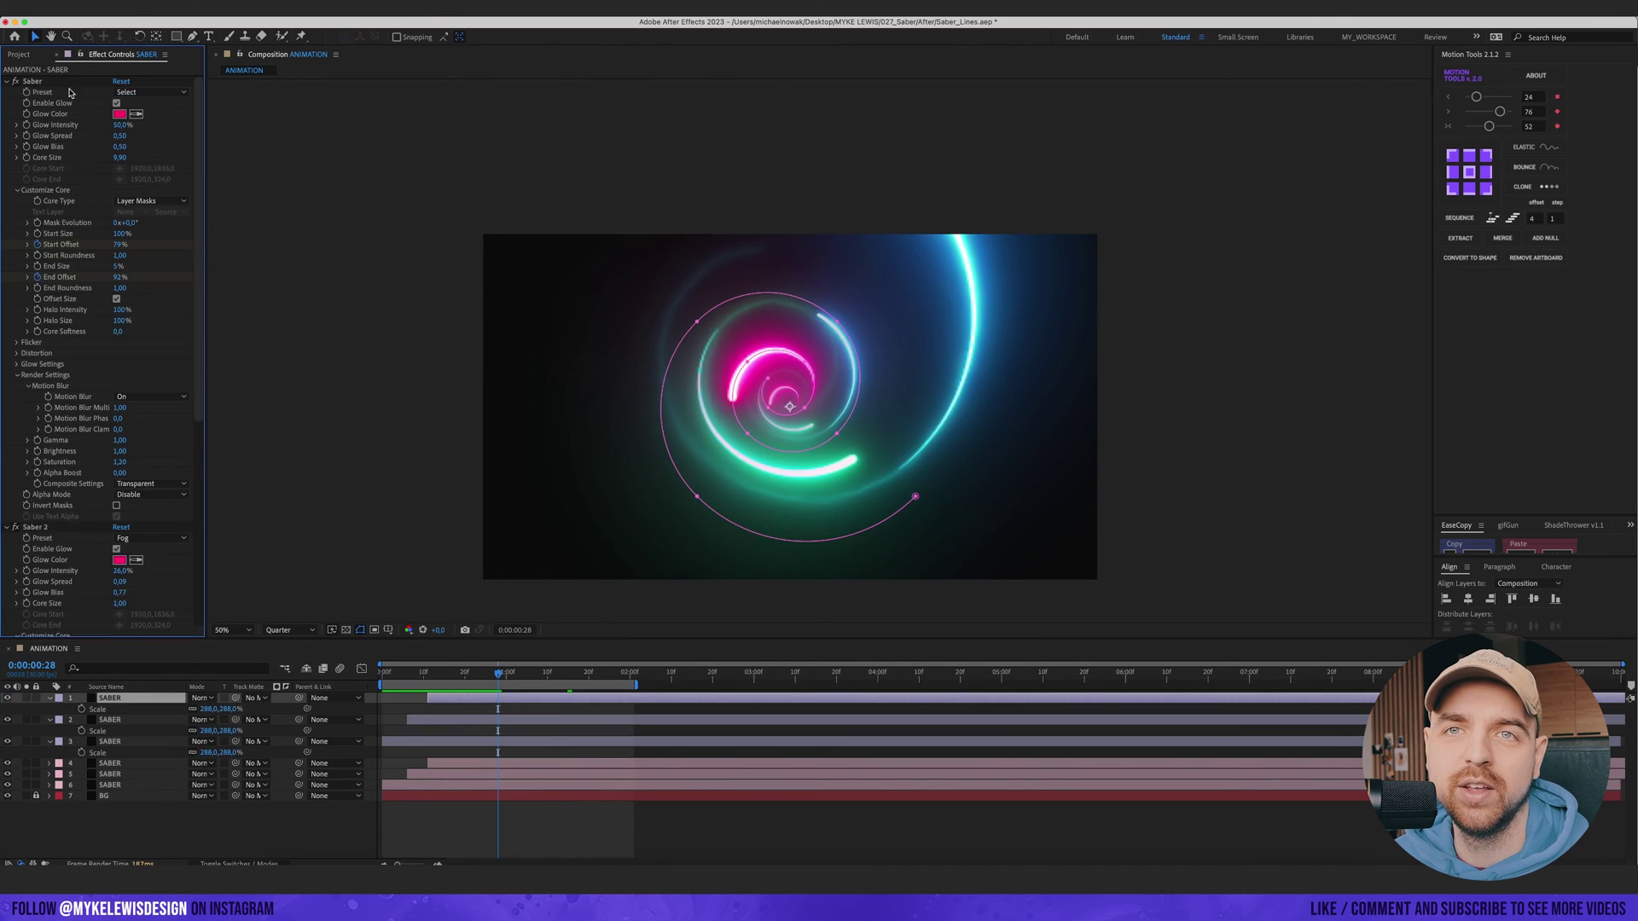
{"action": "left_click", "coordinate": [8, 94]}
{"action": "key", "text": "ctrl+space"}
{"action": "type", "text": "fa"}
{"action": "key", "text": "Return"}
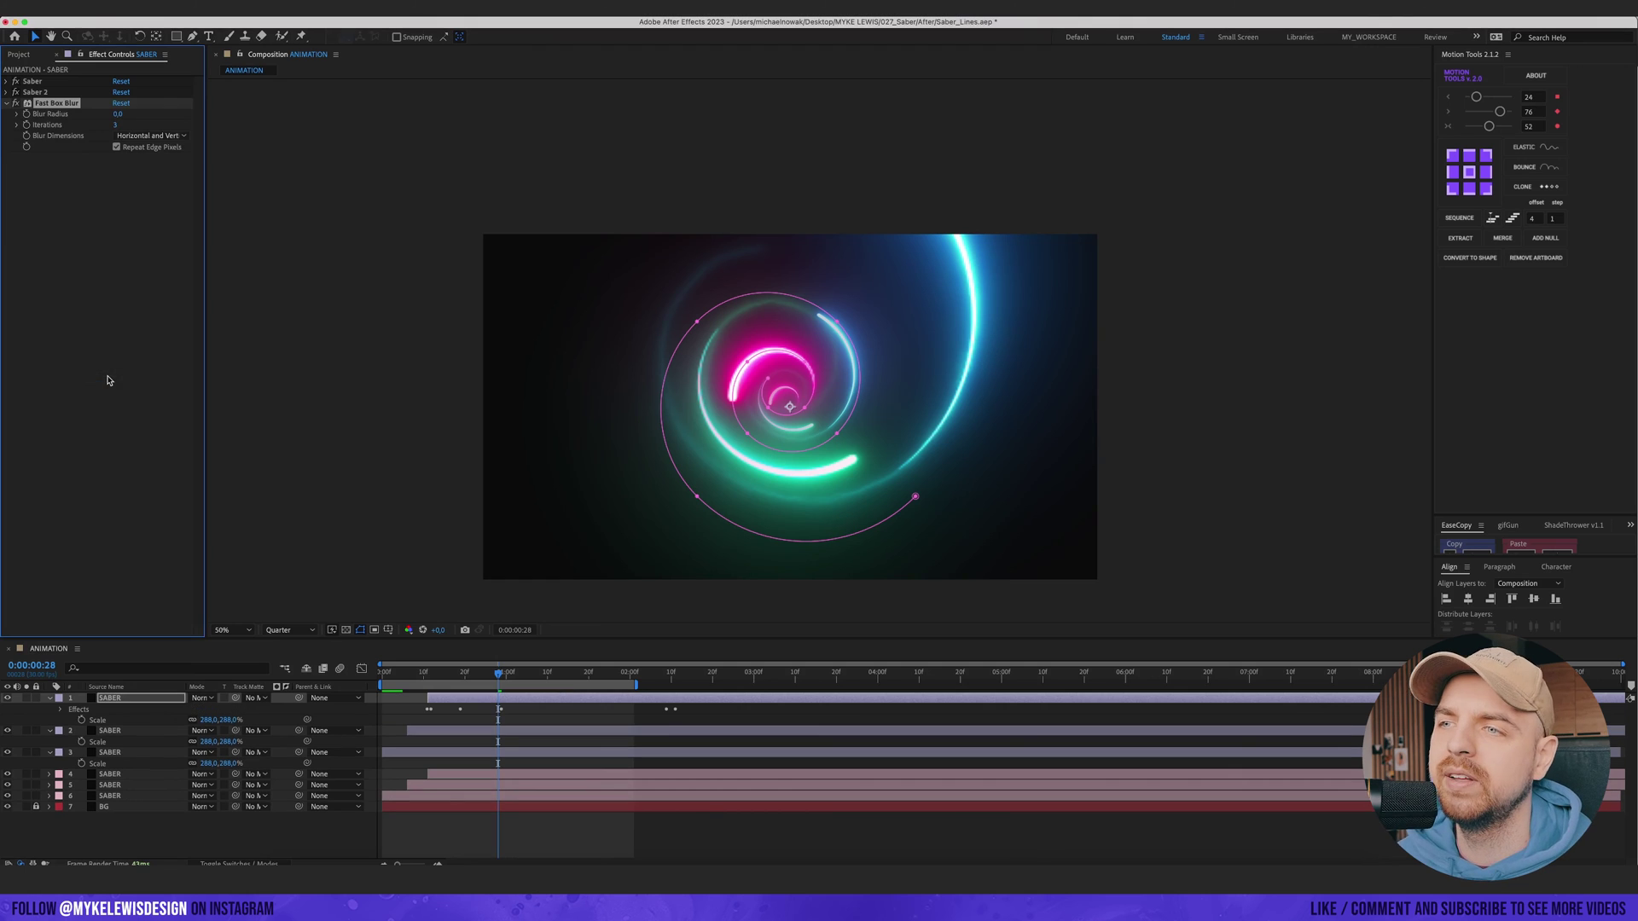
Step: Set the top enlarged layer's Fast Box Blur radius to 32, copy the effect to the other two Lavender SABER layers, and preview
{"action": "key", "text": "super+c"}
{"action": "left_click", "coordinate": [119, 730]}
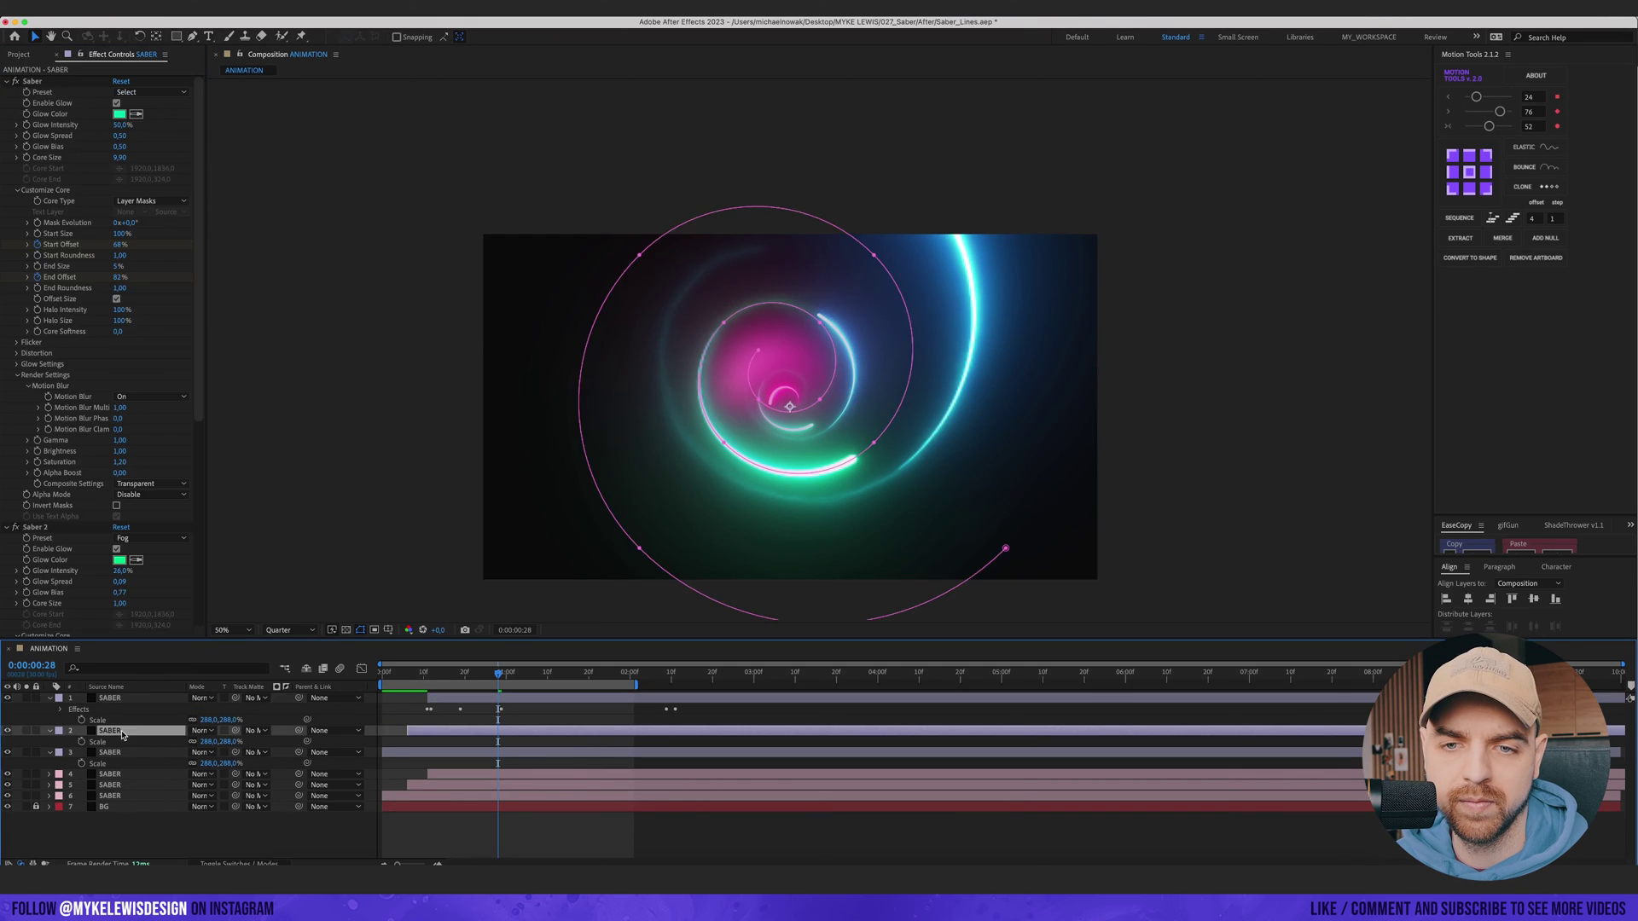
{"action": "left_click", "coordinate": [126, 752], "text": "shift"}
{"action": "key", "text": "super+v"}
{"action": "left_click", "coordinate": [800, 746]}
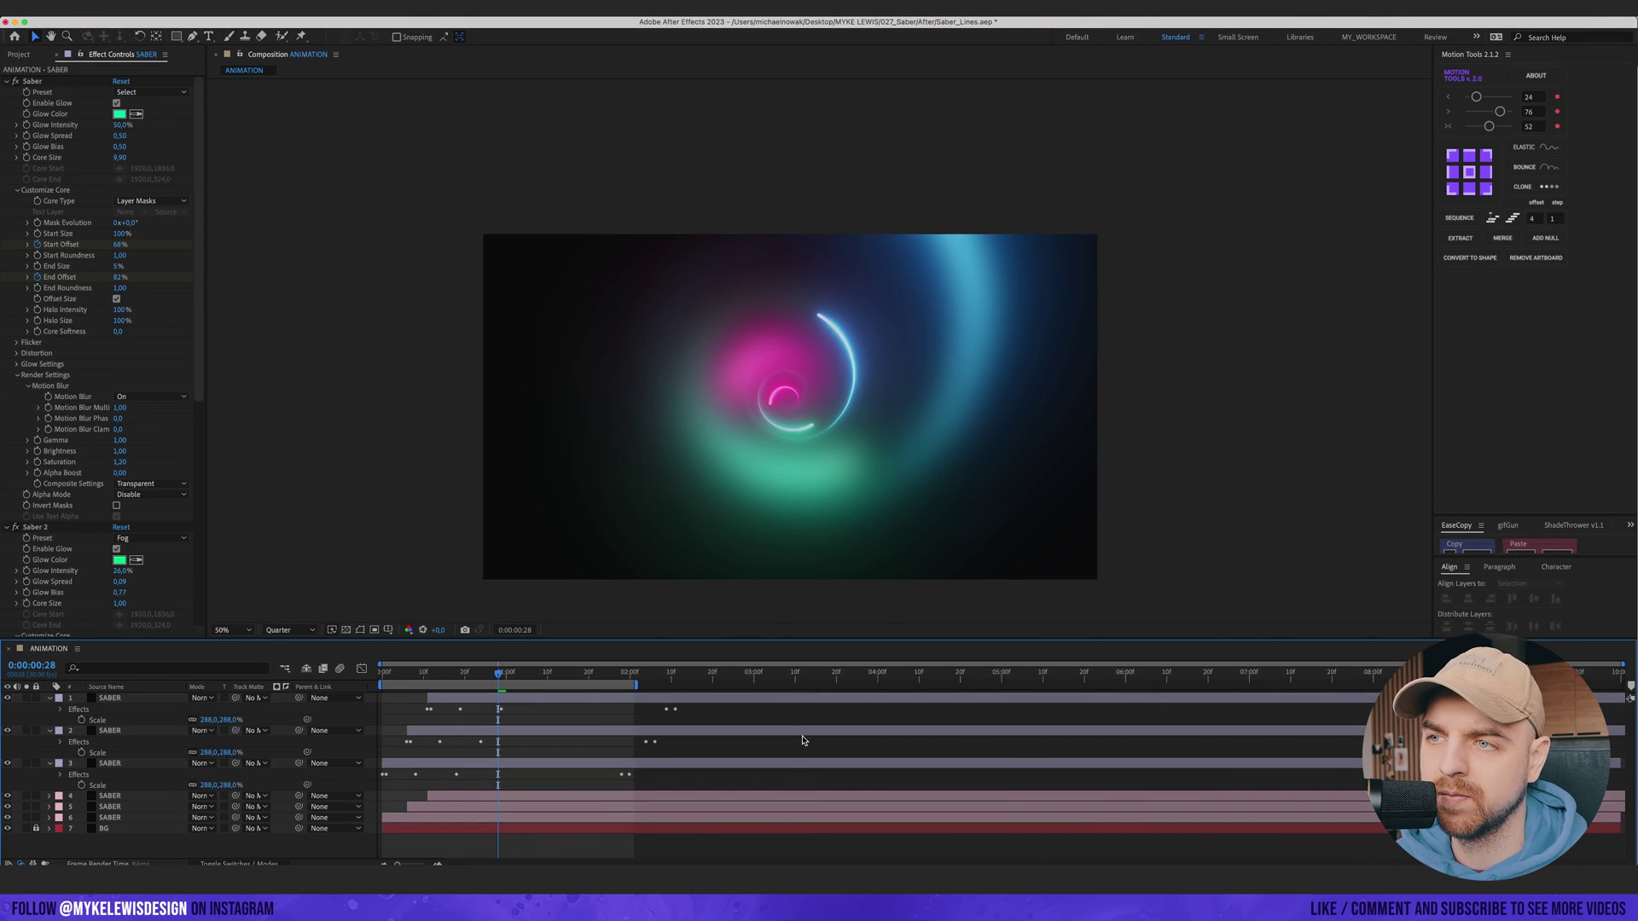
{"action": "key", "text": "space"}
Step: Move the three blurred Lavender SABER layers beneath the sharp spiral layers, directly above BG, and check the frame at 0:00:00:25
{"action": "left_click", "coordinate": [118, 698]}
{"action": "left_click", "coordinate": [124, 763], "text": "shift"}
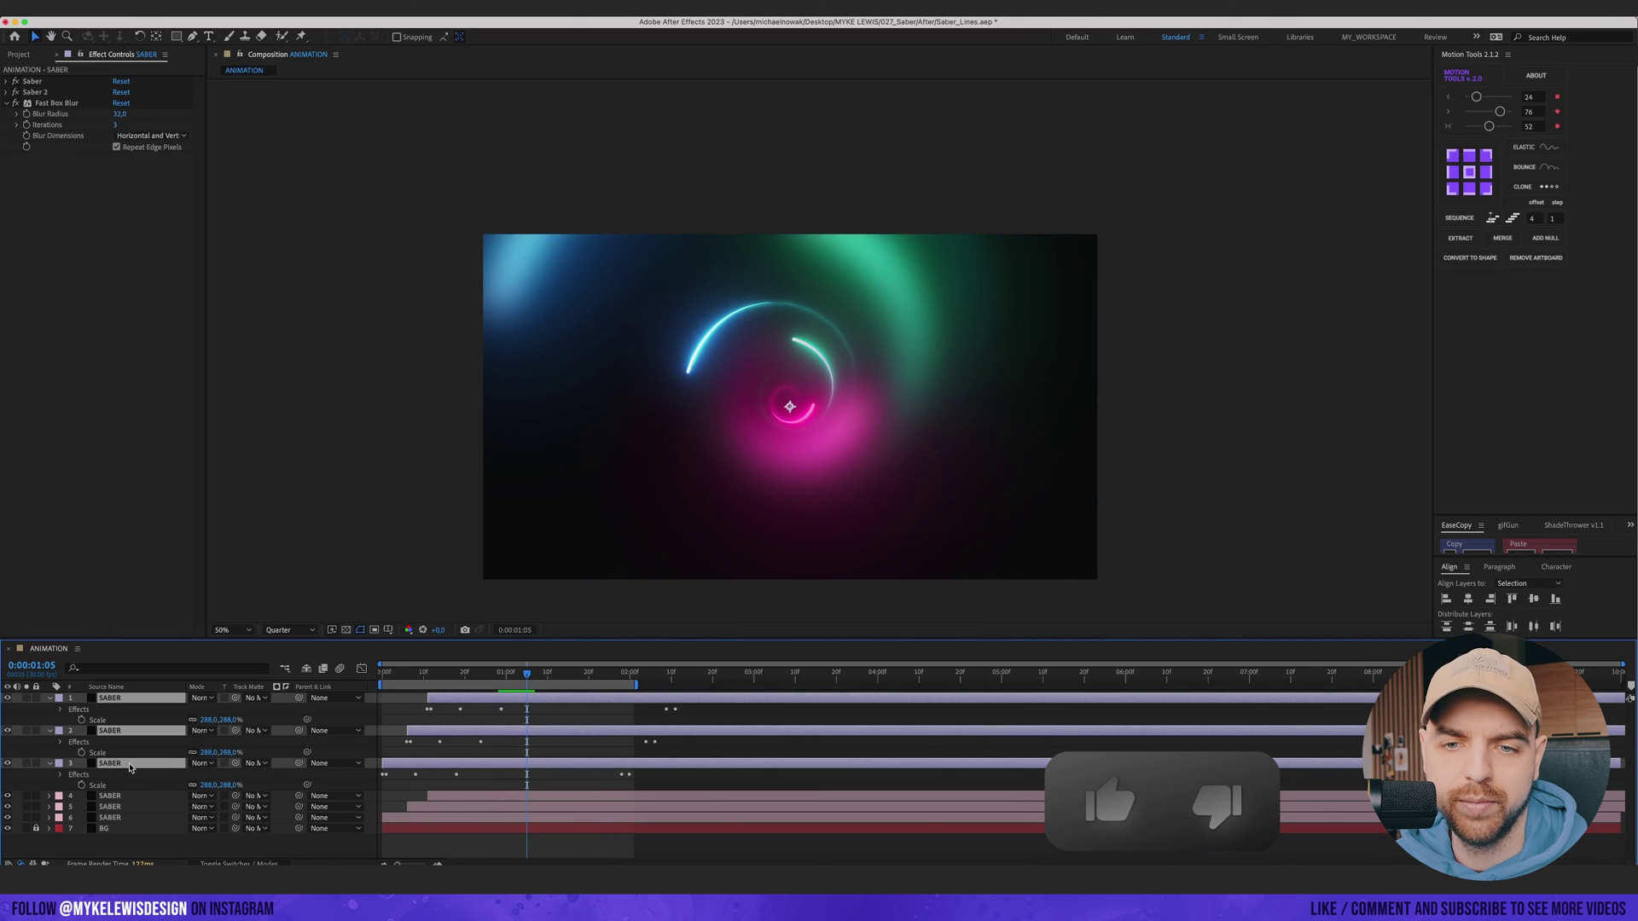
{"action": "left_click_drag", "start_coordinate": [124, 766], "coordinate": [120, 833]}
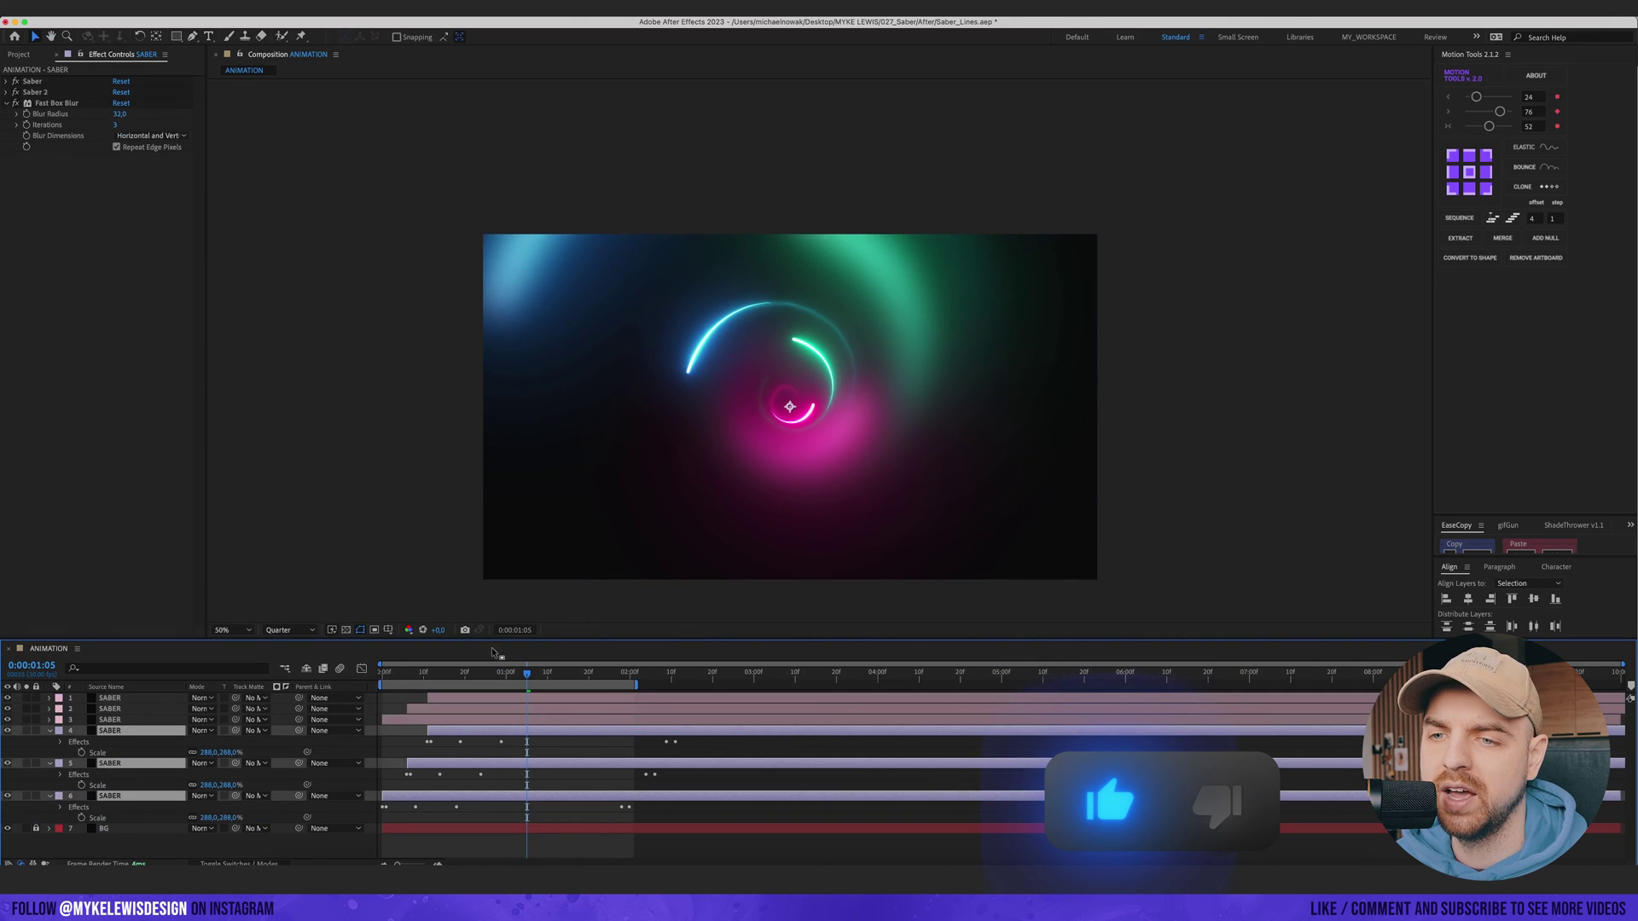
{"action": "left_click_drag", "start_coordinate": [504, 674], "coordinate": [488, 676]}
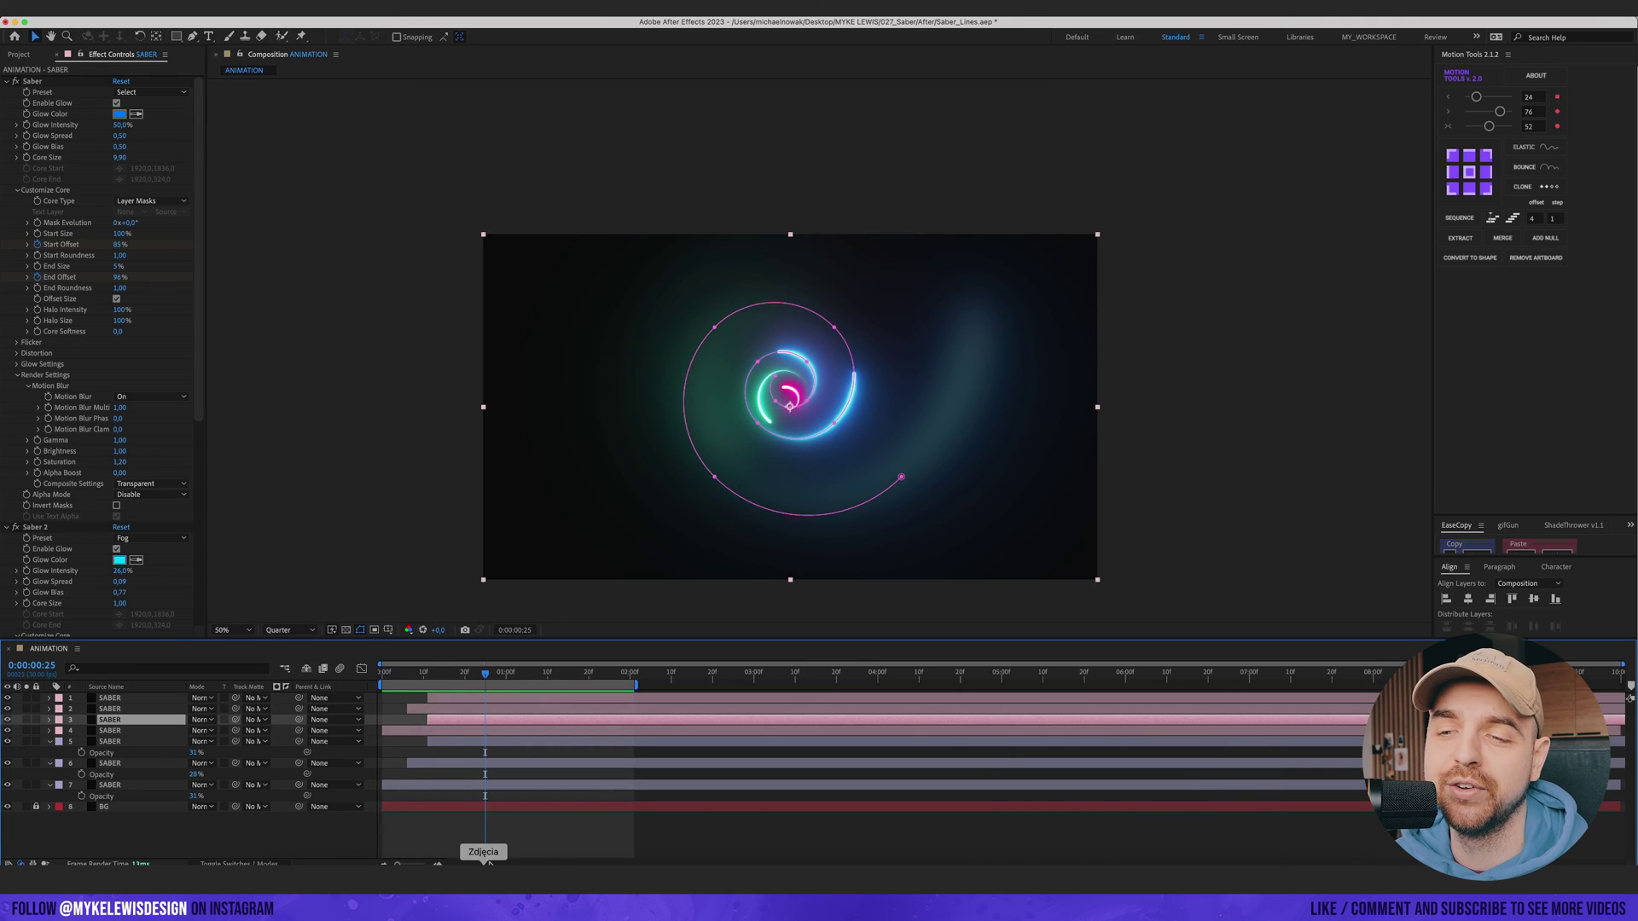
{"action": "left_click", "coordinate": [493, 826]}
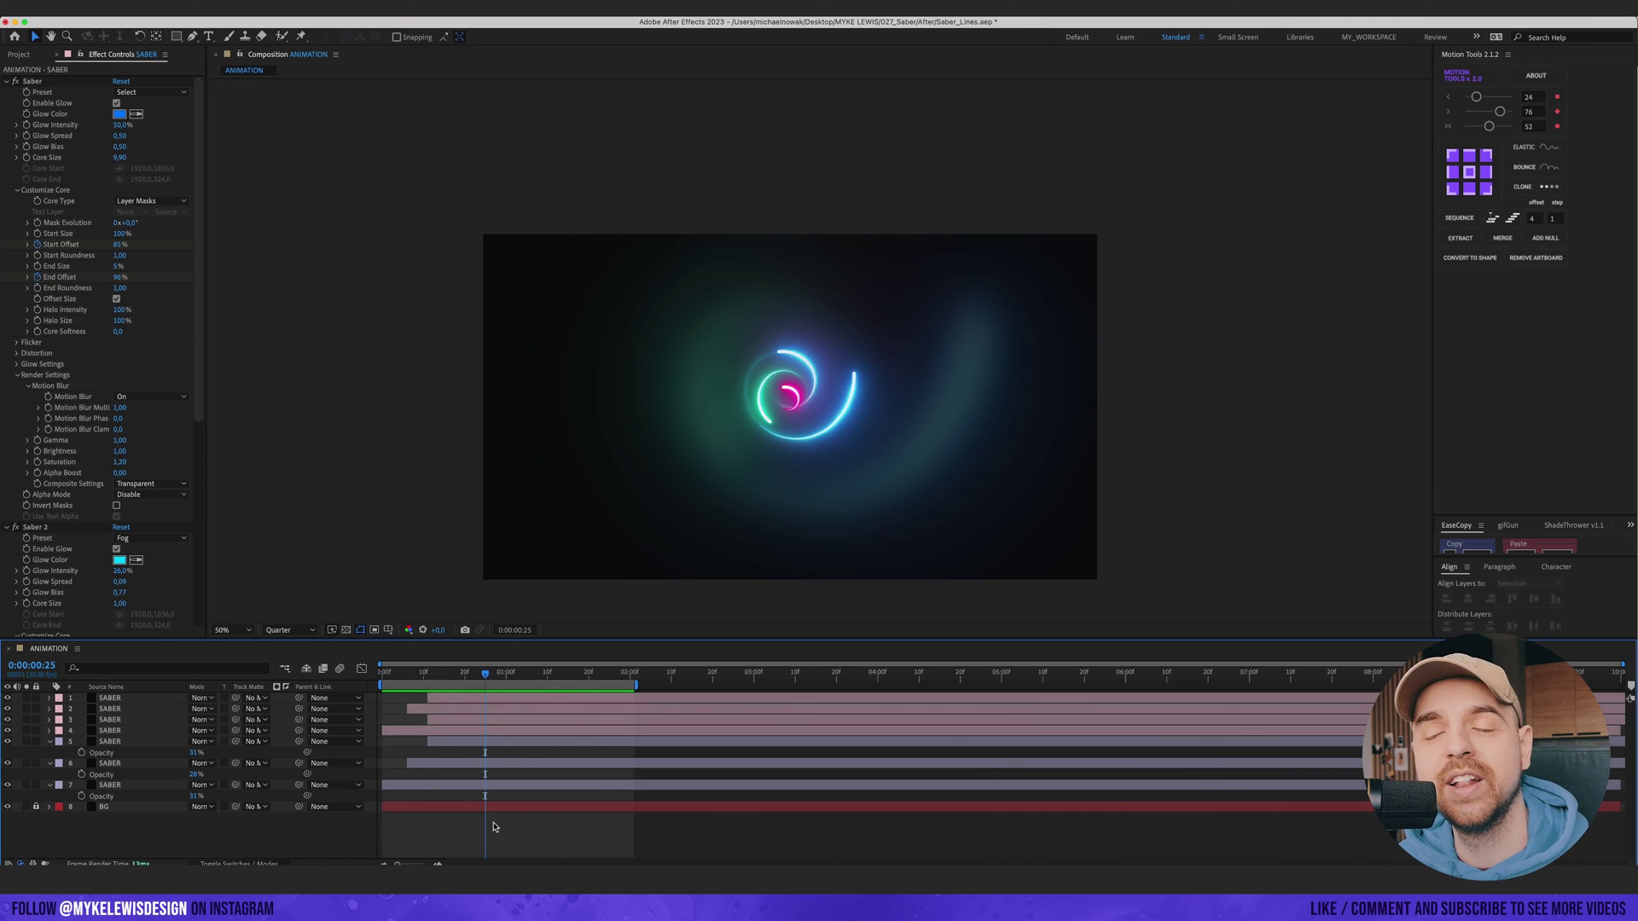